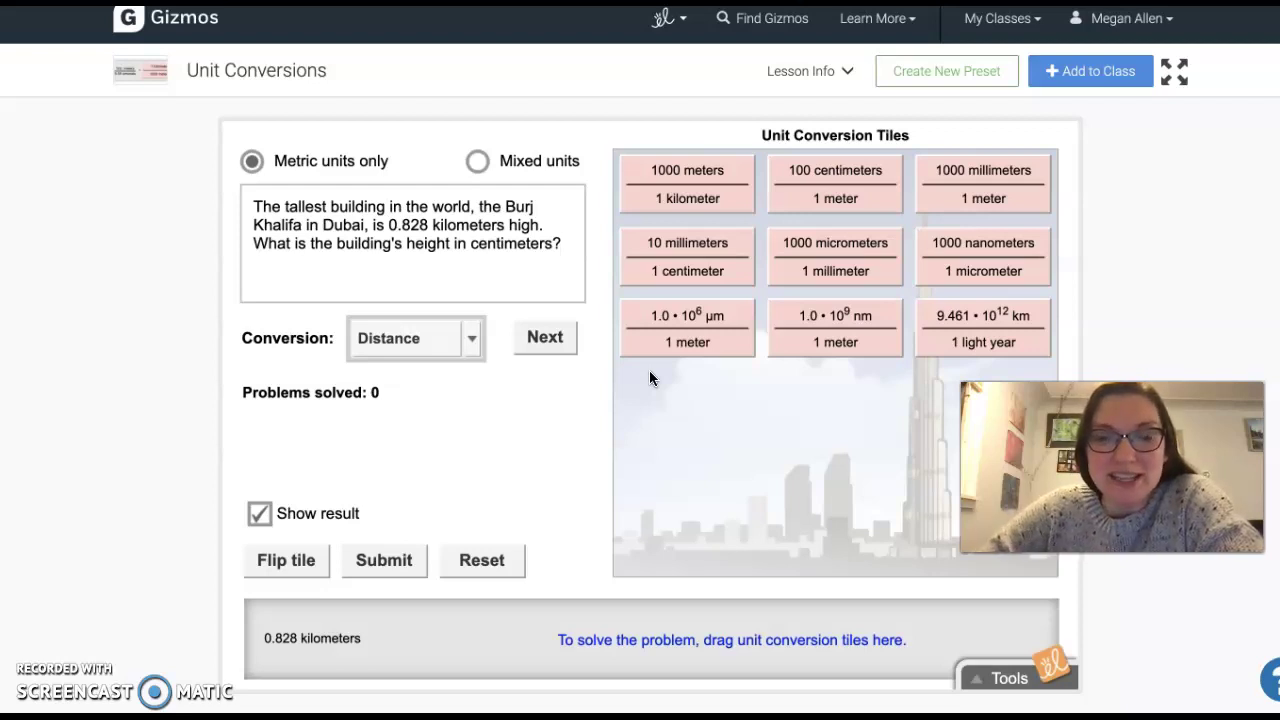
Try moving the 1000 meters per kilometer tile in the Gizmo, then return to the worksheet.
left_click_drag(706, 199, 707, 201)
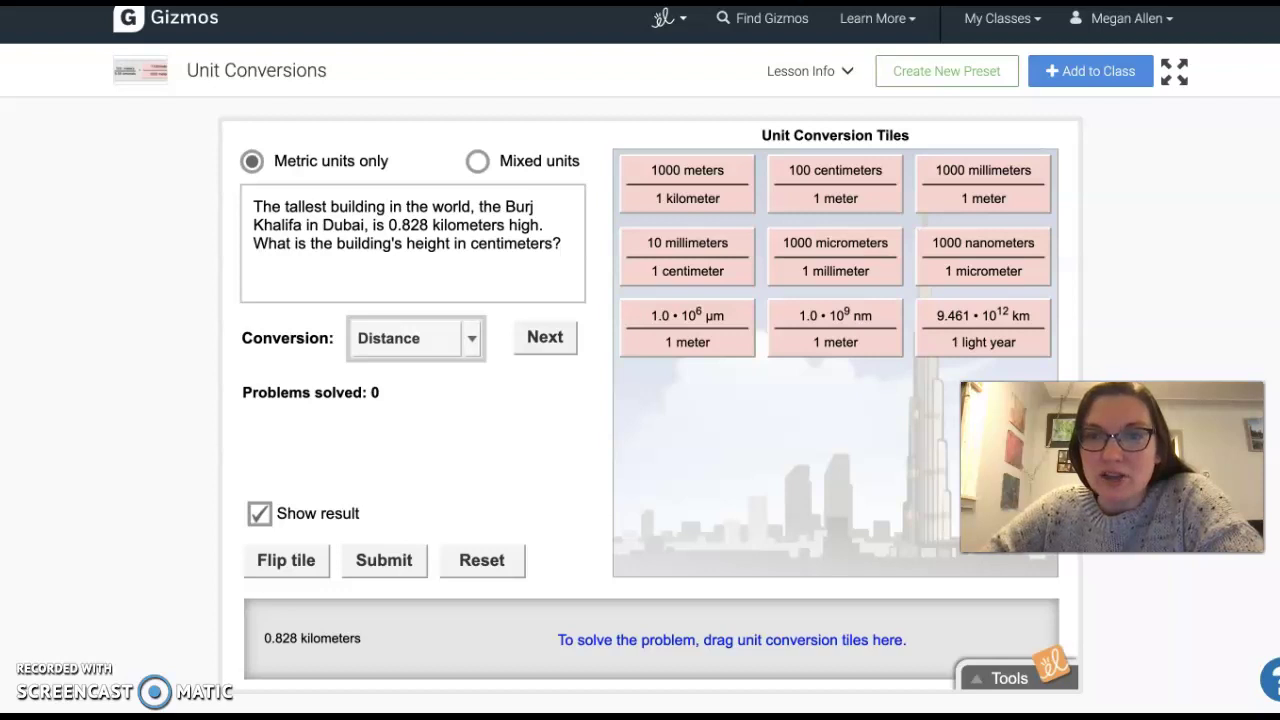
key("super+Tab")
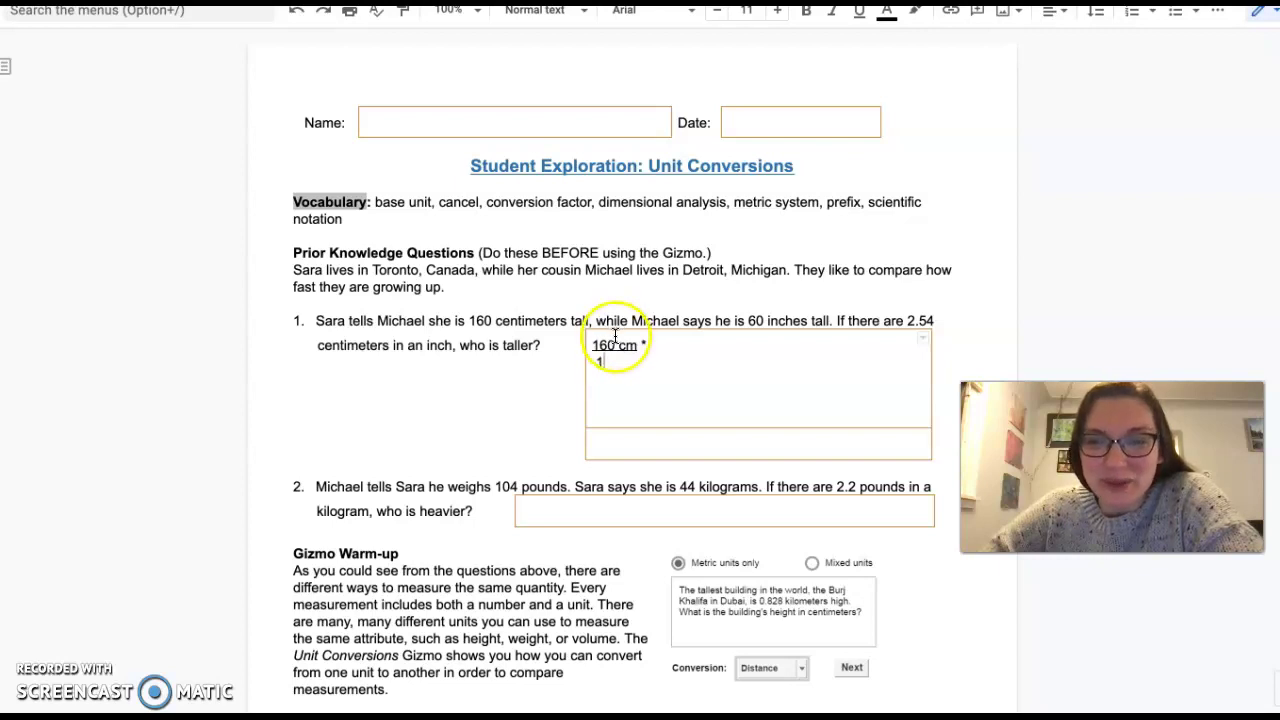
Write the conversion factors 160 cm/1 × 1 inch/2.54 cm with underlined numerators.
left_click(652, 345)
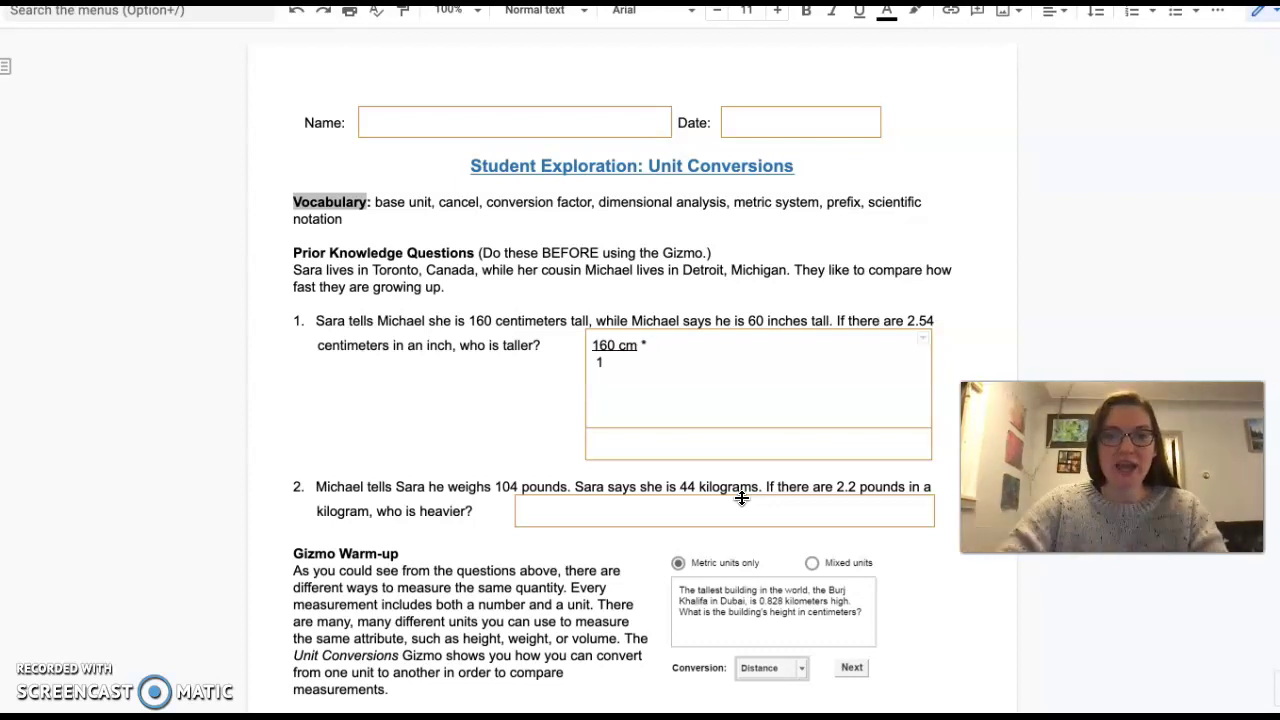
left_click(660, 364)
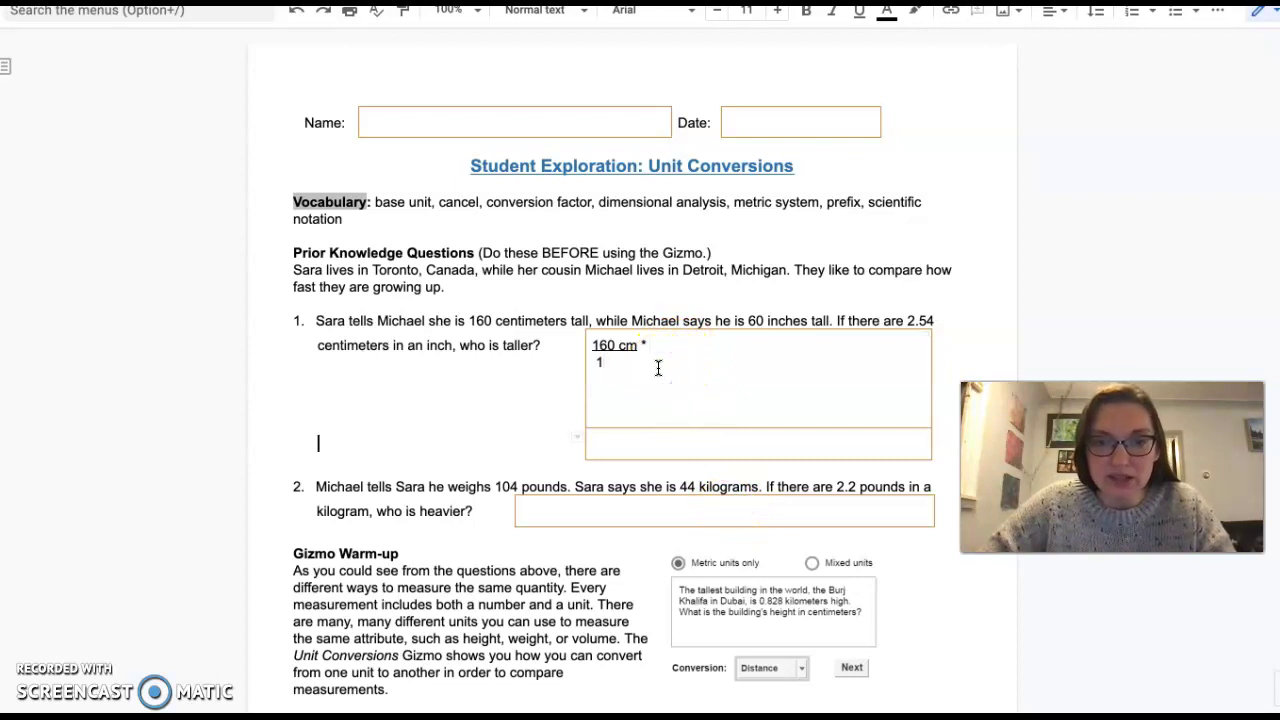
left_click(660, 362)
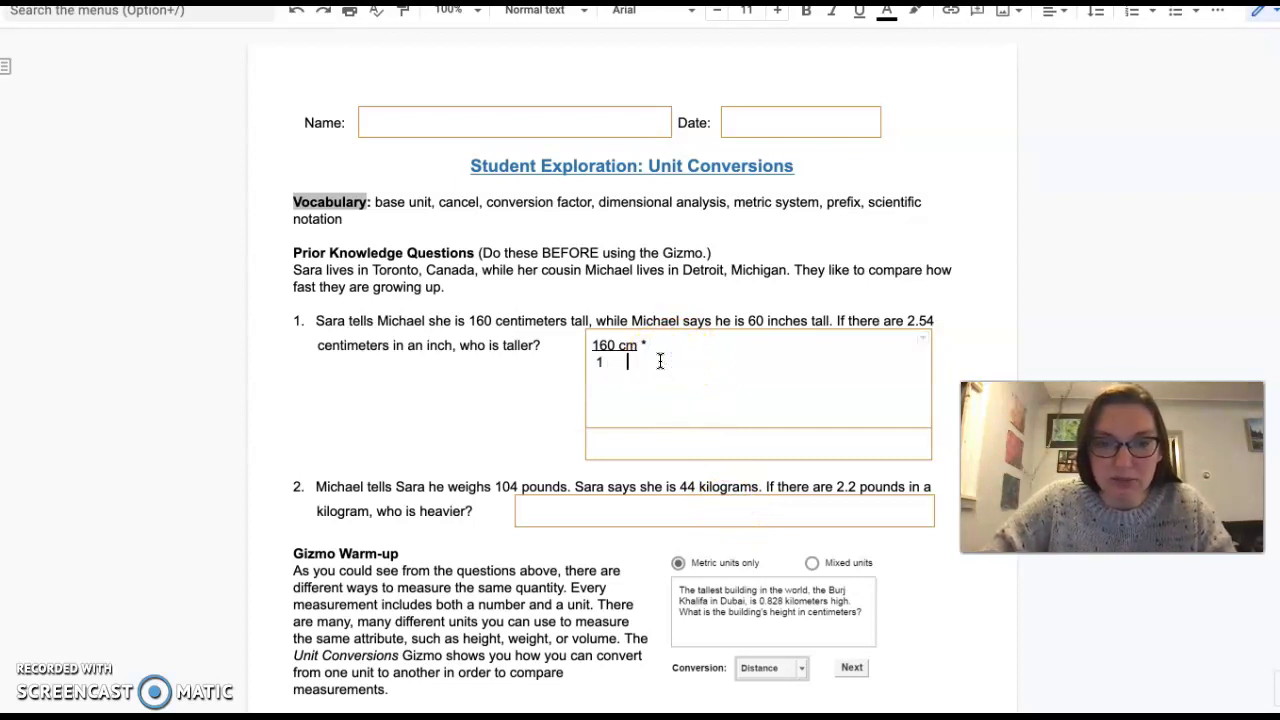
left_click(625, 365)
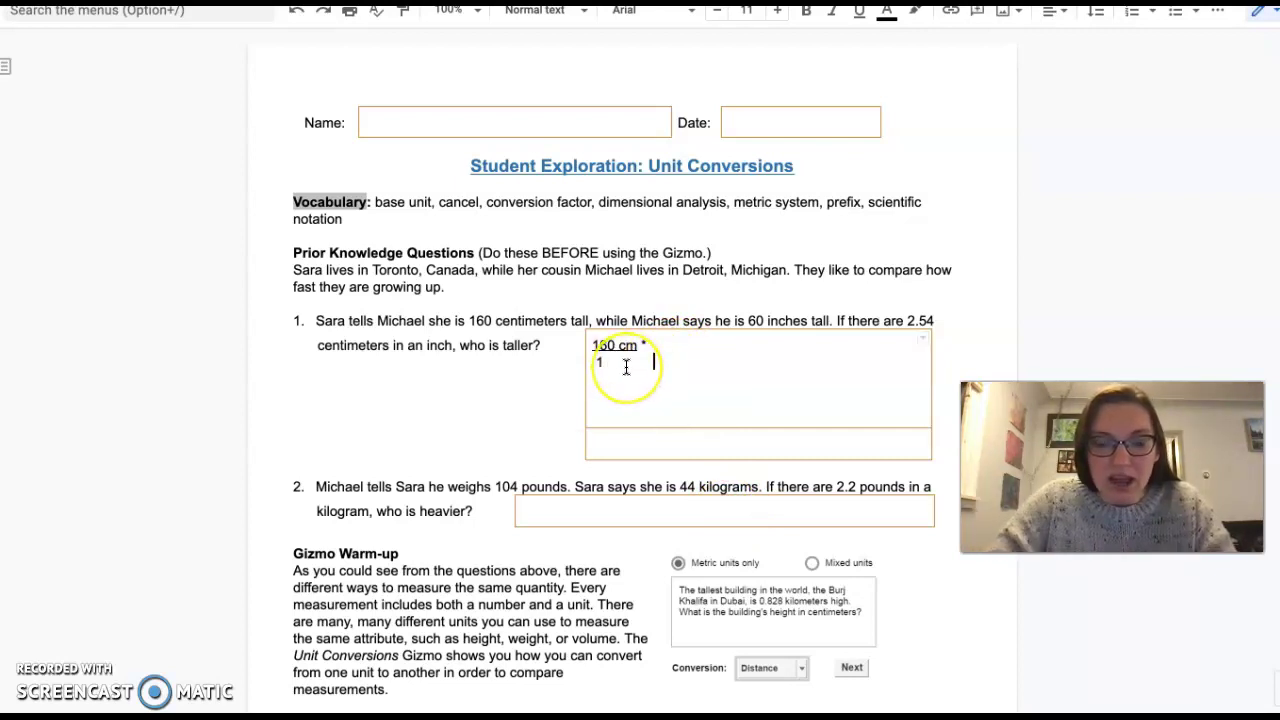
type("2")
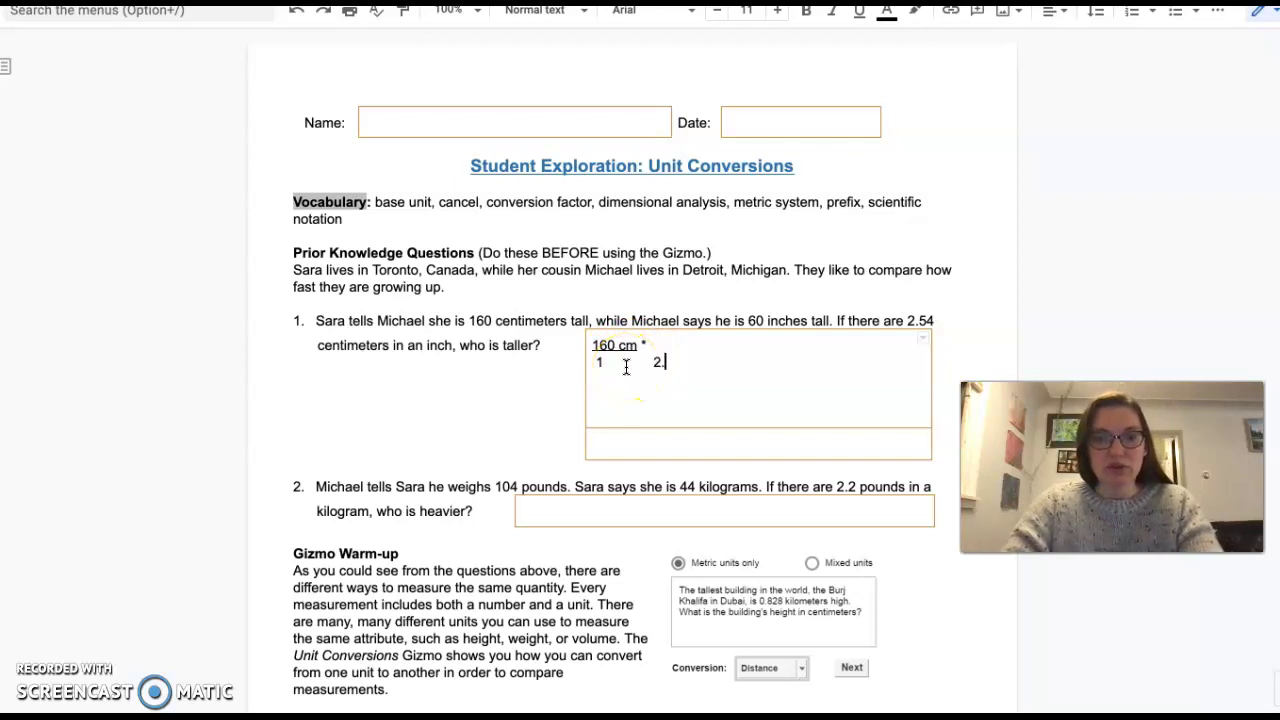
type(".54 cm")
left_click(647, 345)
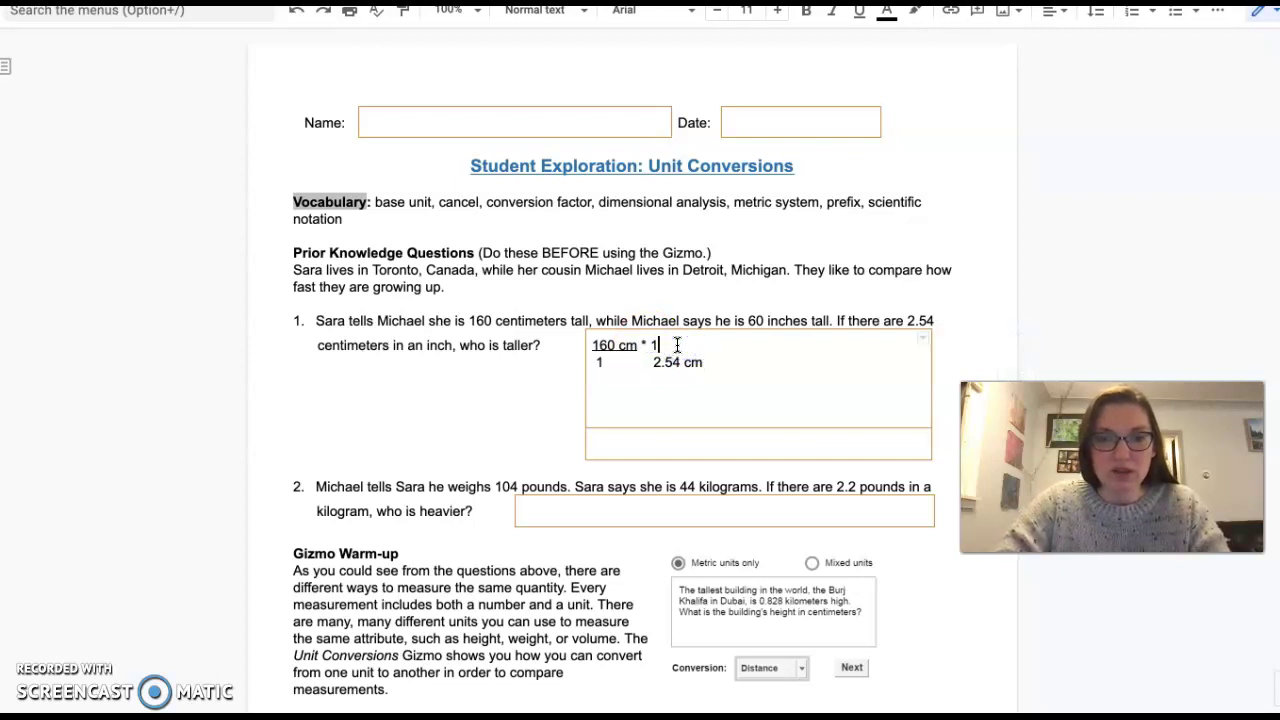
key("ctrl+u")
type("1")
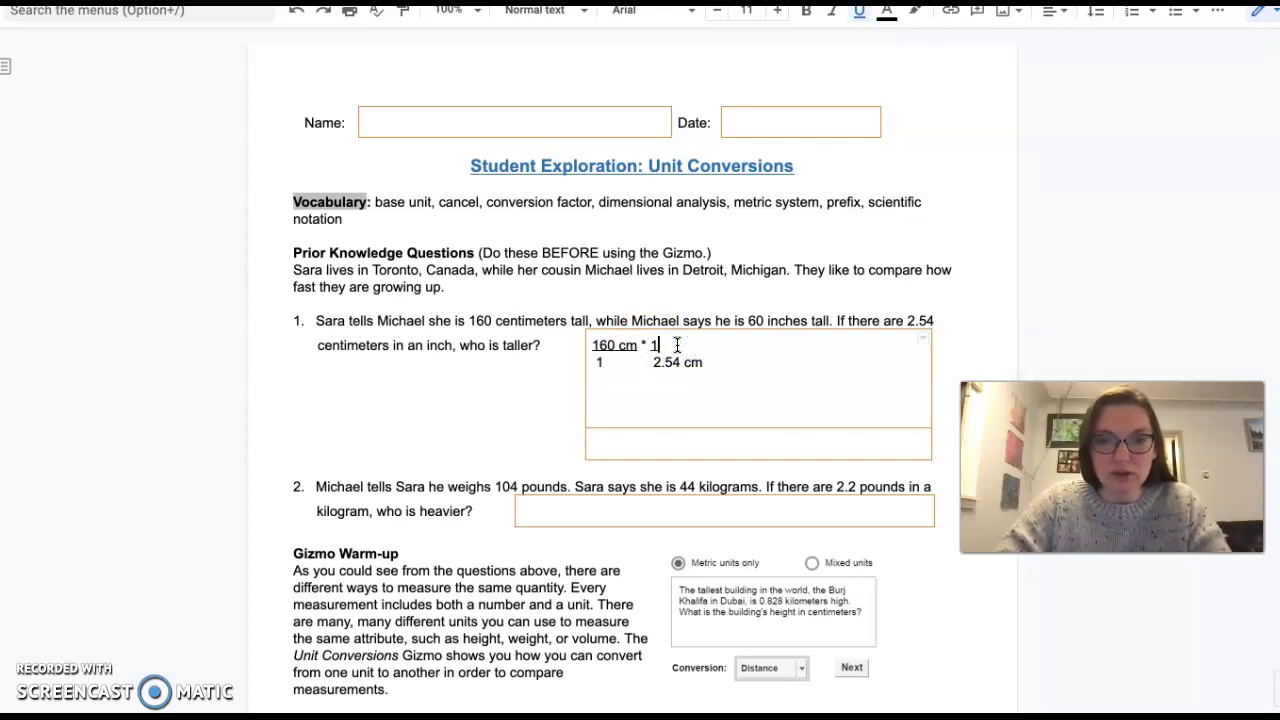
type(" inch")
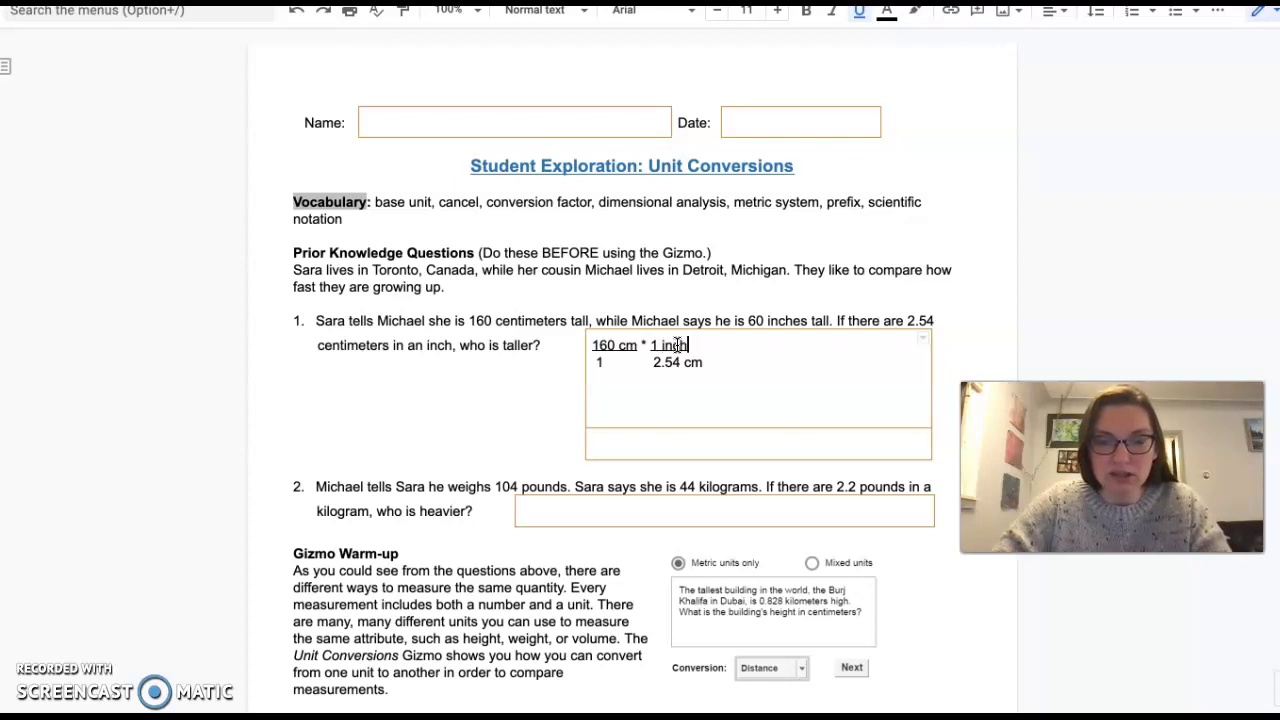
Add '= 160/2.54 =' after the conversion factors in question 1's box.
left_click(688, 349)
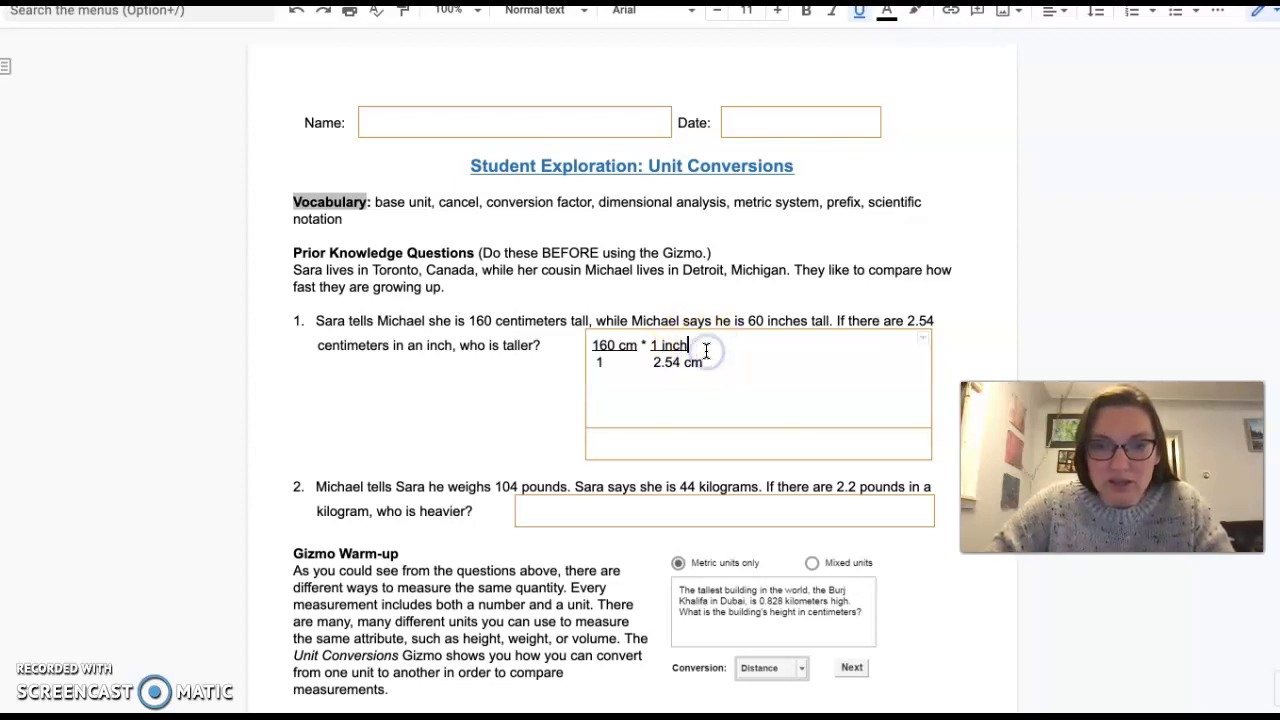
type("=")
left_click(591, 357)
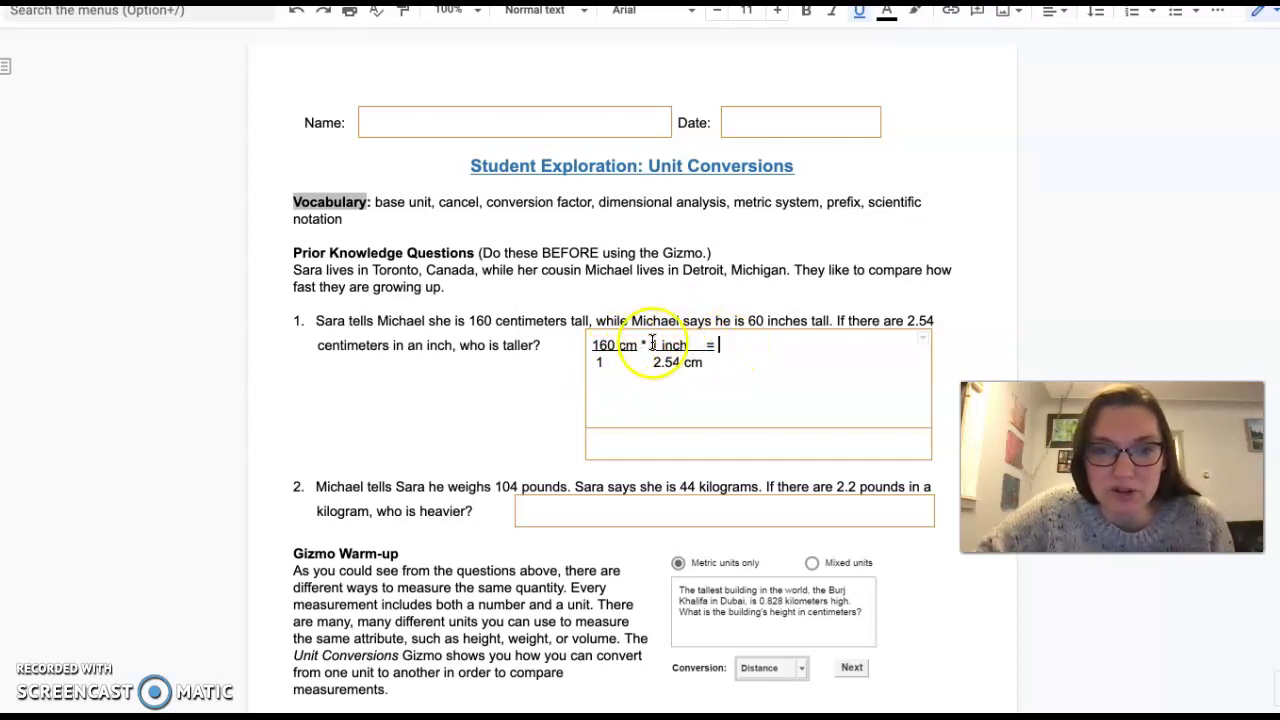
type("160")
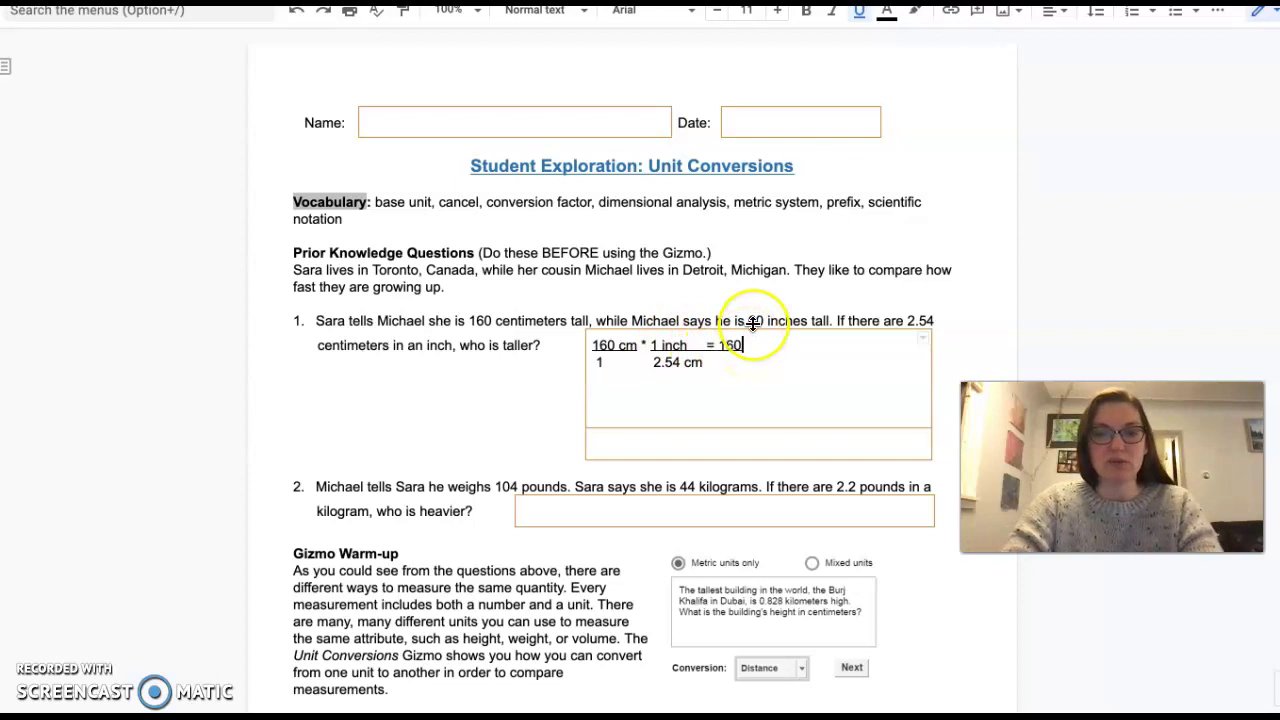
left_click(720, 362)
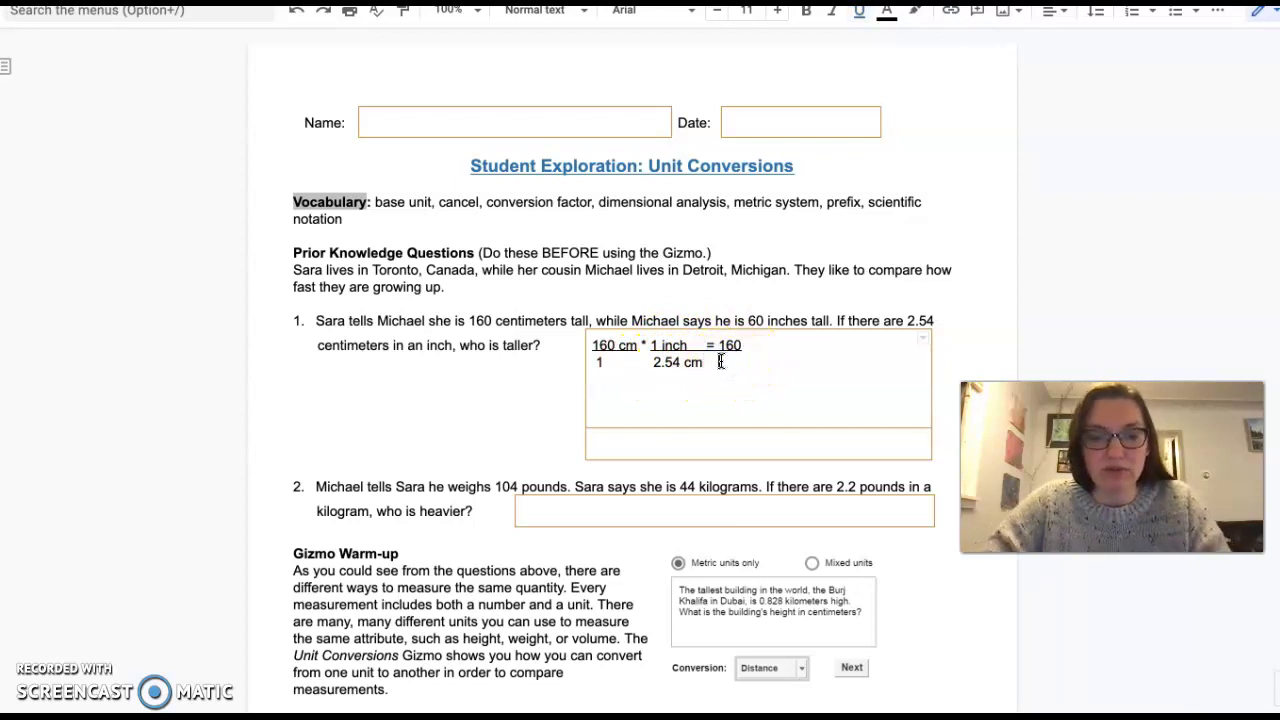
type("2.54")
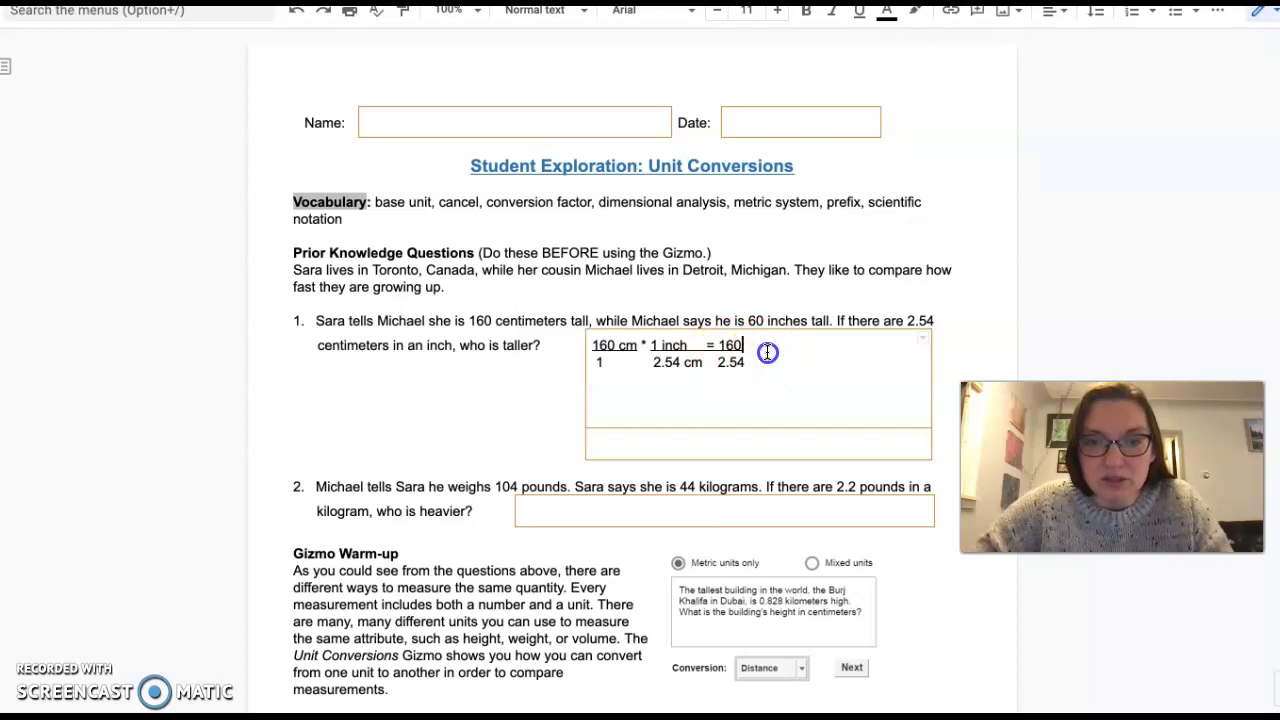
left_click(767, 351)
type("=")
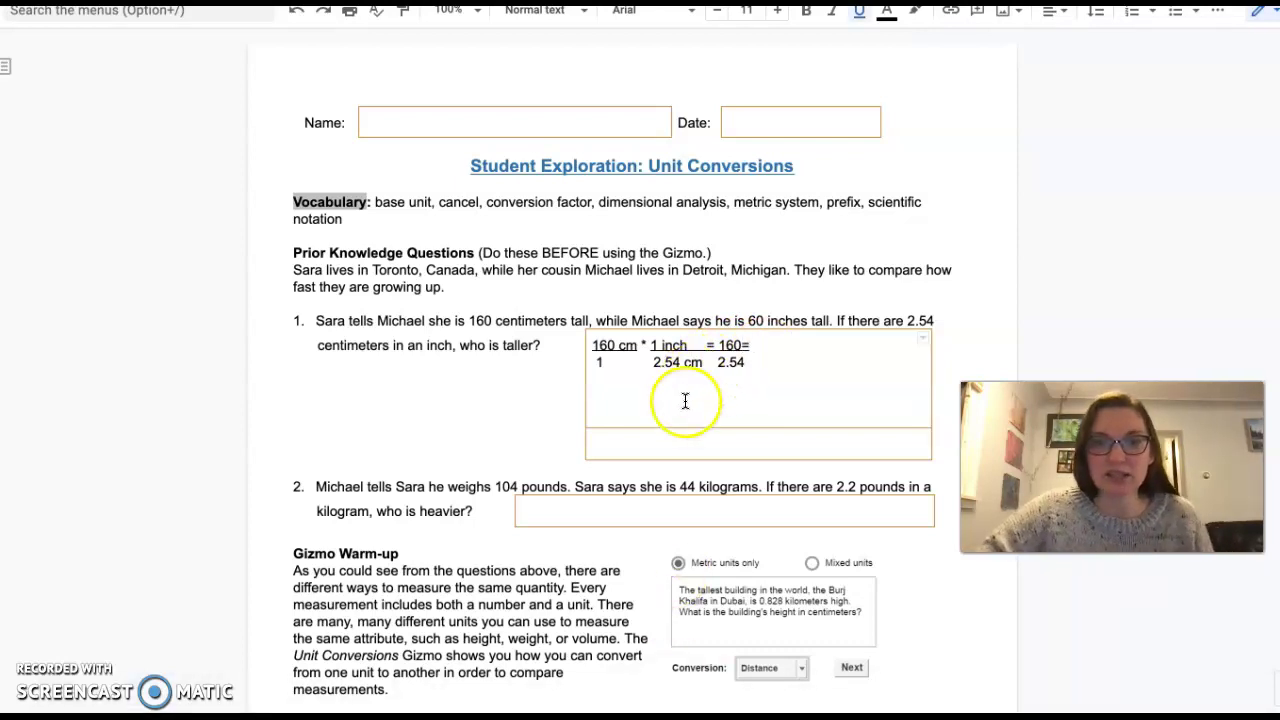
Compute 160 ÷ 2.54 = 62.992125984251969 in Calculator and return to the worksheet.
left_click(550, 683)
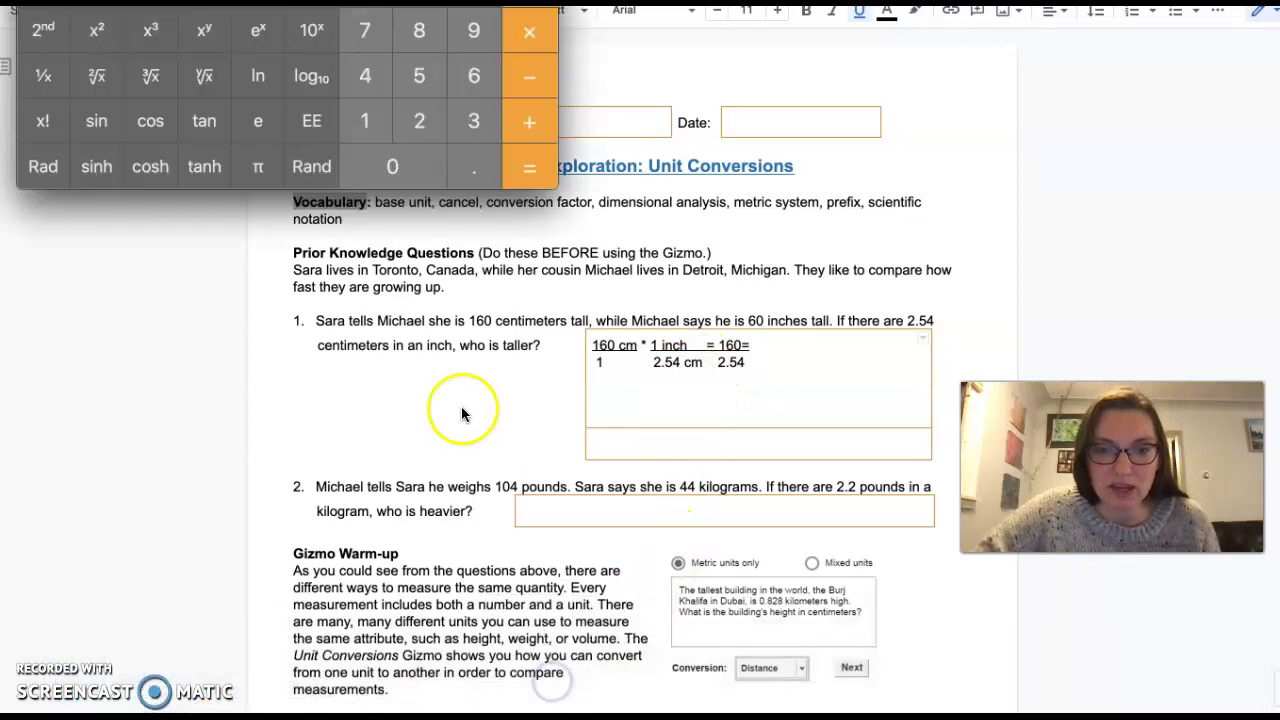
left_click_drag(402, 47, 383, 159)
left_click(358, 340)
left_click(456, 301)
left_click(407, 395)
left_click(516, 198)
left_click(420, 343)
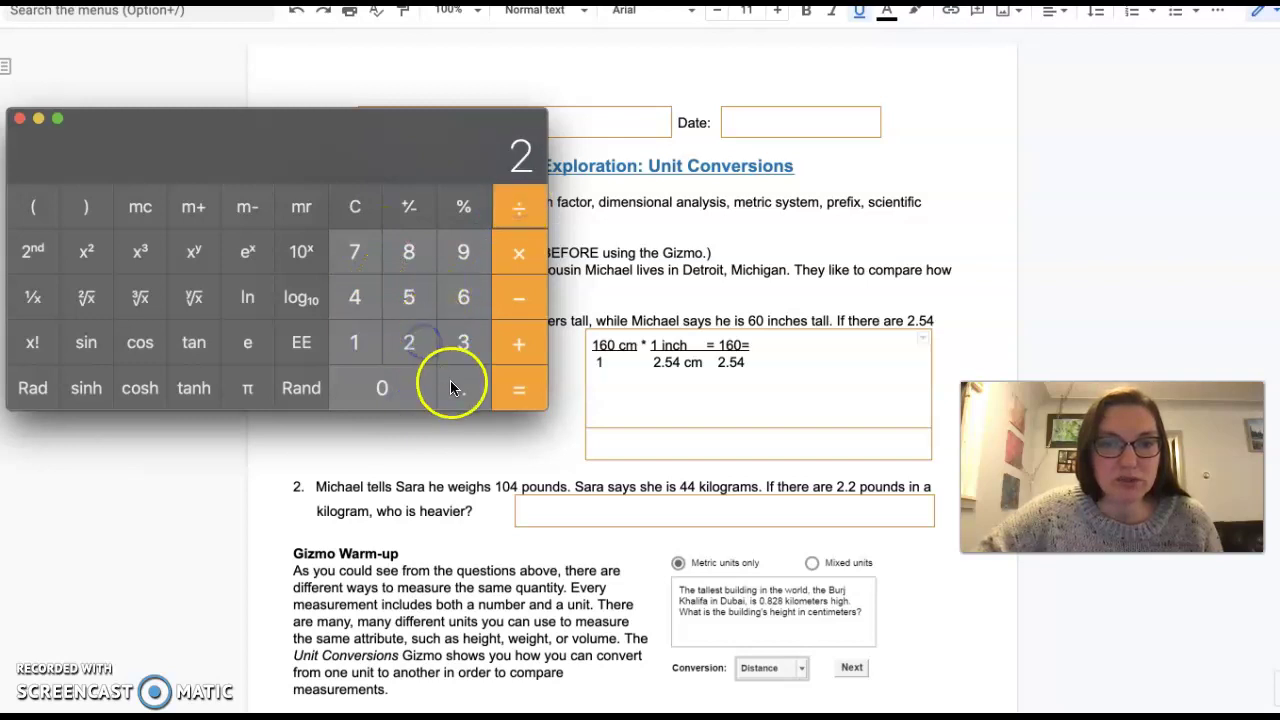
left_click(463, 388)
left_click(412, 300)
left_click(369, 305)
left_click(518, 388)
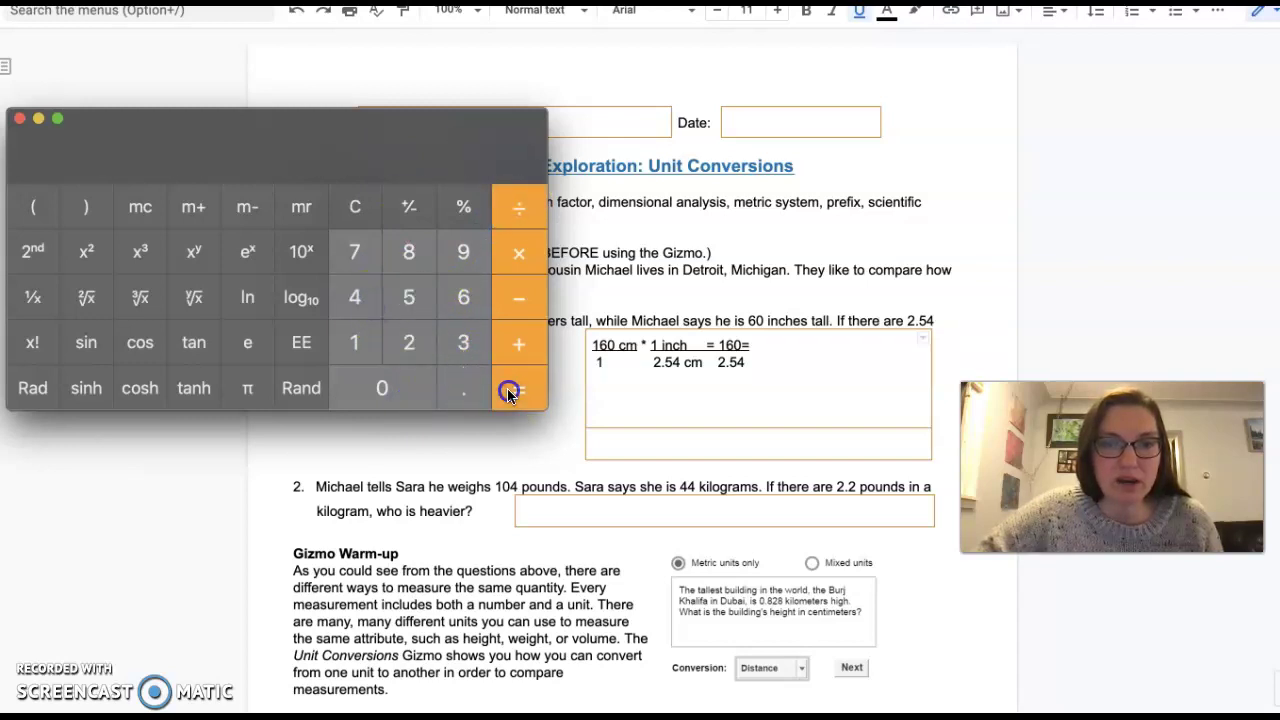
left_click(764, 340)
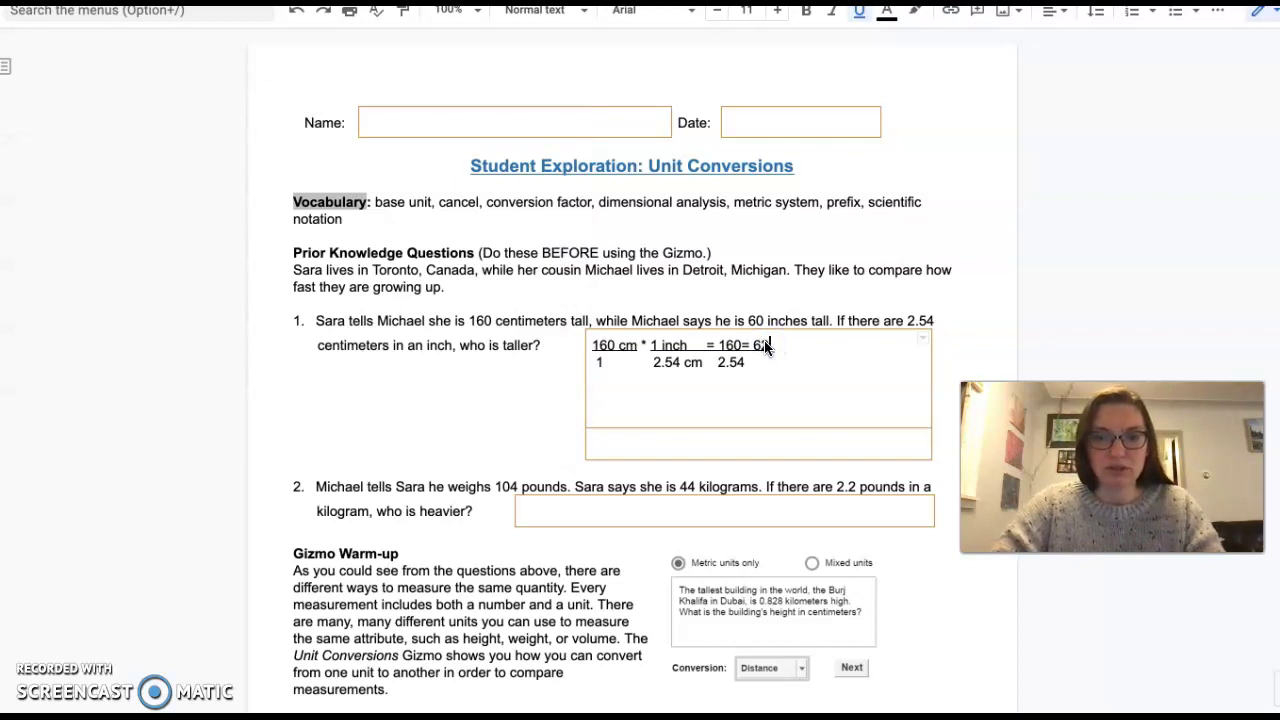
Finish question 1 with '63 inches', delete the blank lines, and add 'Sarah is taller!'.
type("63 inches")
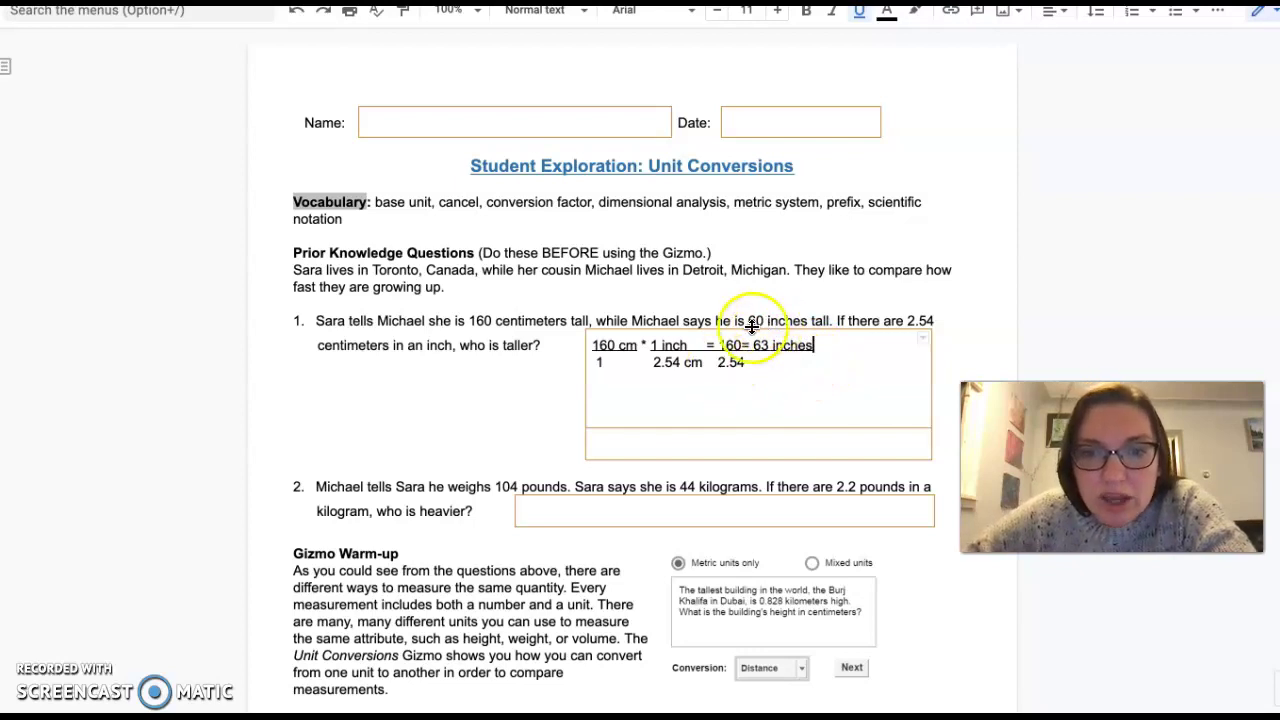
left_click(763, 421)
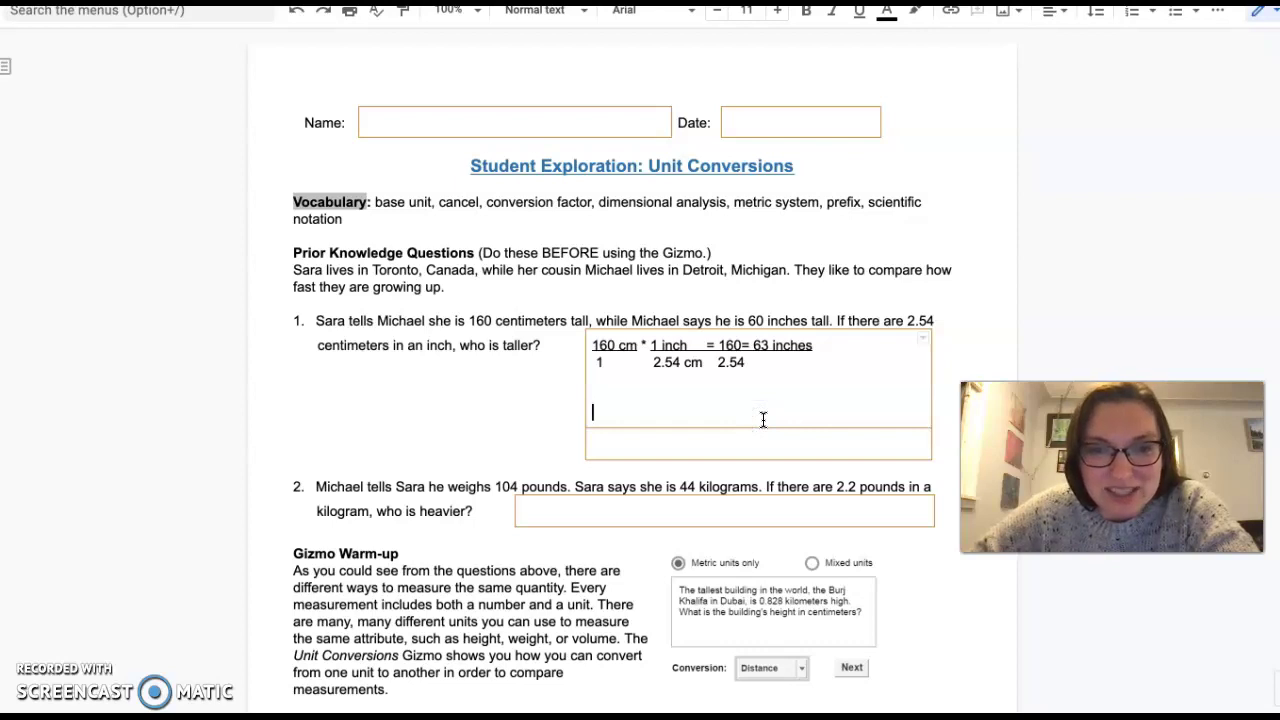
key("BackSpace")
key("BackSpace")
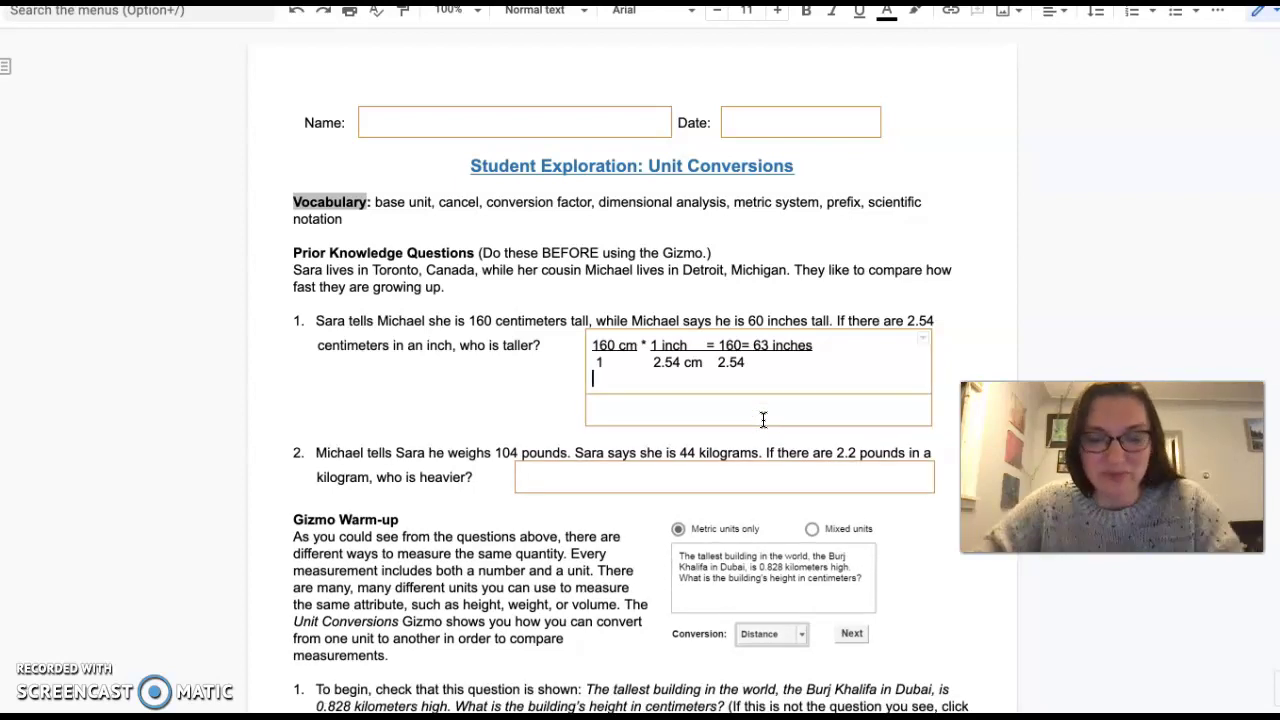
type("Sarah is taller!")
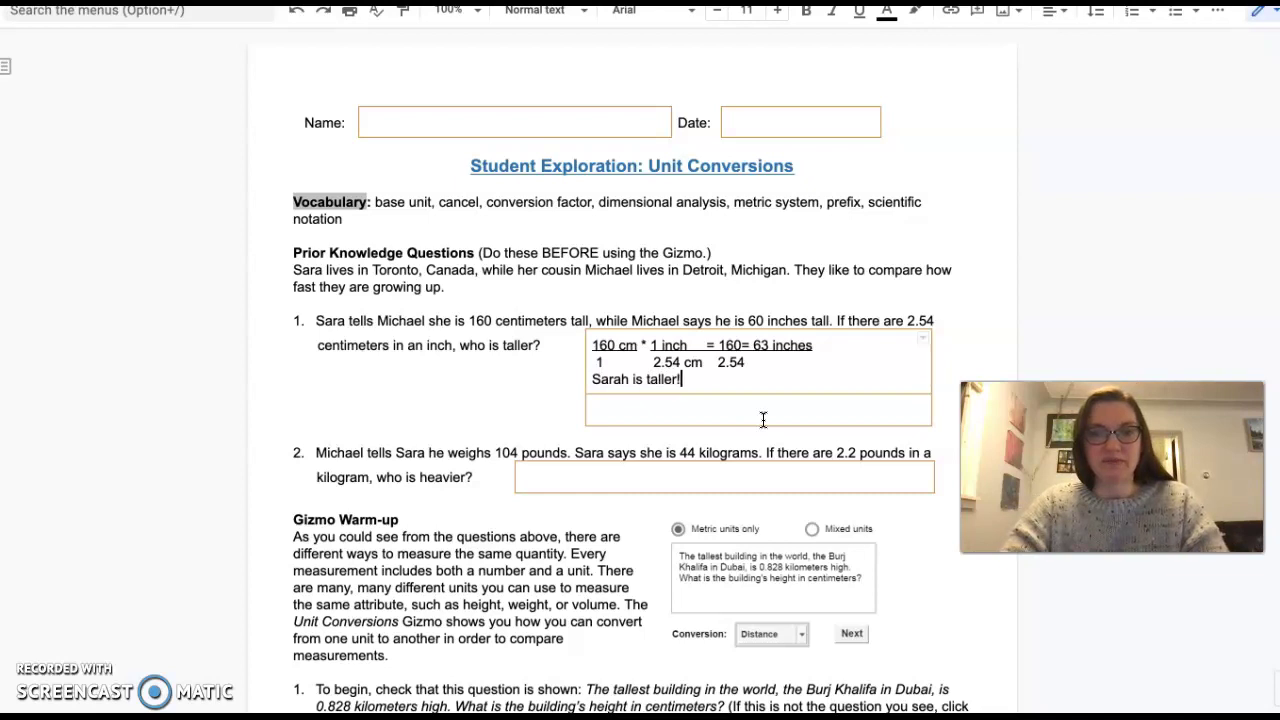
left_click(694, 418)
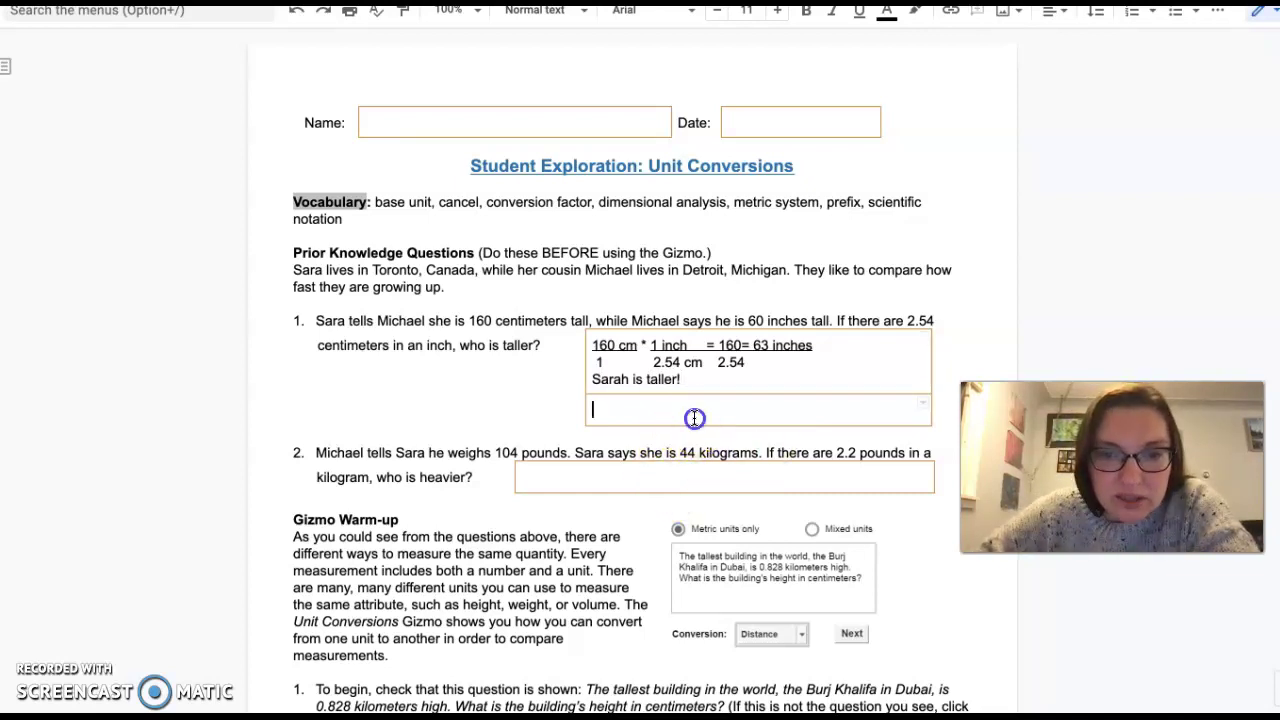
Start question 2's answer with underlined '104 pounds' over 1.
left_click(566, 480)
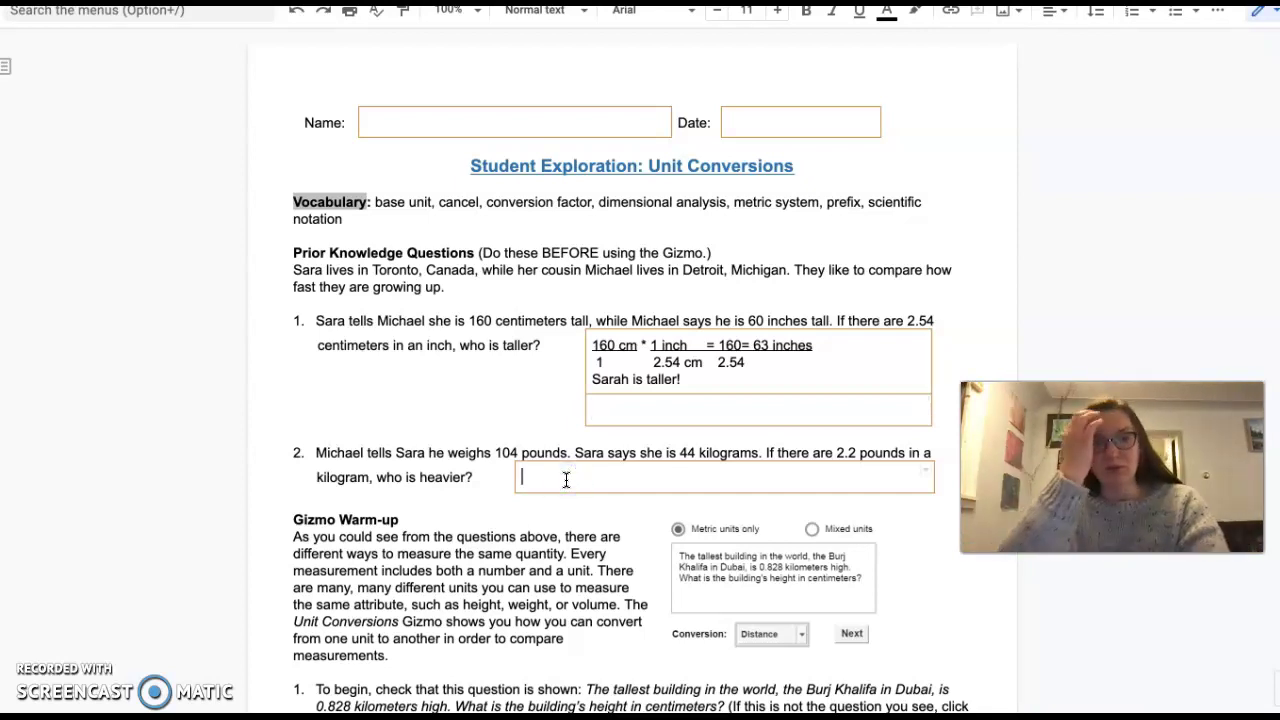
type("104 pounds")
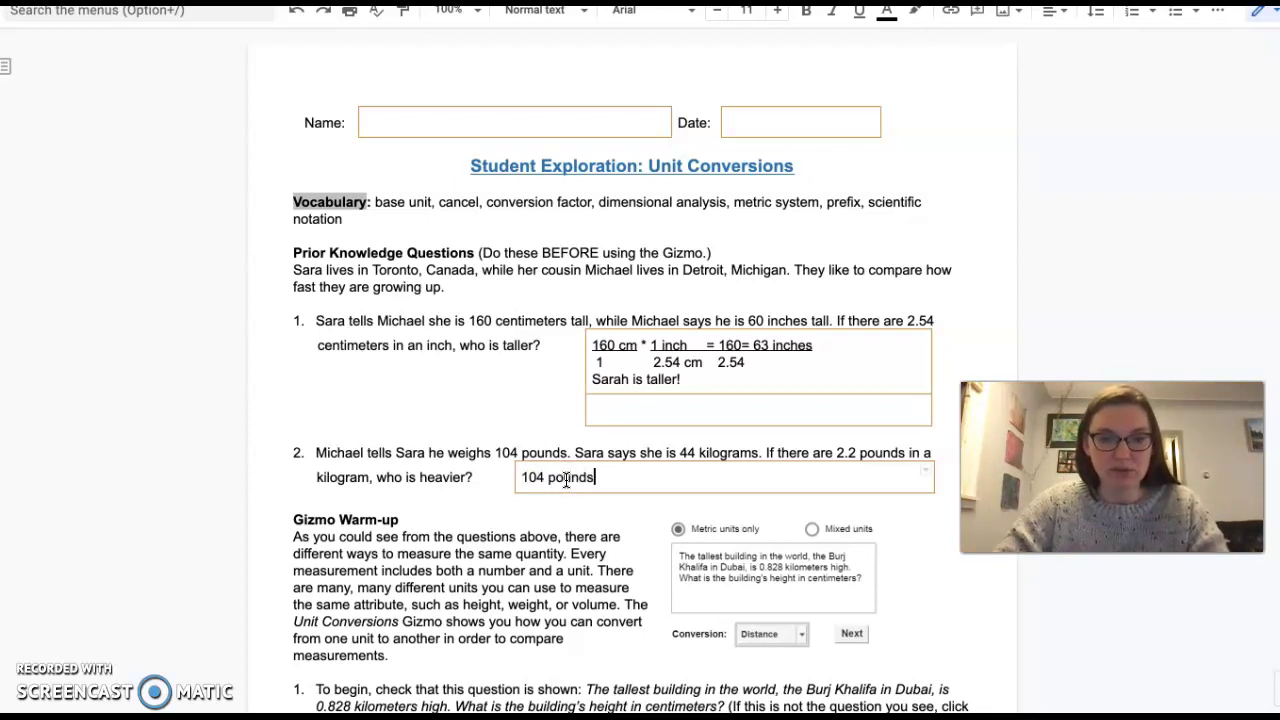
left_click_drag(519, 478, 590, 477)
key("ctrl+u")
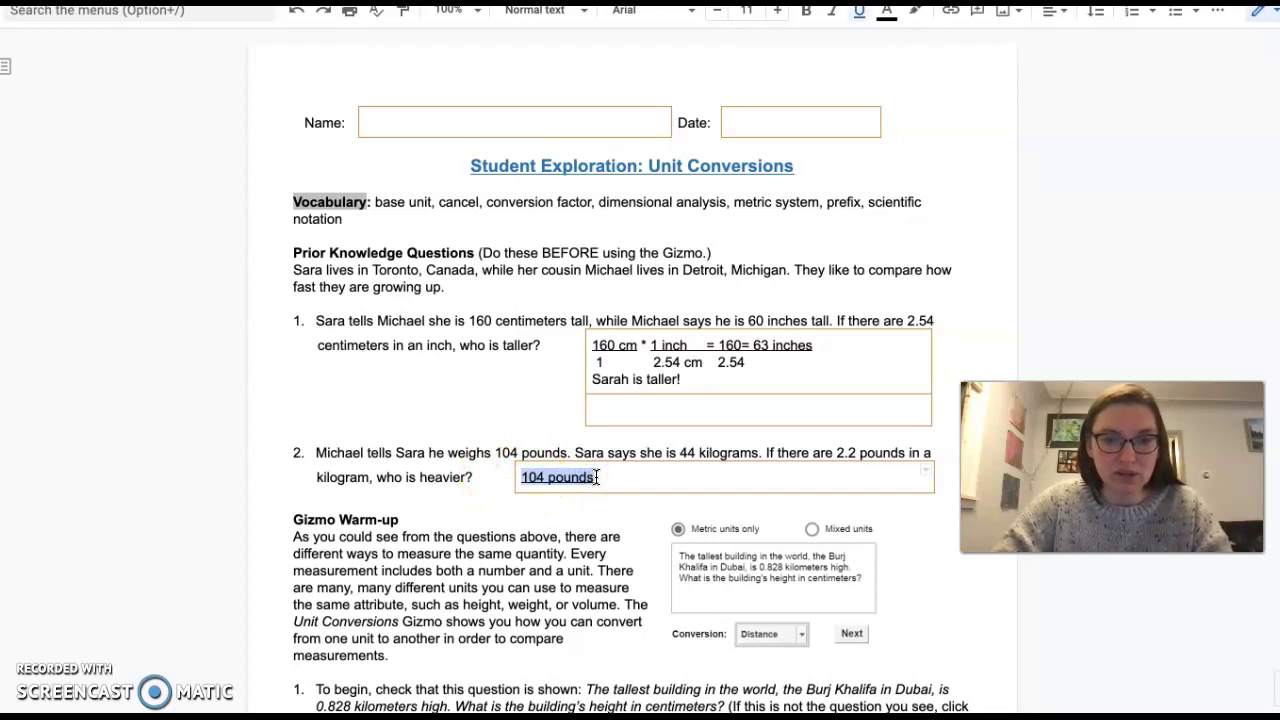
left_click(597, 477)
key("Return")
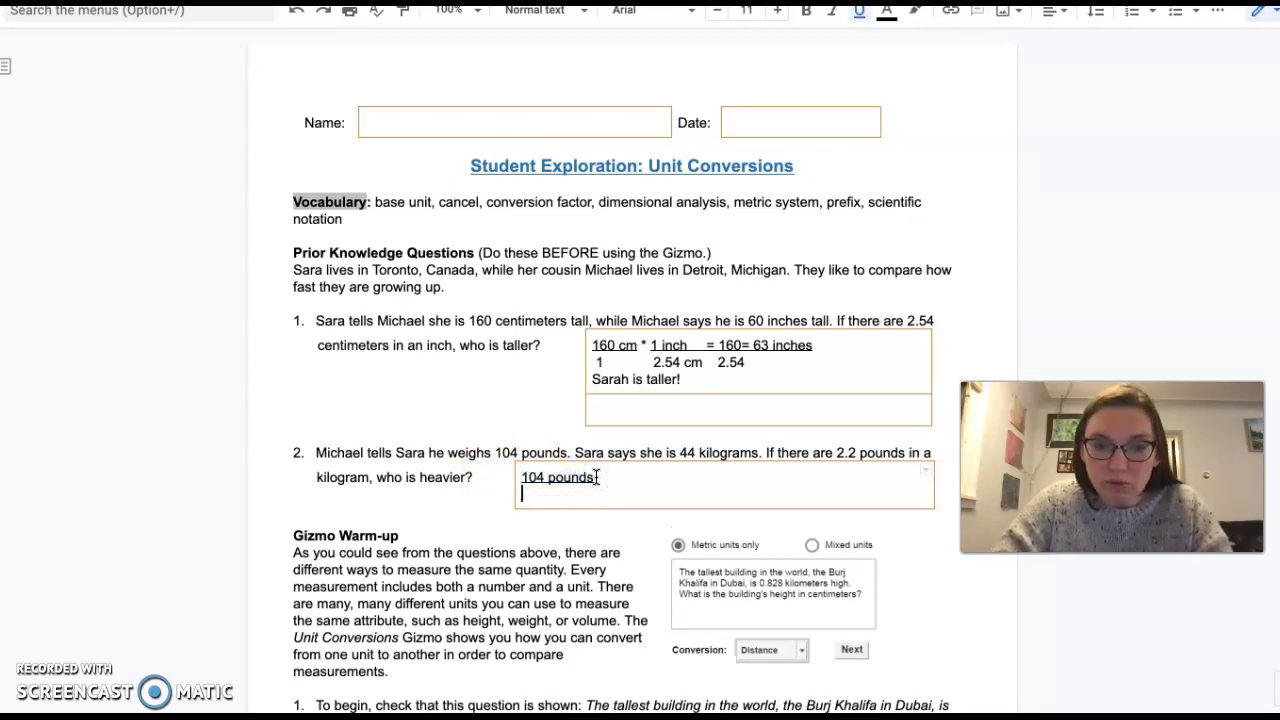
type("1")
Add the 1 kg/2.2 pounds factor and '= 104/2.2' to question 2's setup.
left_click(648, 476)
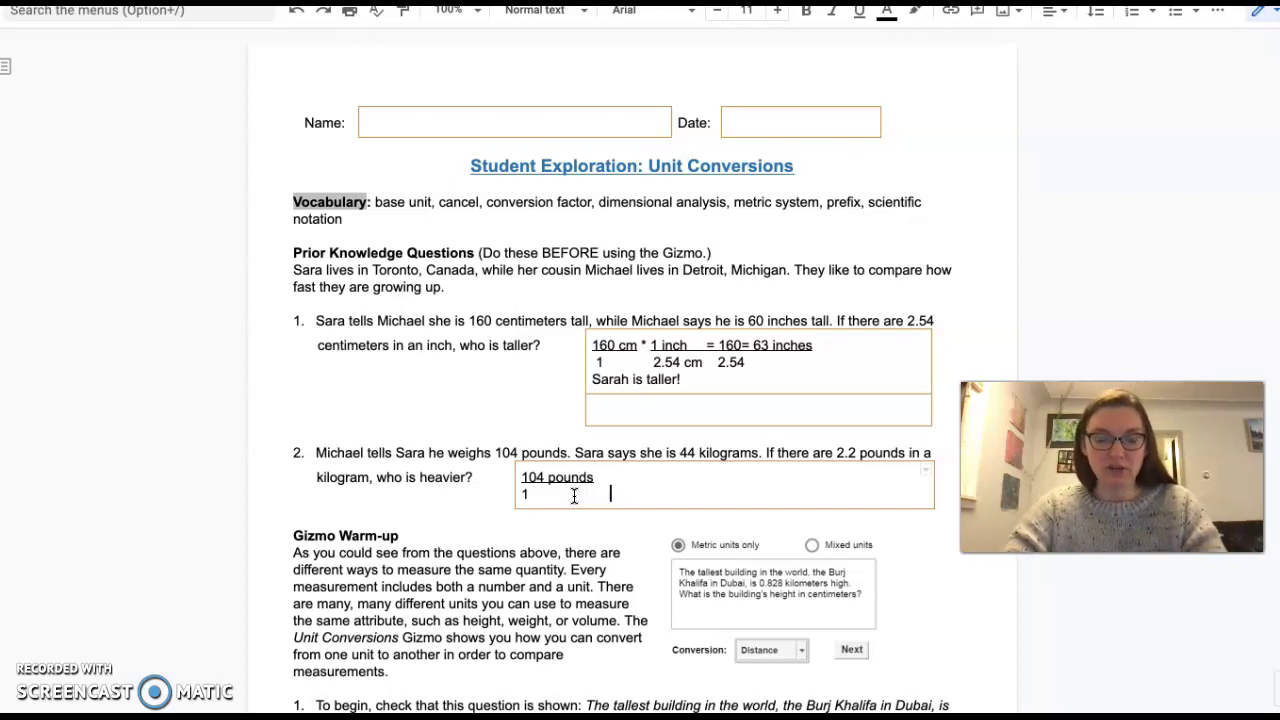
type("2.2 pounds")
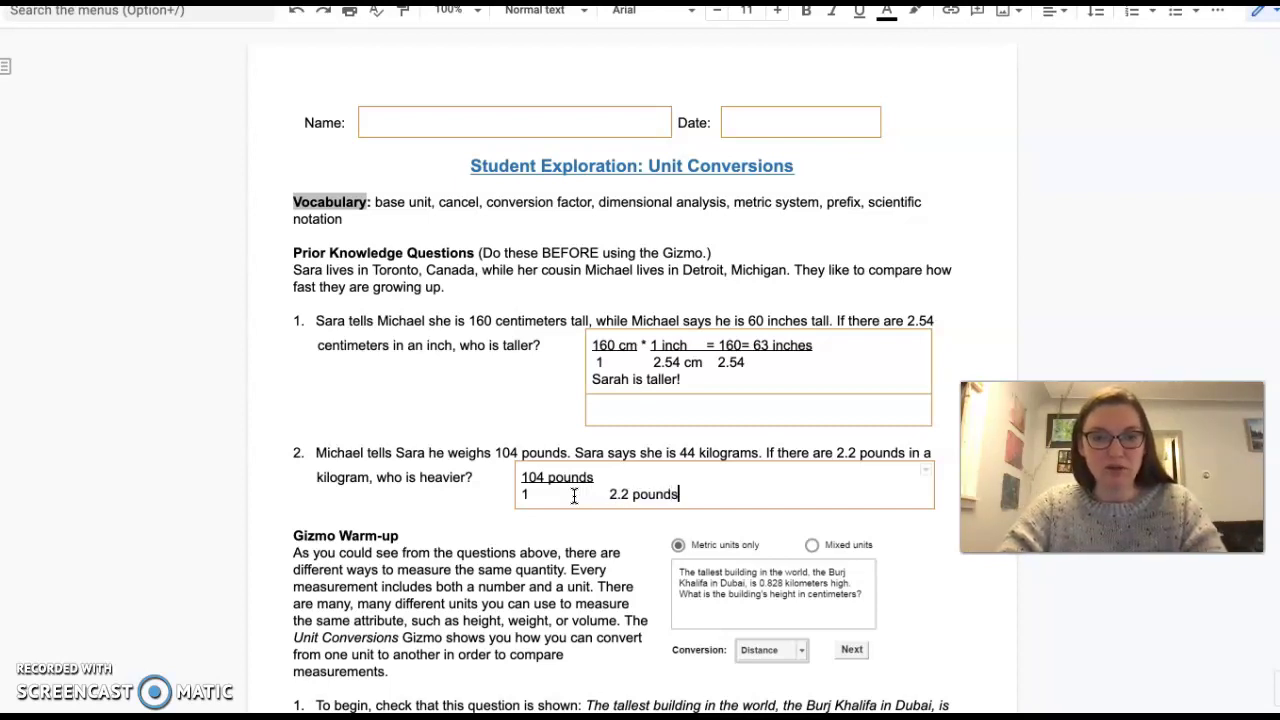
left_click(594, 476)
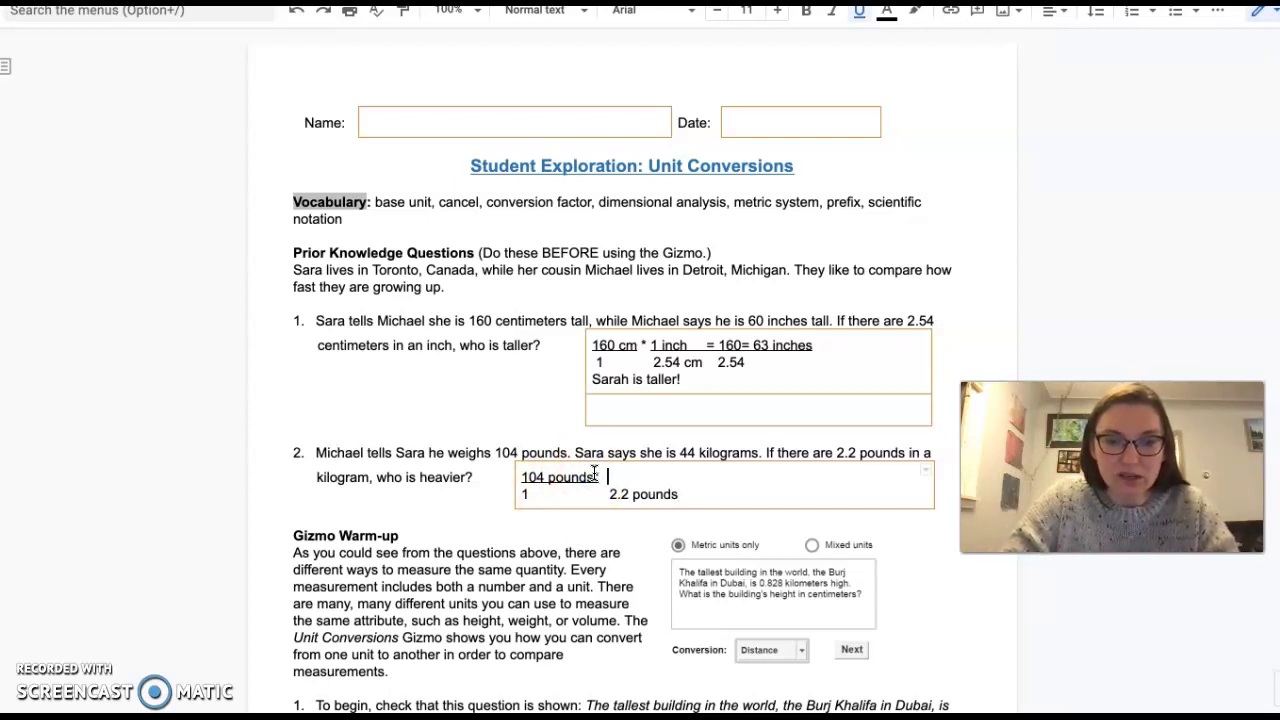
type("1 kg")
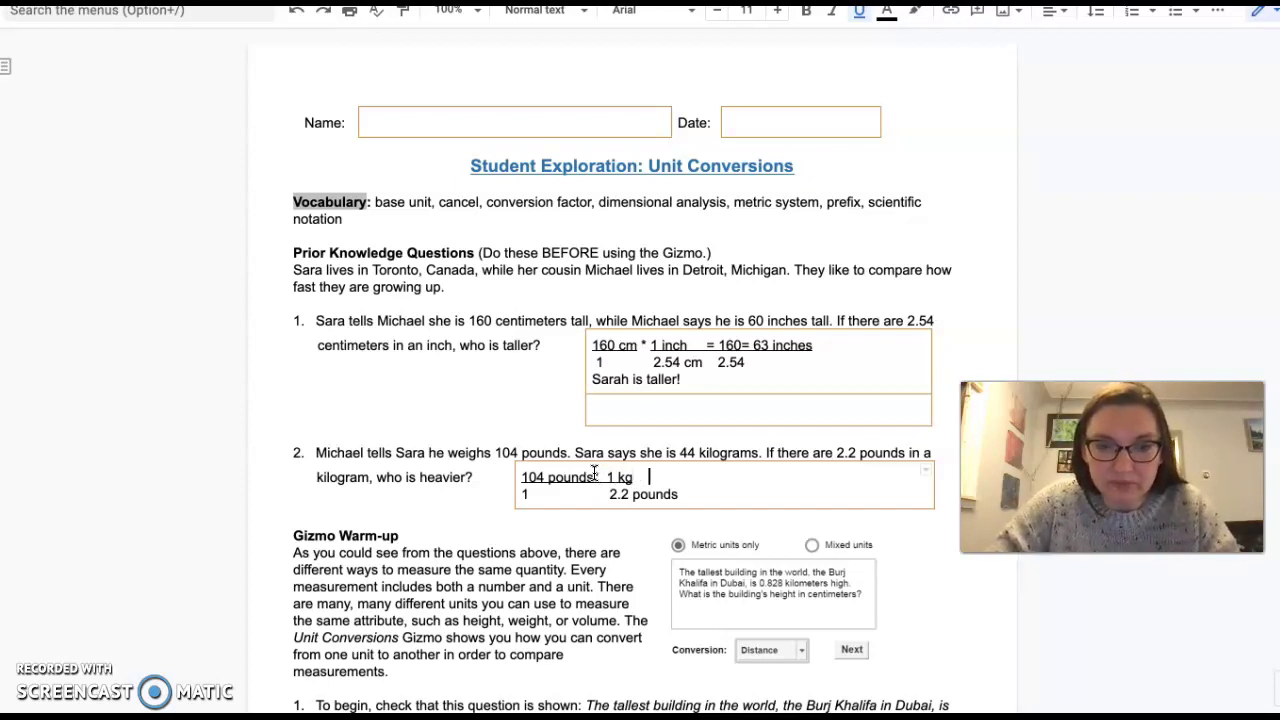
type("=")
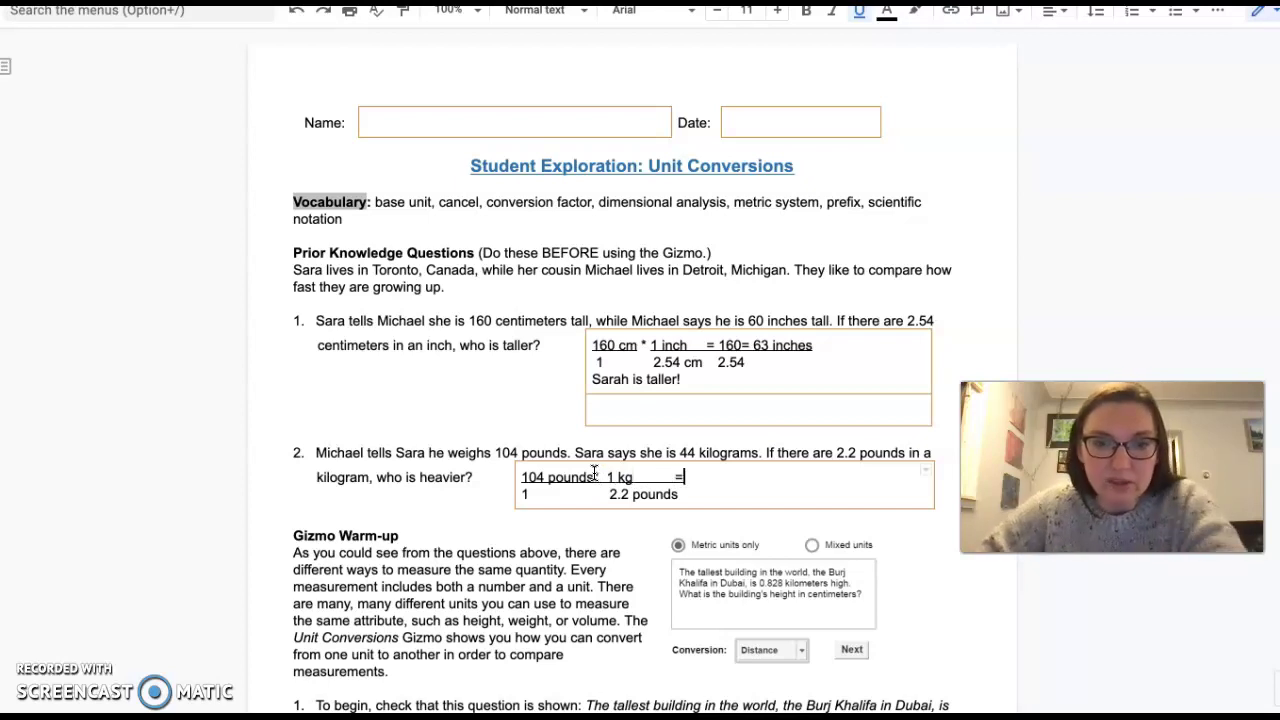
left_click(541, 486)
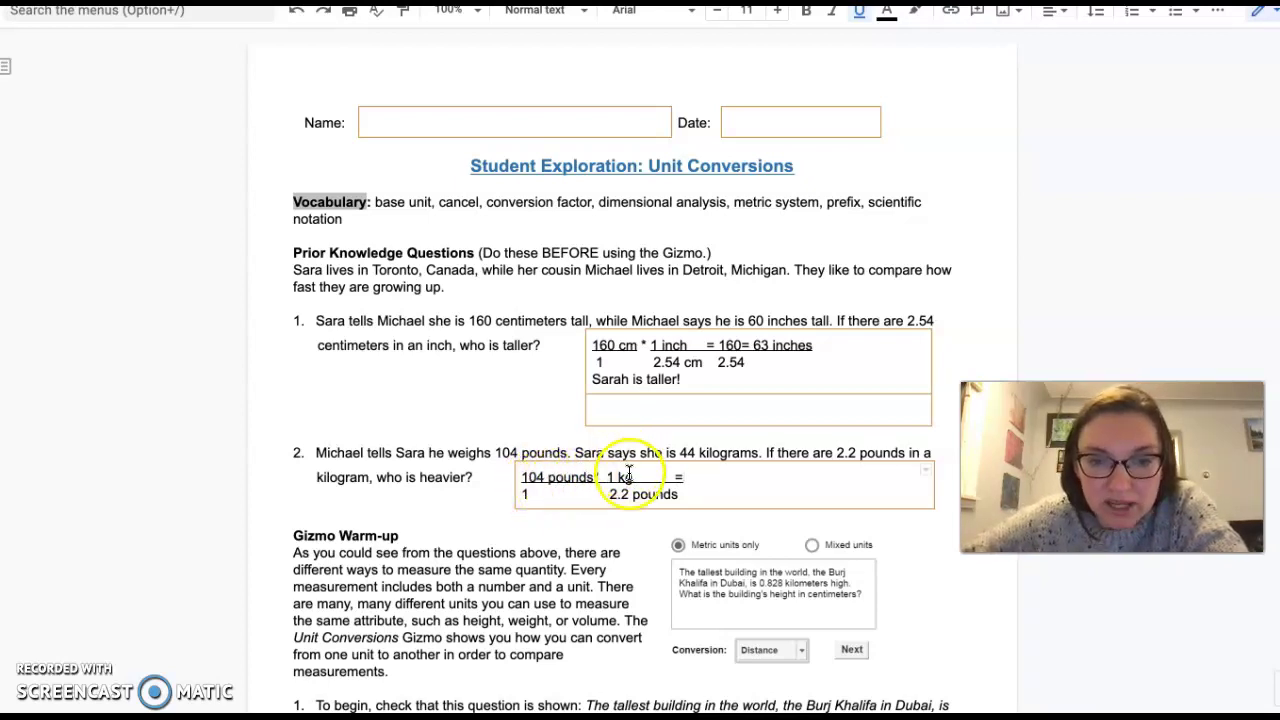
type("104")
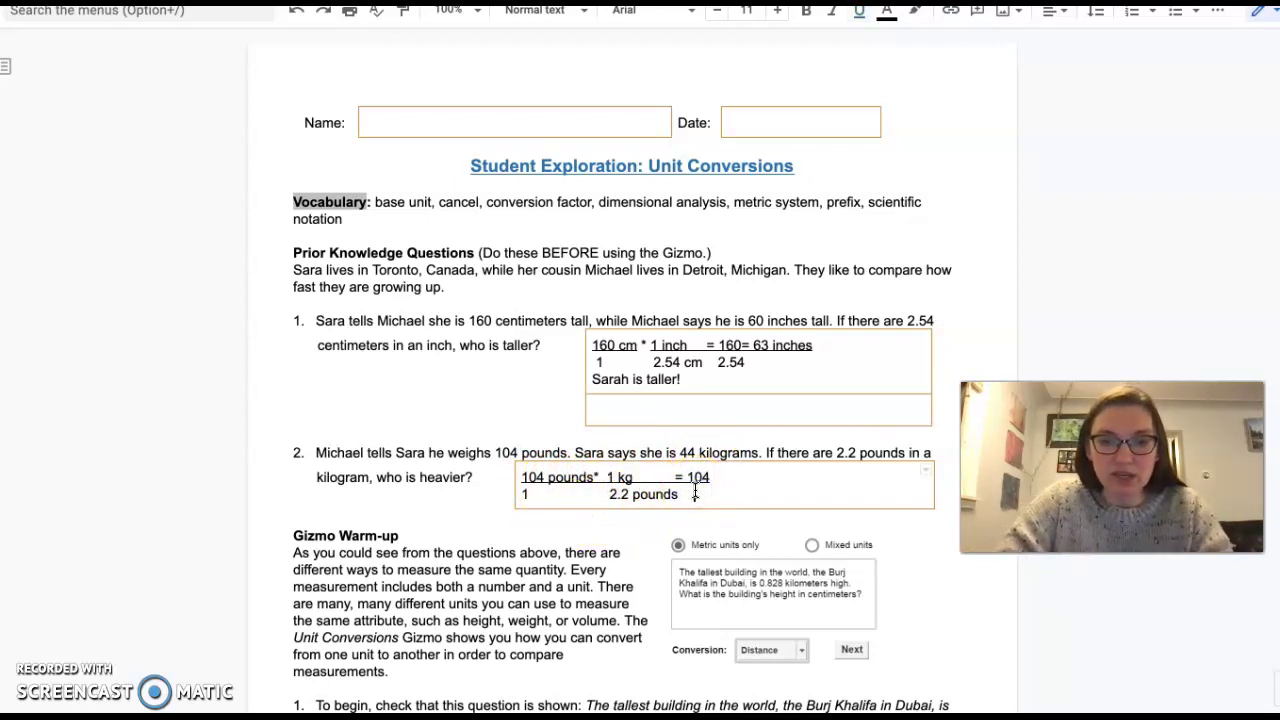
type(" 2.2")
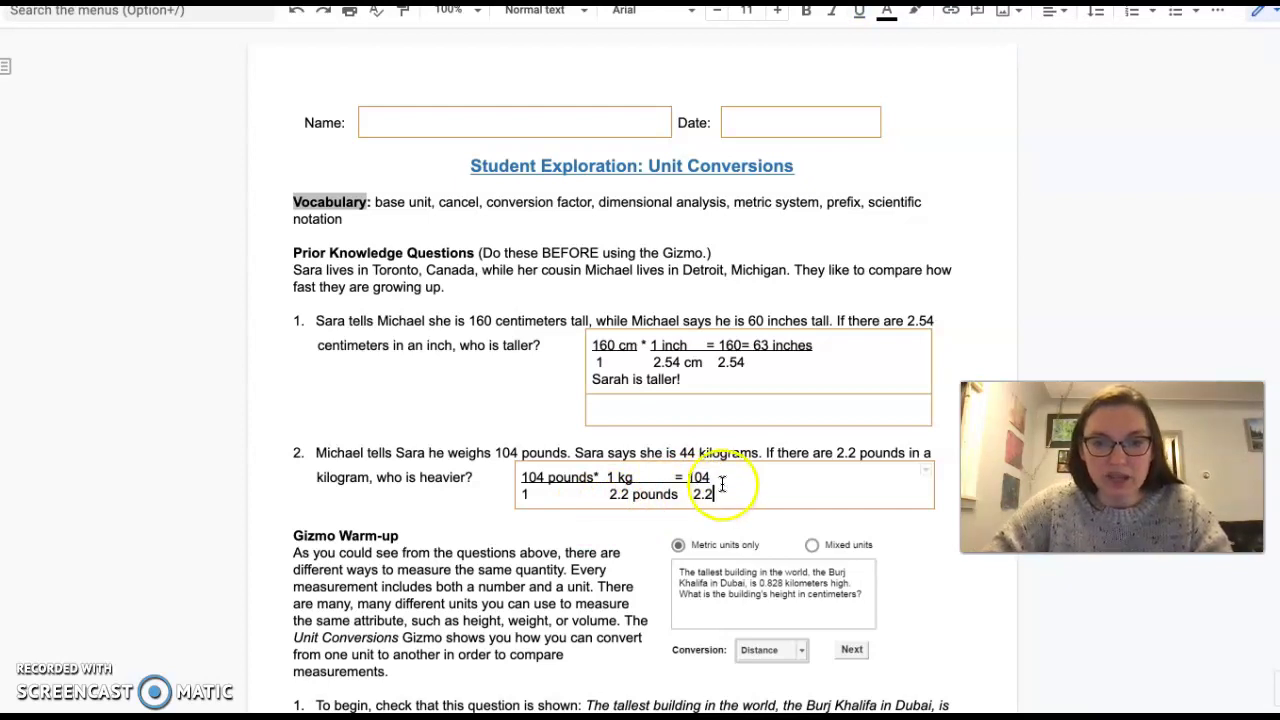
left_click(720, 477)
left_click(590, 470)
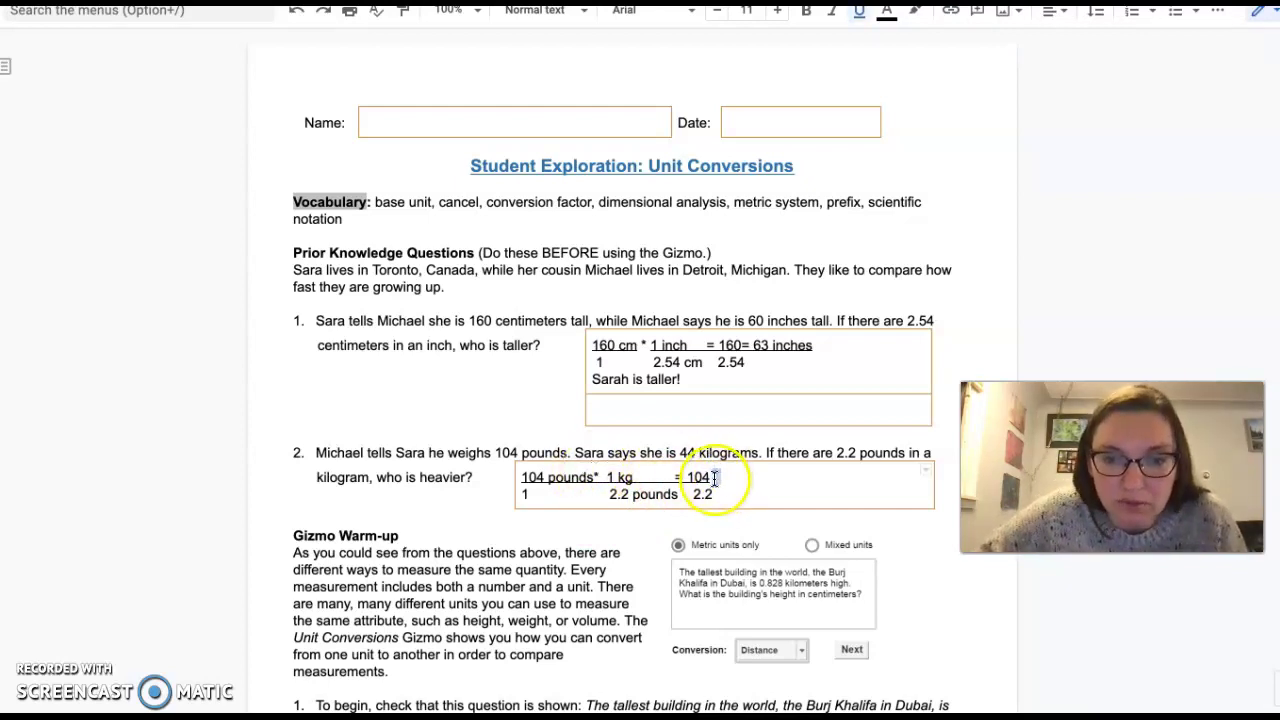
Clear Calculator and compute 104 ÷ 2.2.
mouse_move(678, 708)
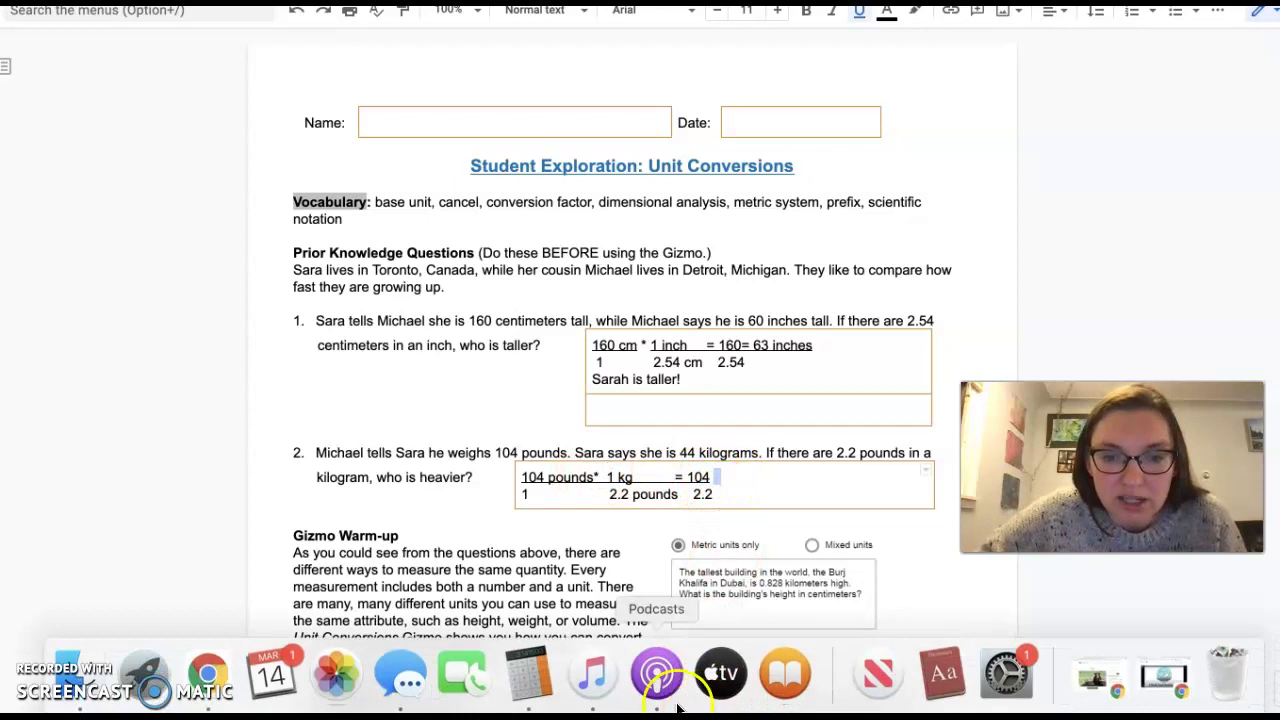
left_click(528, 672)
left_click(360, 215)
left_click(354, 342)
left_click(424, 388)
left_click(354, 297)
left_click(512, 207)
left_click(414, 345)
left_click(465, 386)
left_click(409, 345)
left_click(515, 389)
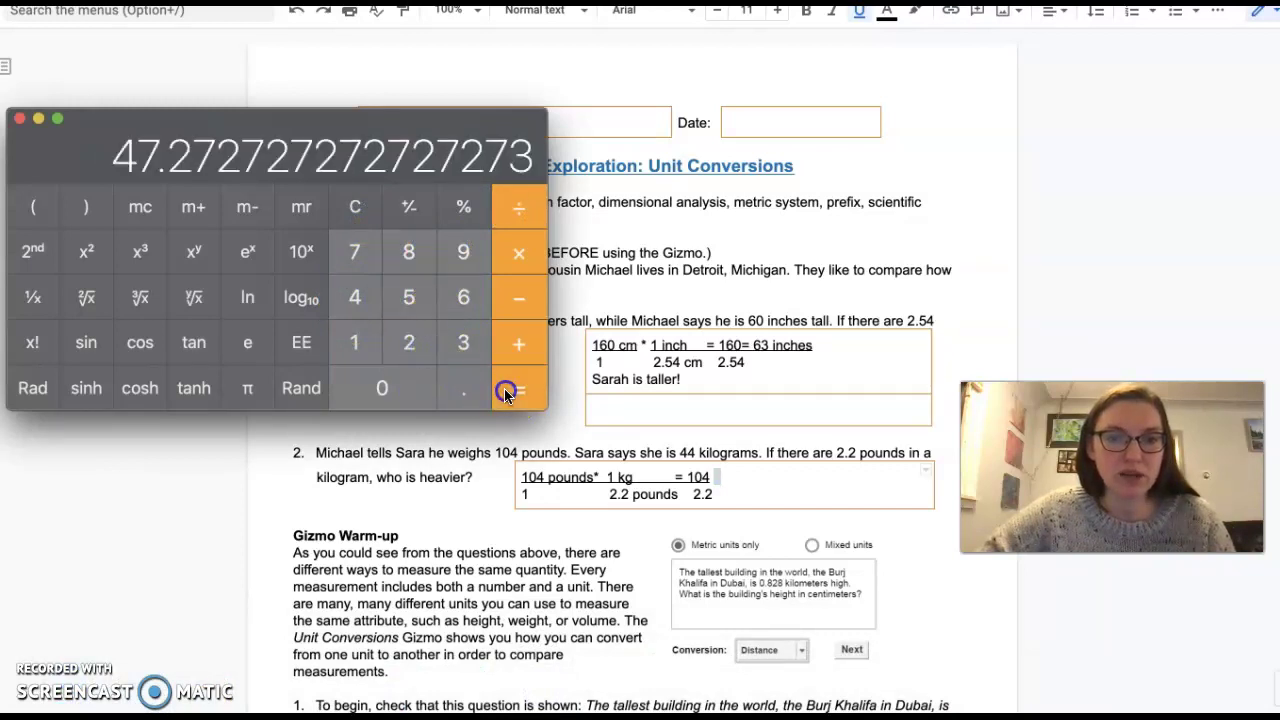
Enter the rounded result 47.3 kg after '104/2.2 =' in the worksheet.
left_click(737, 472)
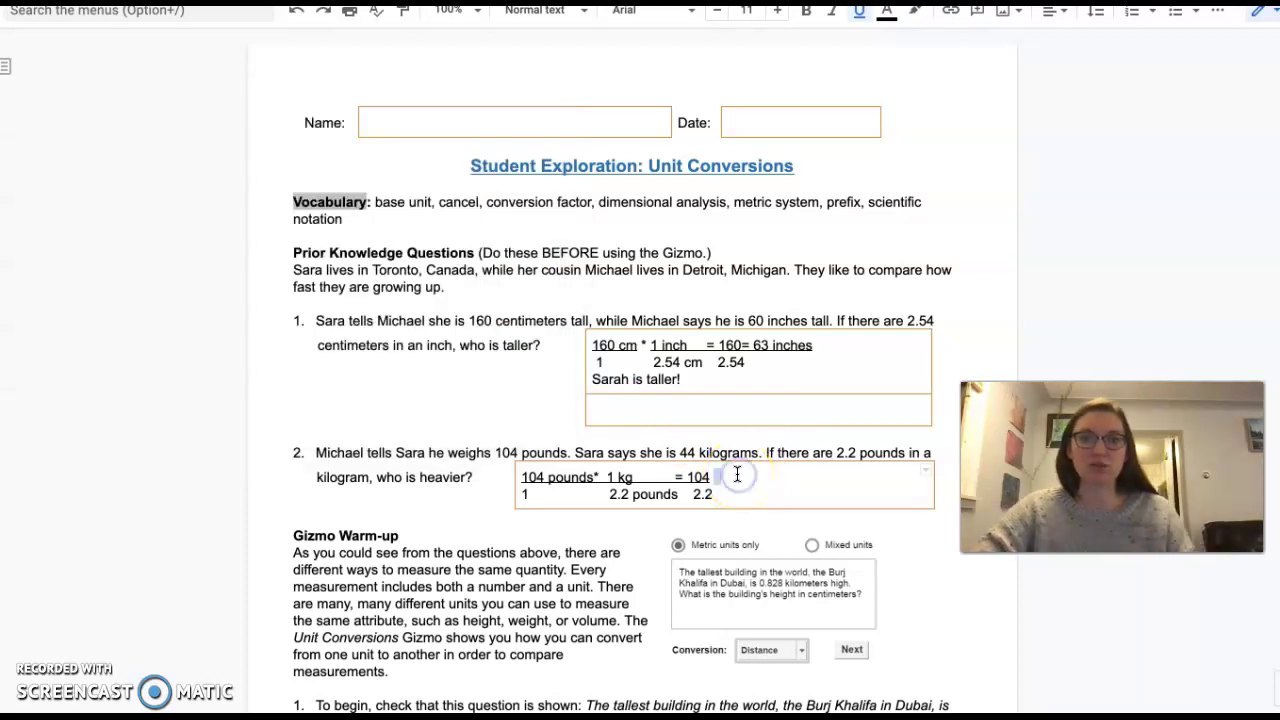
type("47")
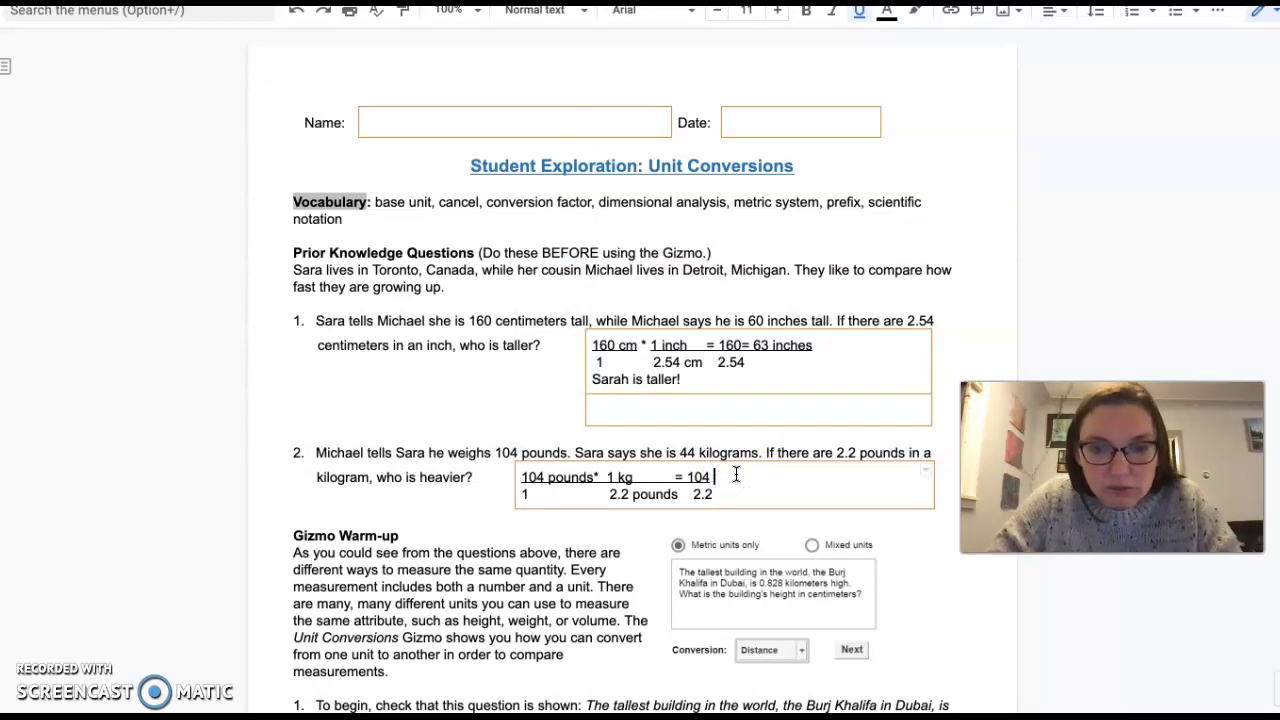
key("BackSpace")
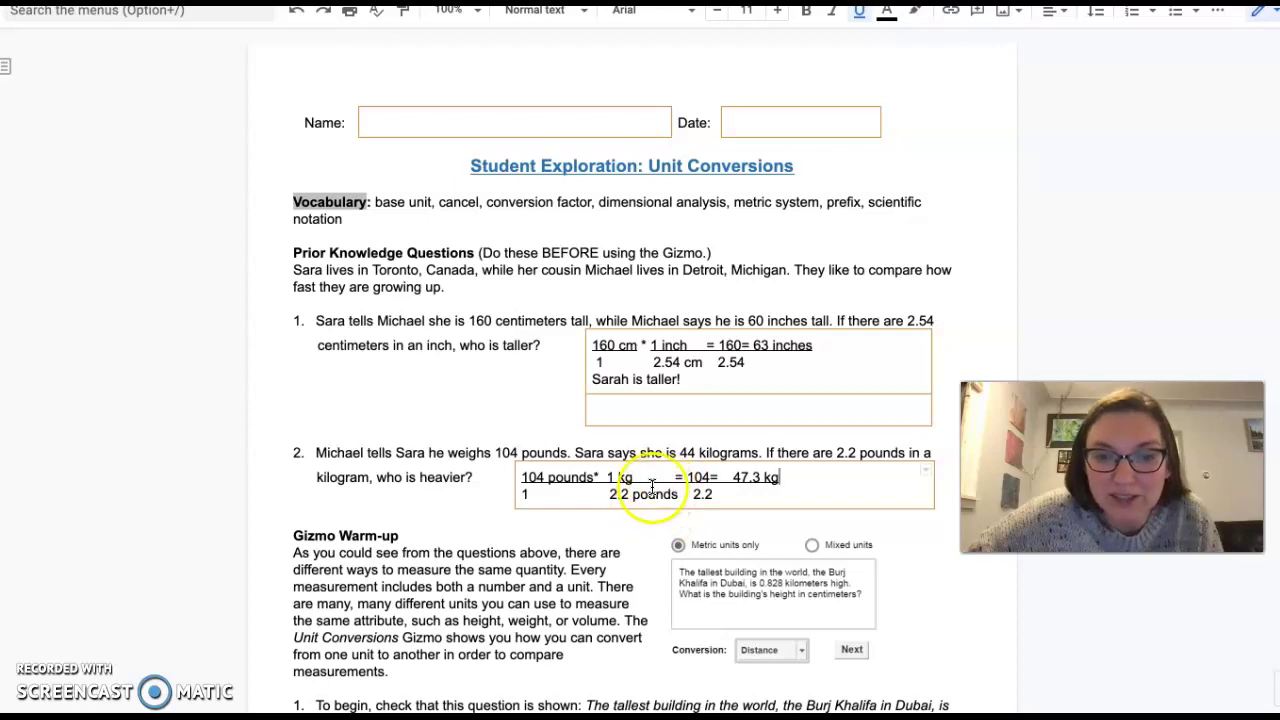
scroll(843, 565, "down", 3)
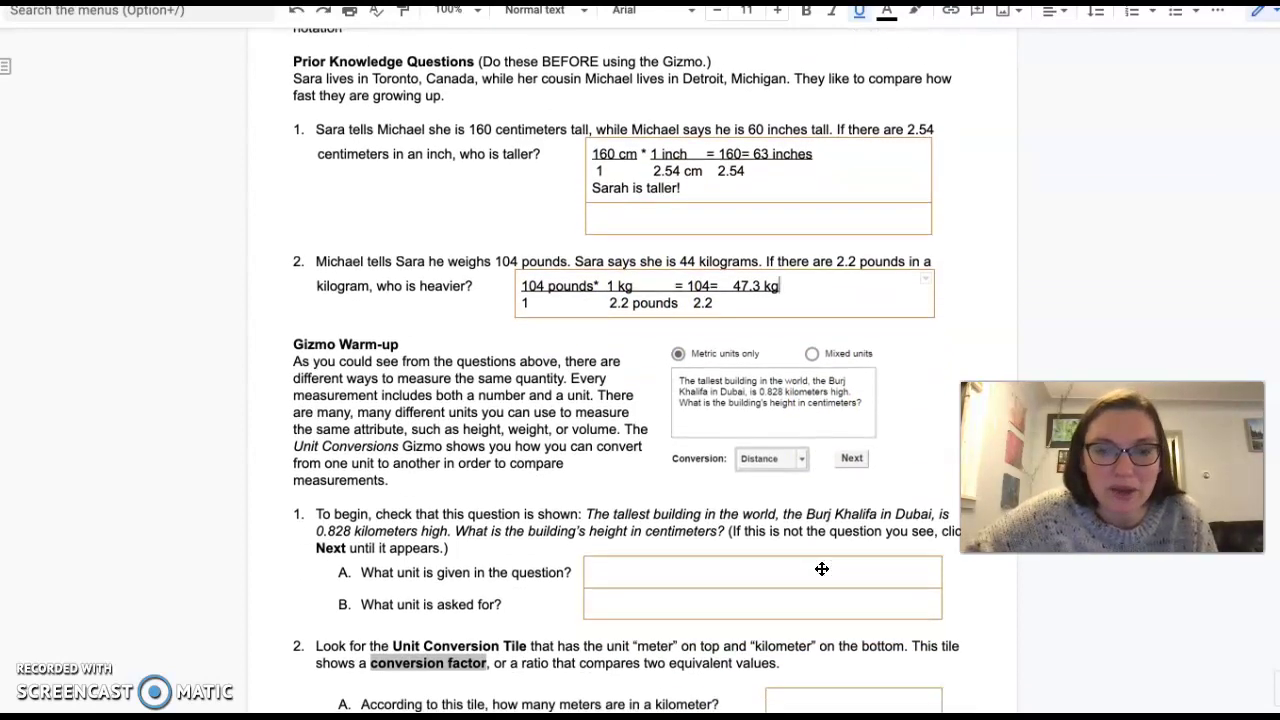
Read the Gizmo Warm-up question by switching between the Gizmo and worksheet tabs.
scroll(822, 568, "down", 2)
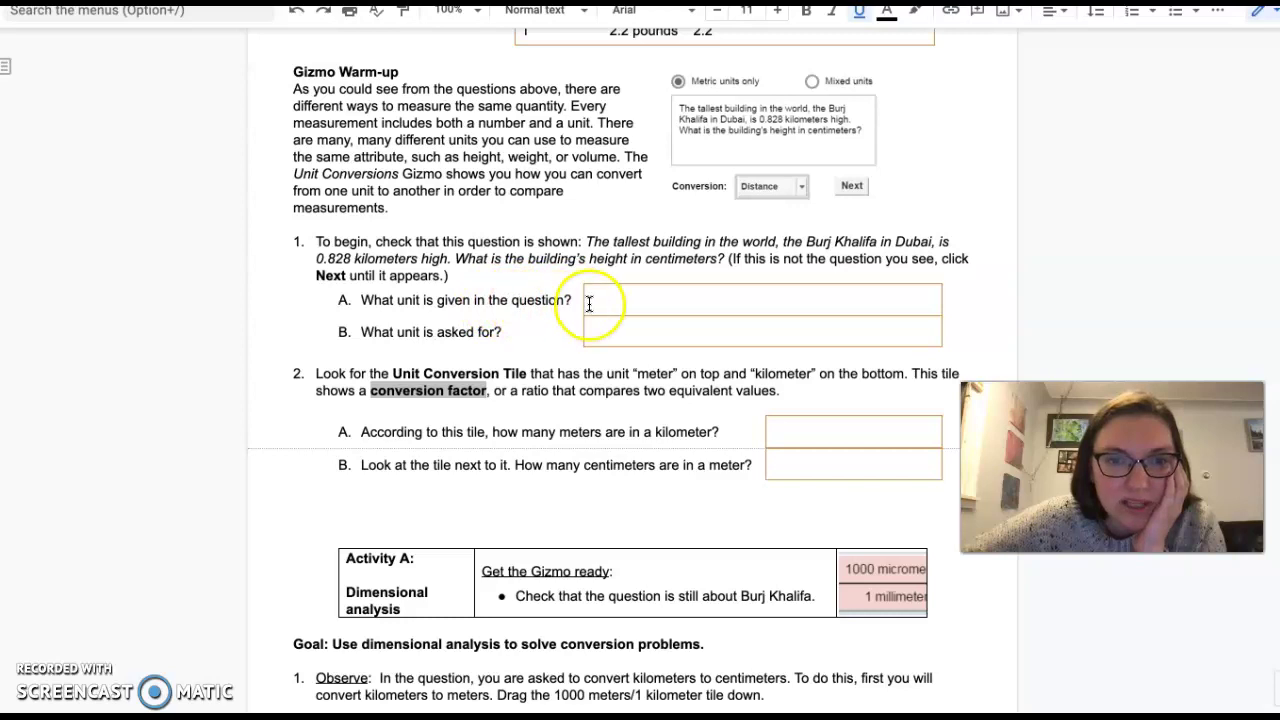
key("ctrl+Tab")
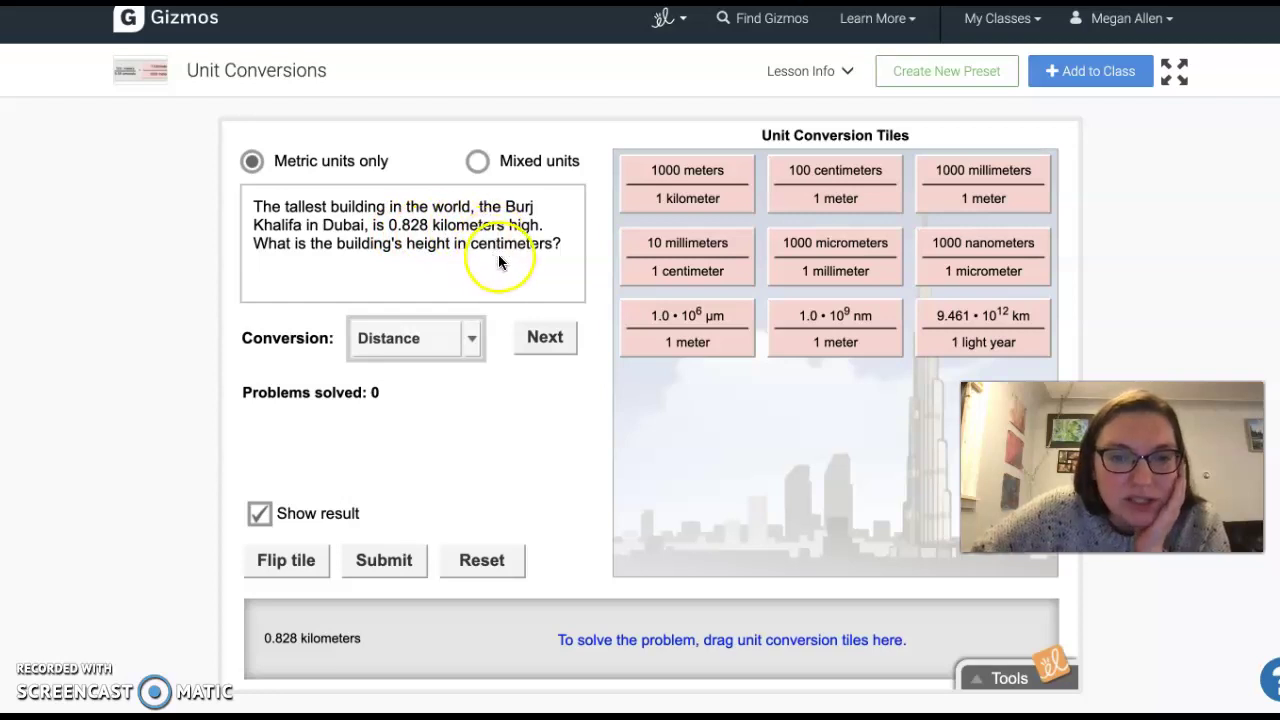
key("ctrl+shift+Tab")
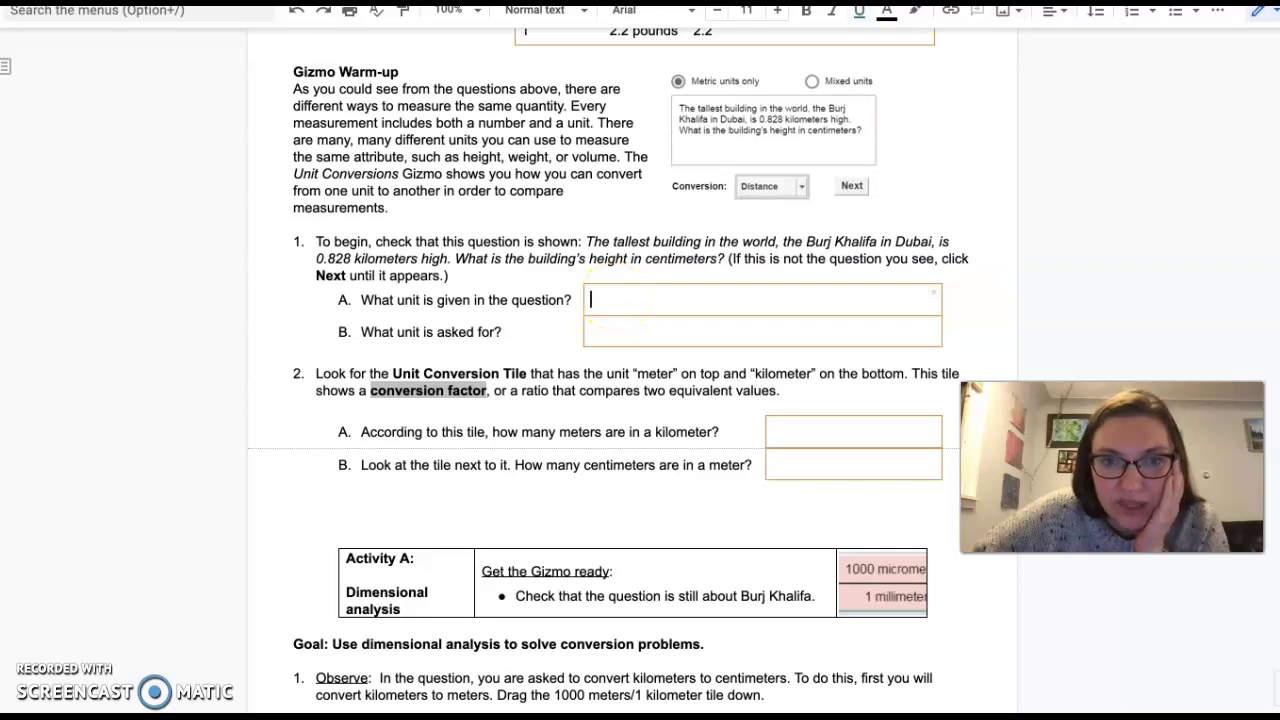
key("ctrl+Tab")
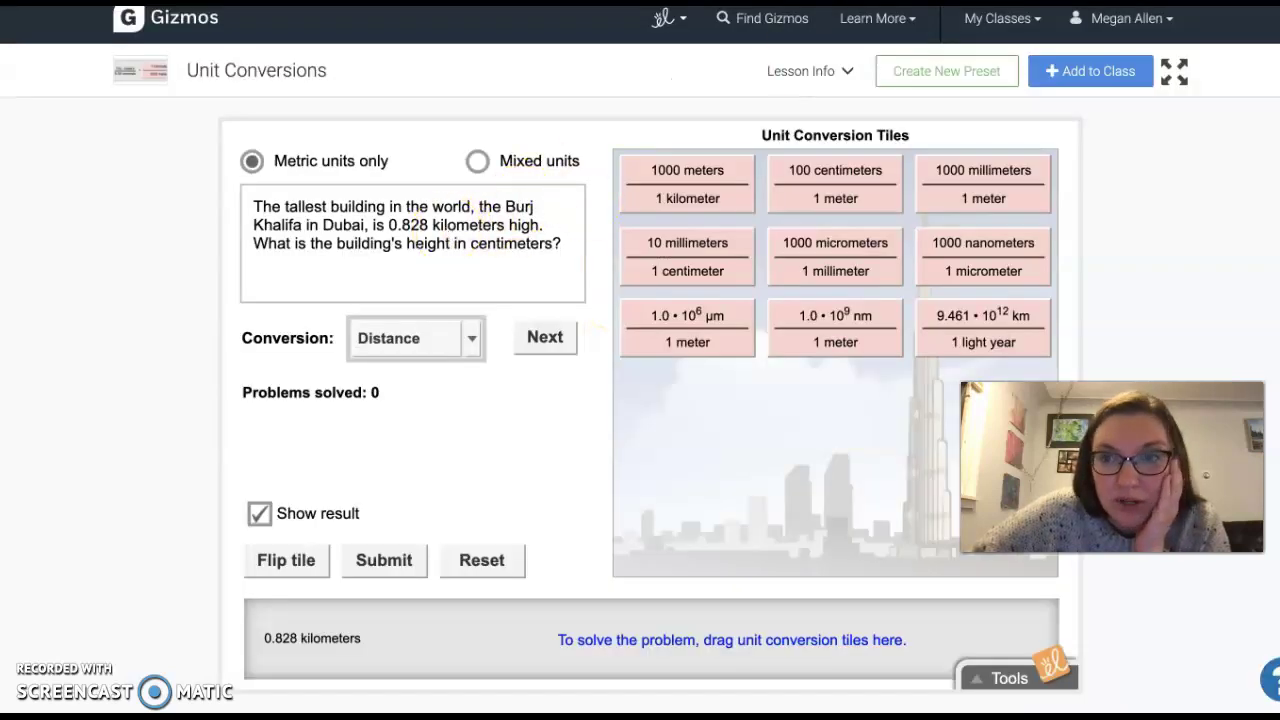
key("ctrl+shift+Tab")
Answer kilometers as the given unit and centimeters as the unit asked for.
type("kilometers")
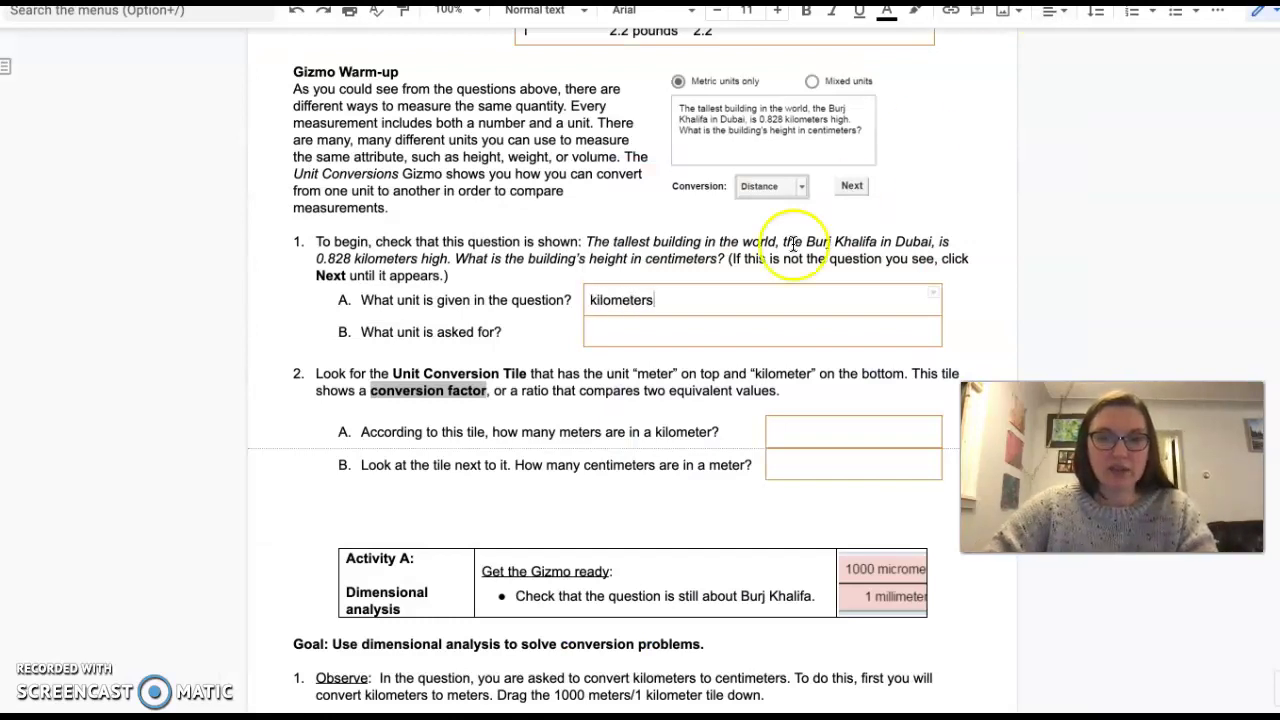
left_click(753, 338)
type("ce")
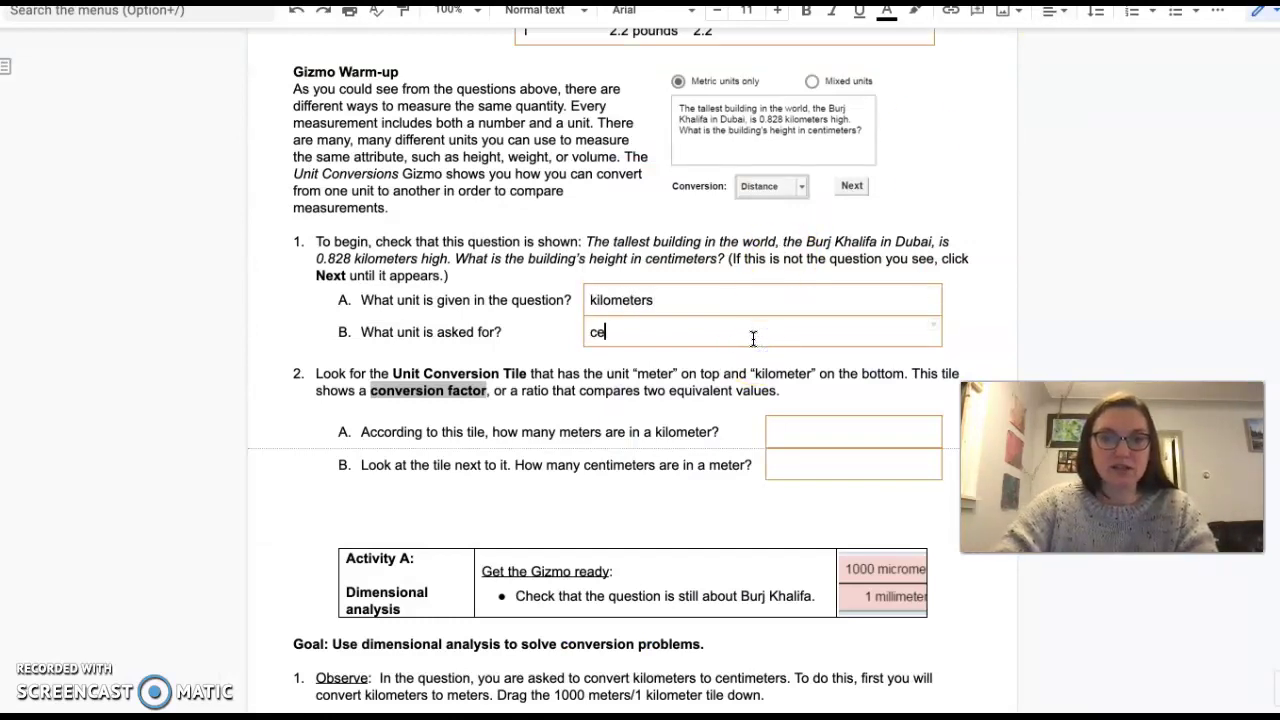
type("ntimeters")
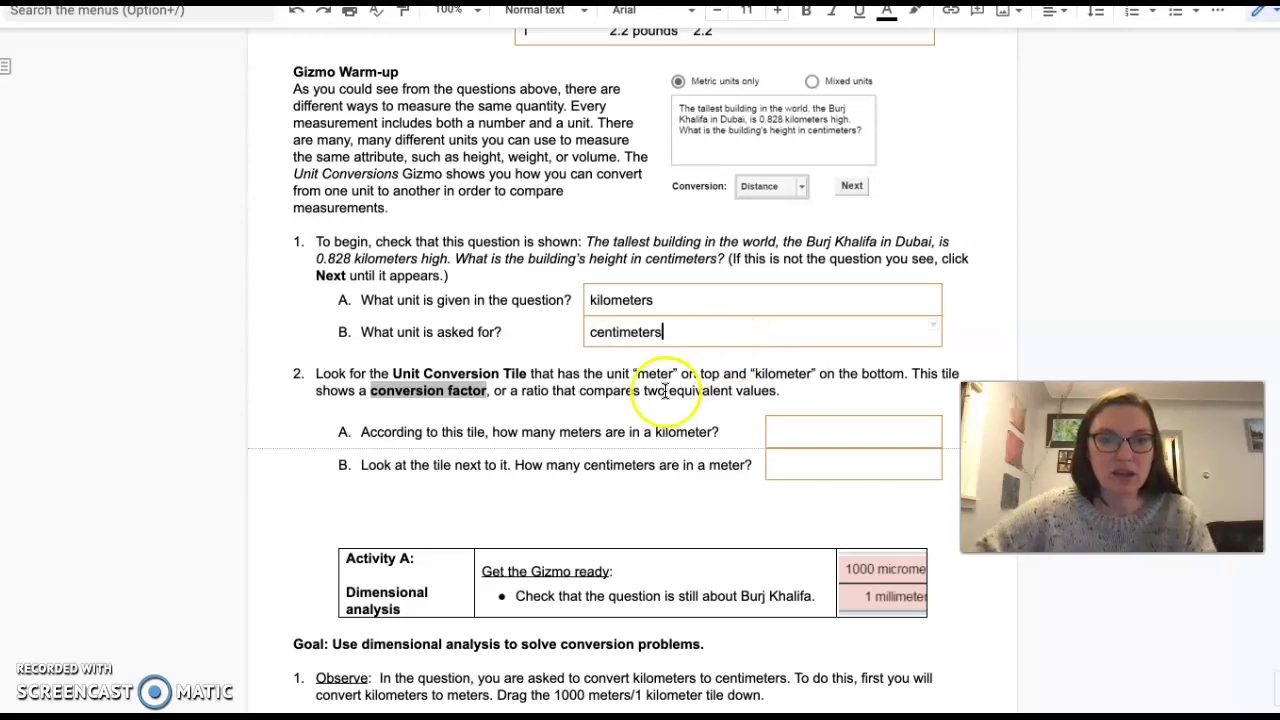
left_click(911, 486)
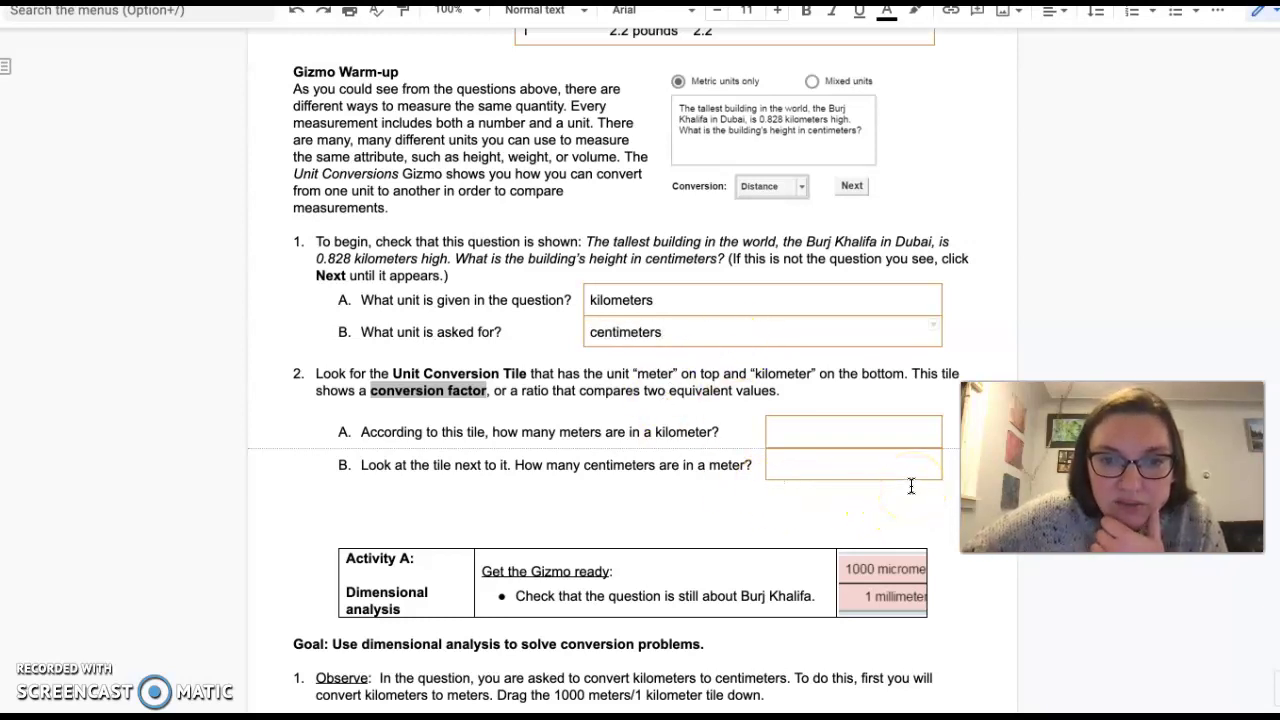
scroll(794, 391, "down", 2)
scroll(795, 392, "down", 1)
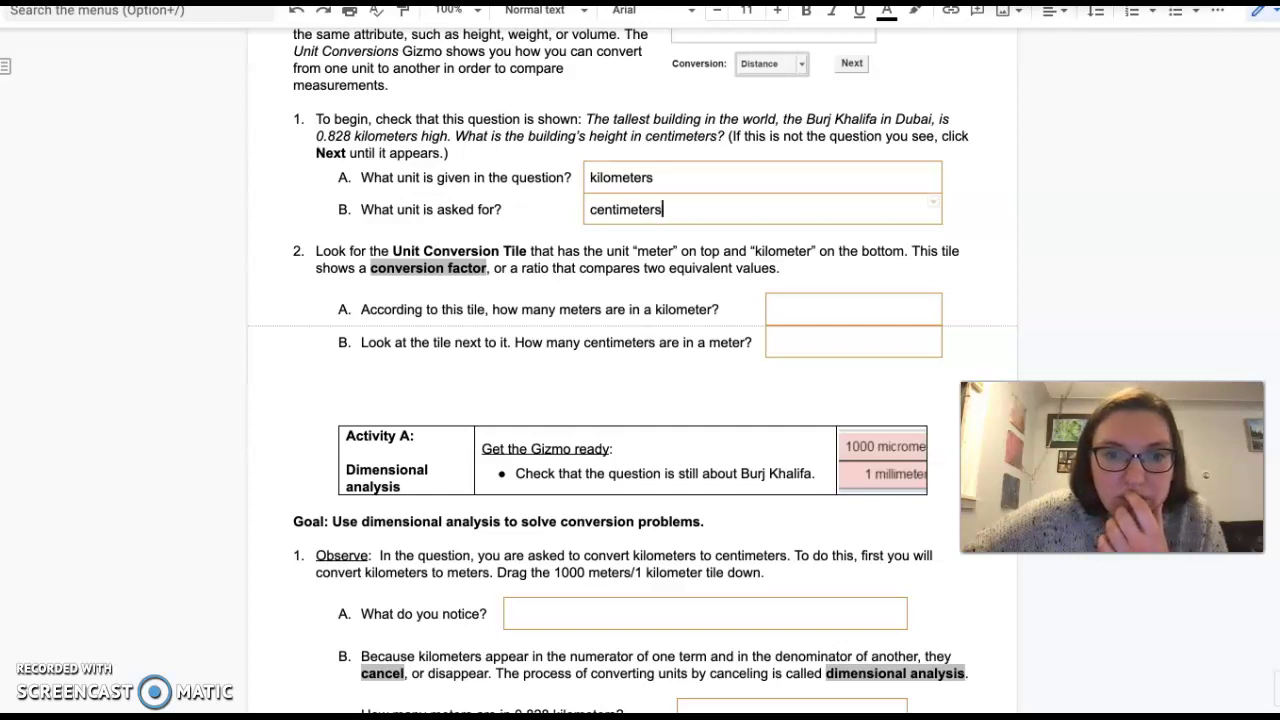
Place the 1000 meters / 1 kilometer tile beside 0.828 kilometers, showing 828 meters.
key("alt+Tab")
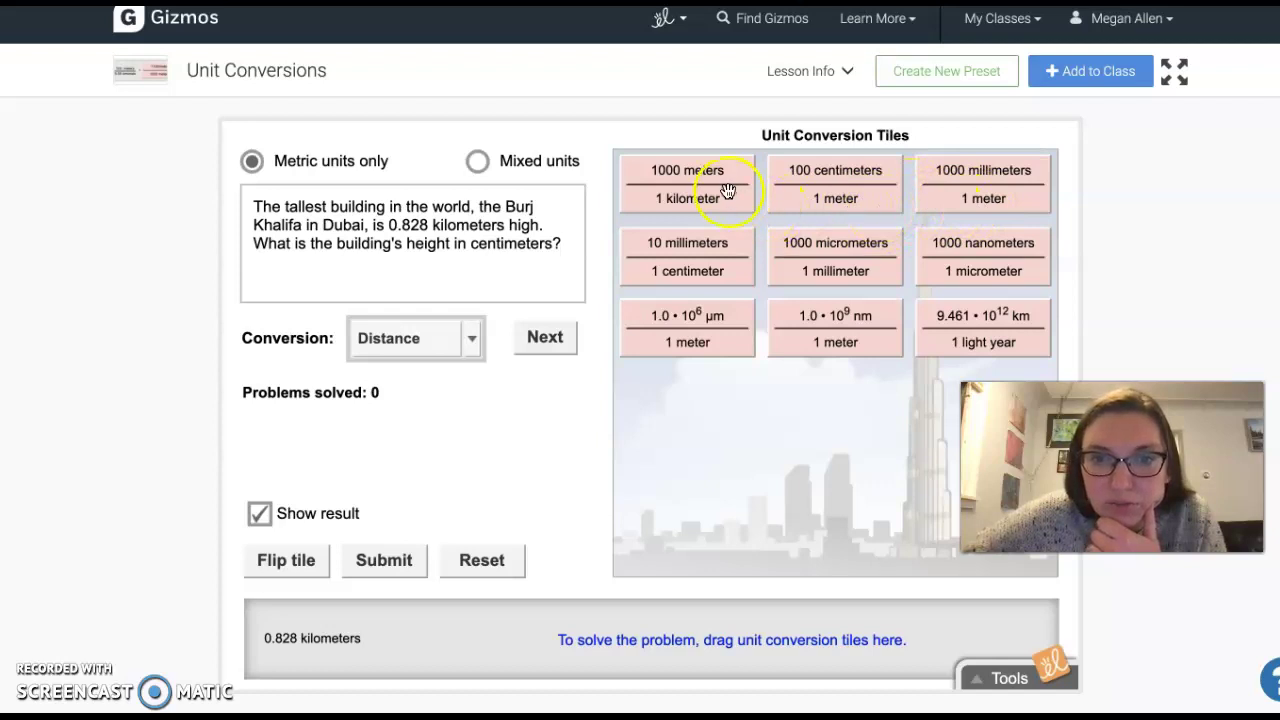
left_click_drag(727, 191, 533, 613)
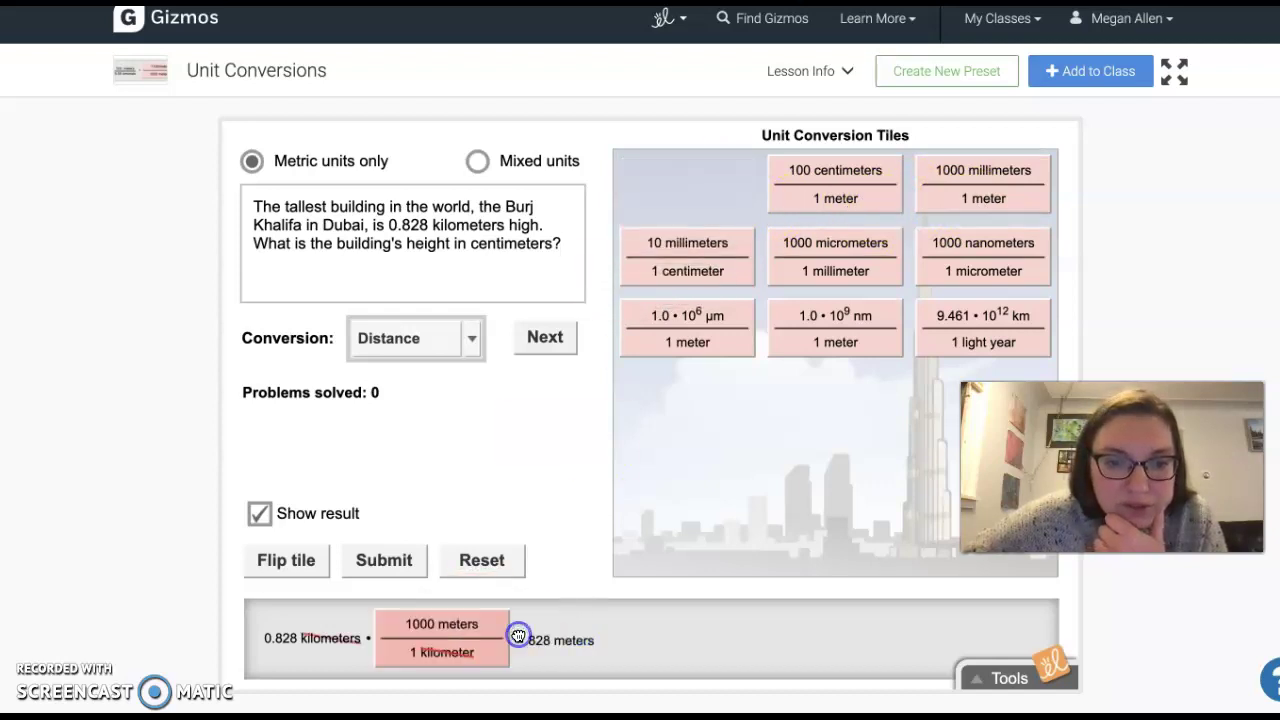
left_click(435, 640)
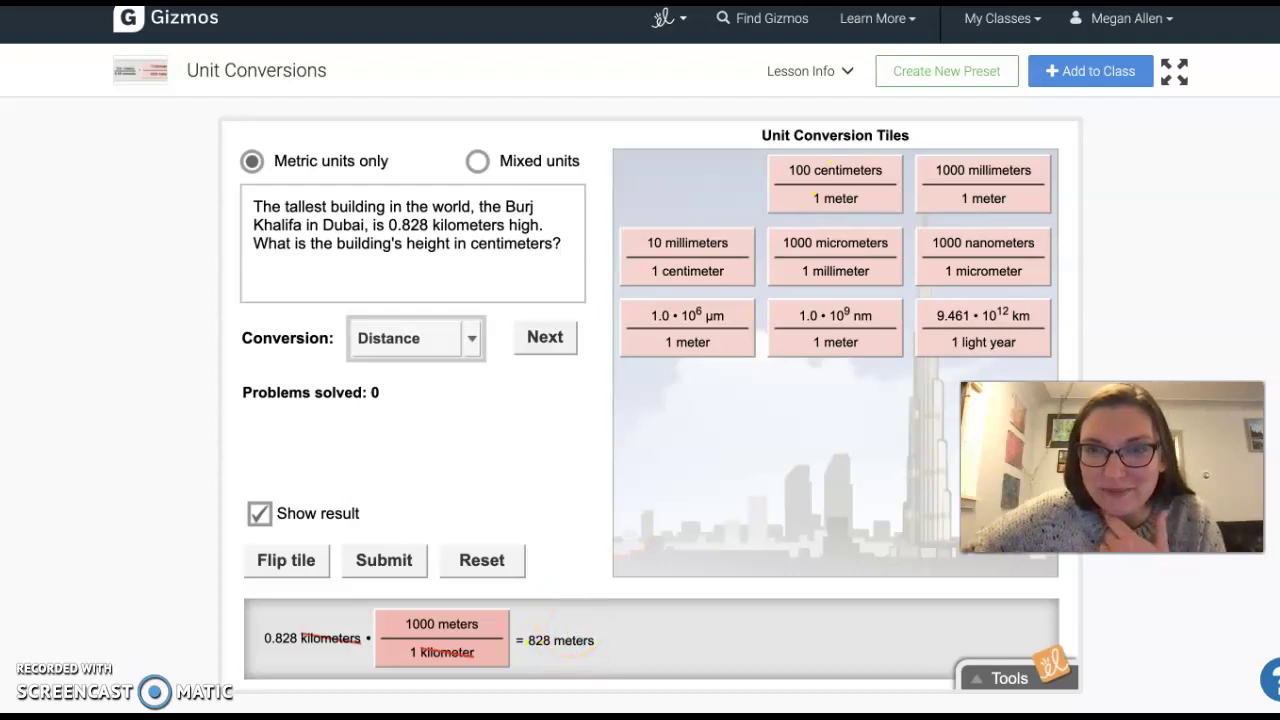
key("ctrl+Tab")
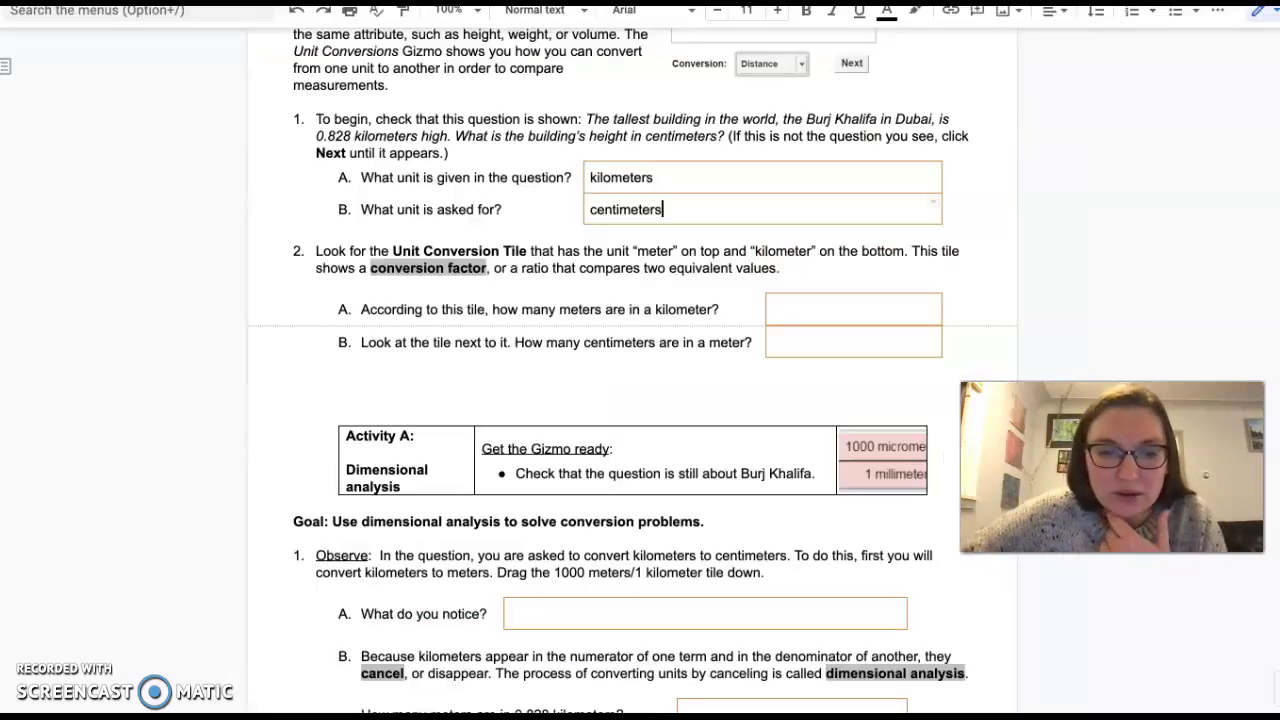
Fill Warm-up 2A with 1000 meters and 2B with 100 centimeters.
left_click(799, 303)
type("1000 meters")
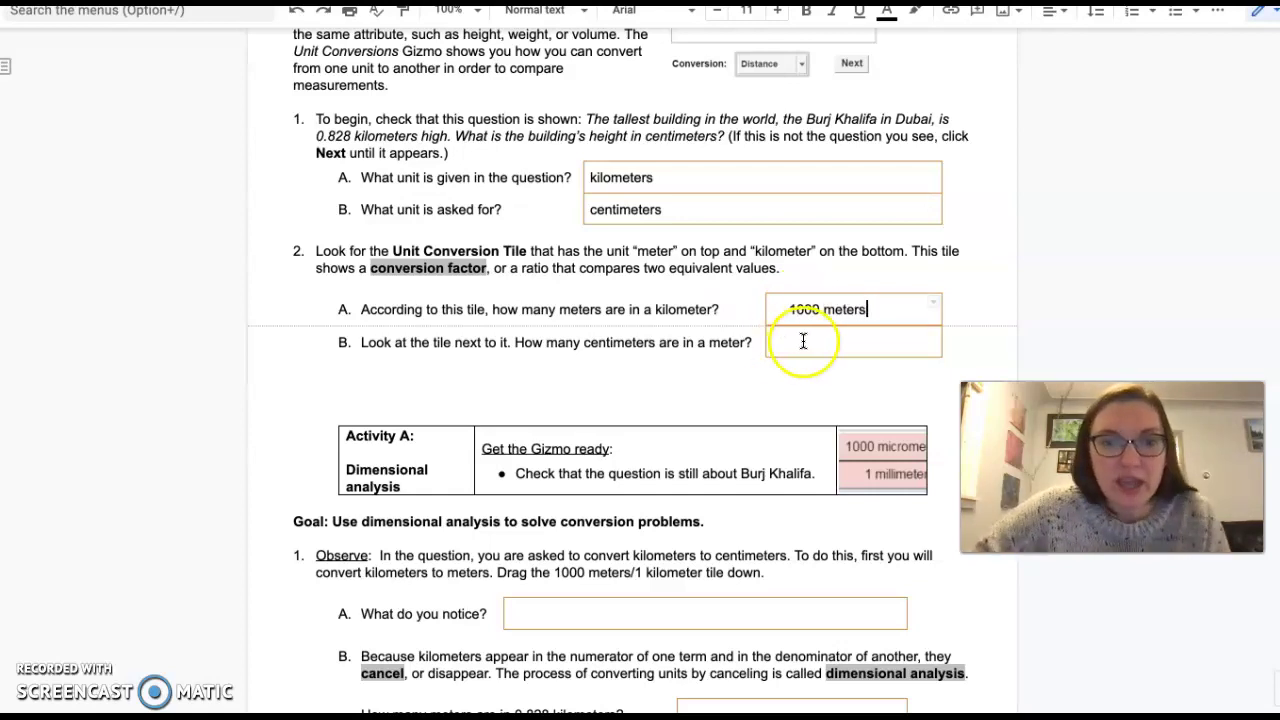
left_click(811, 346)
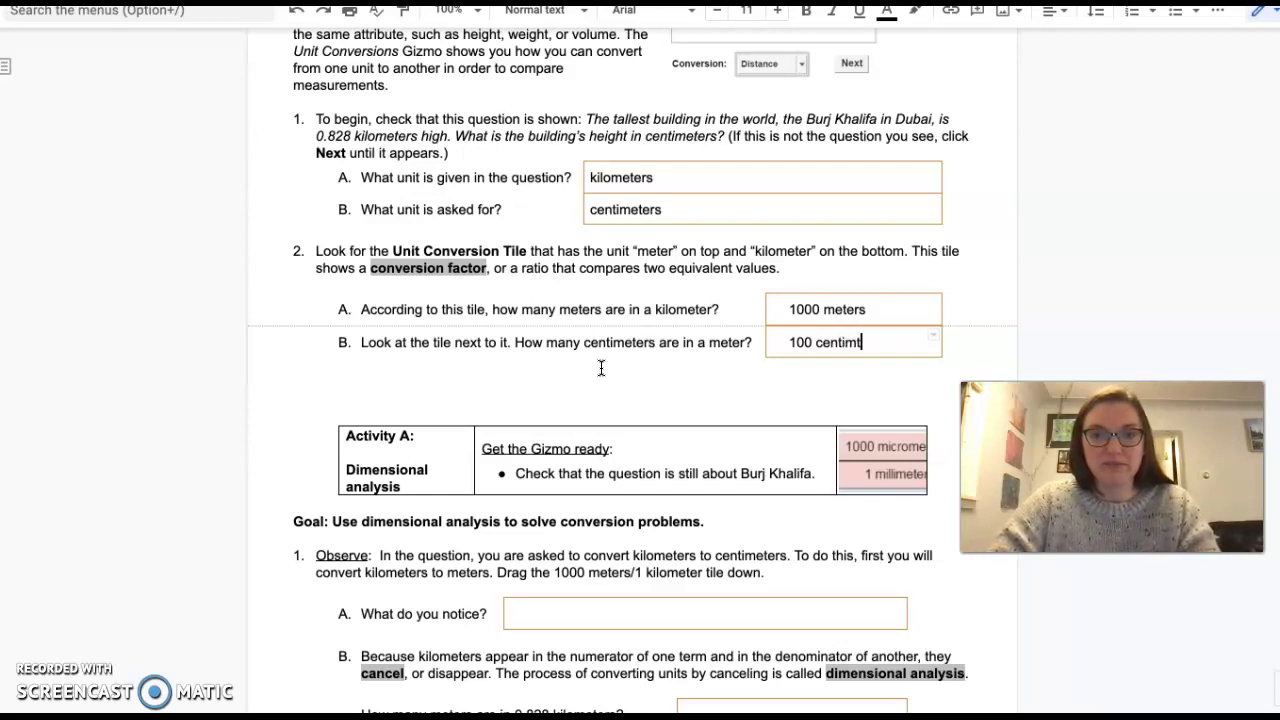
scroll(601, 368, "down", 5)
Answer 1A with 'Kilometers cancel out and meters remain' after checking the Gizmo.
scroll(612, 468, "down", 2)
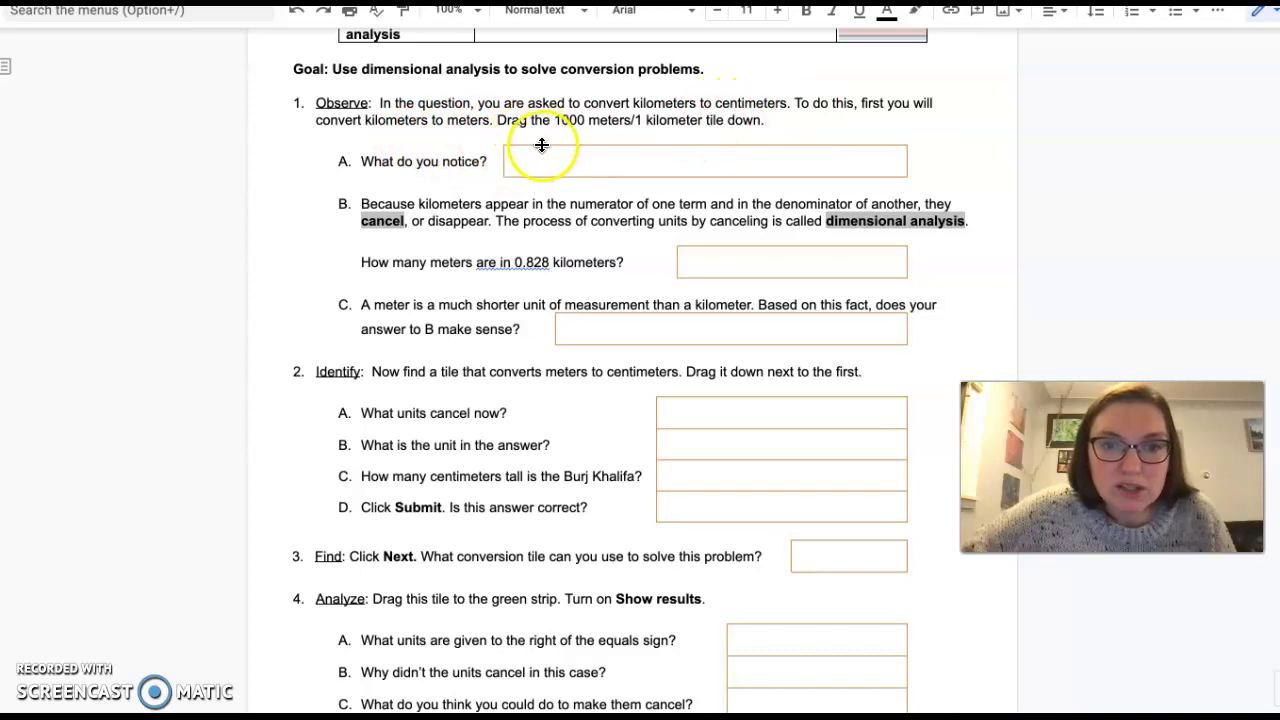
left_click(607, 157)
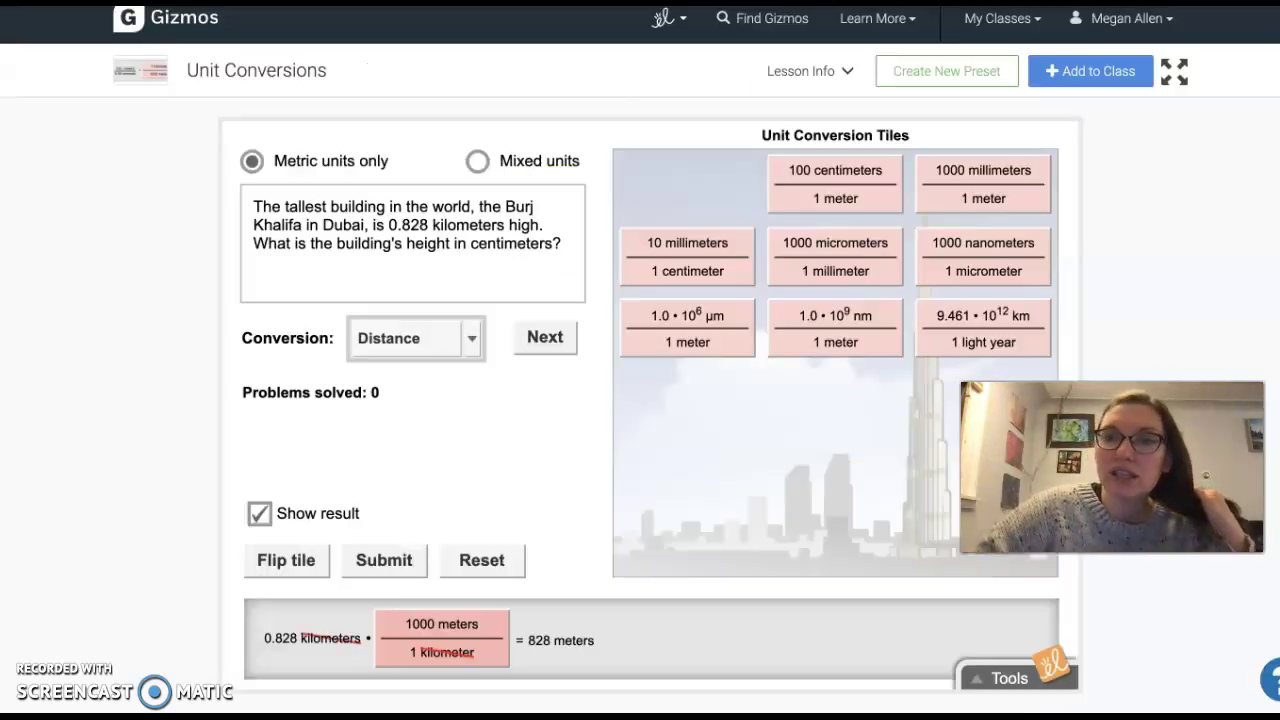
left_click(930, 2)
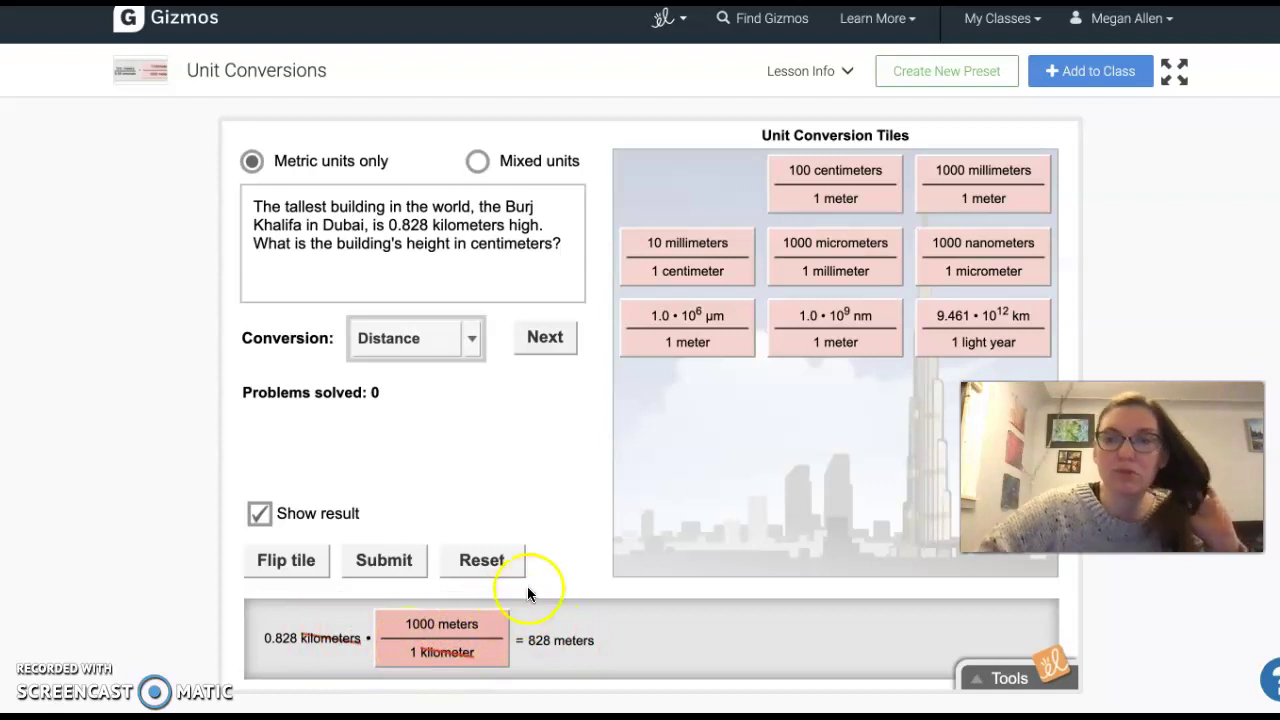
key("ctrl+Tab")
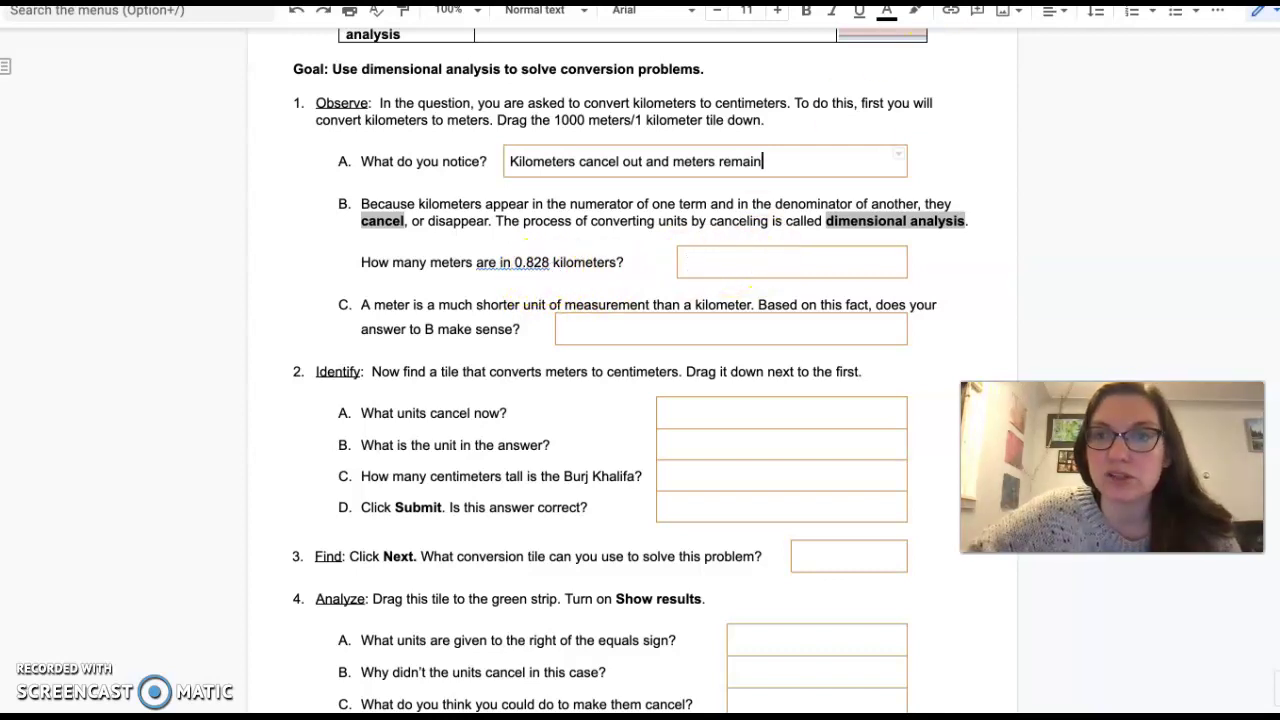
key("ctrl+Tab")
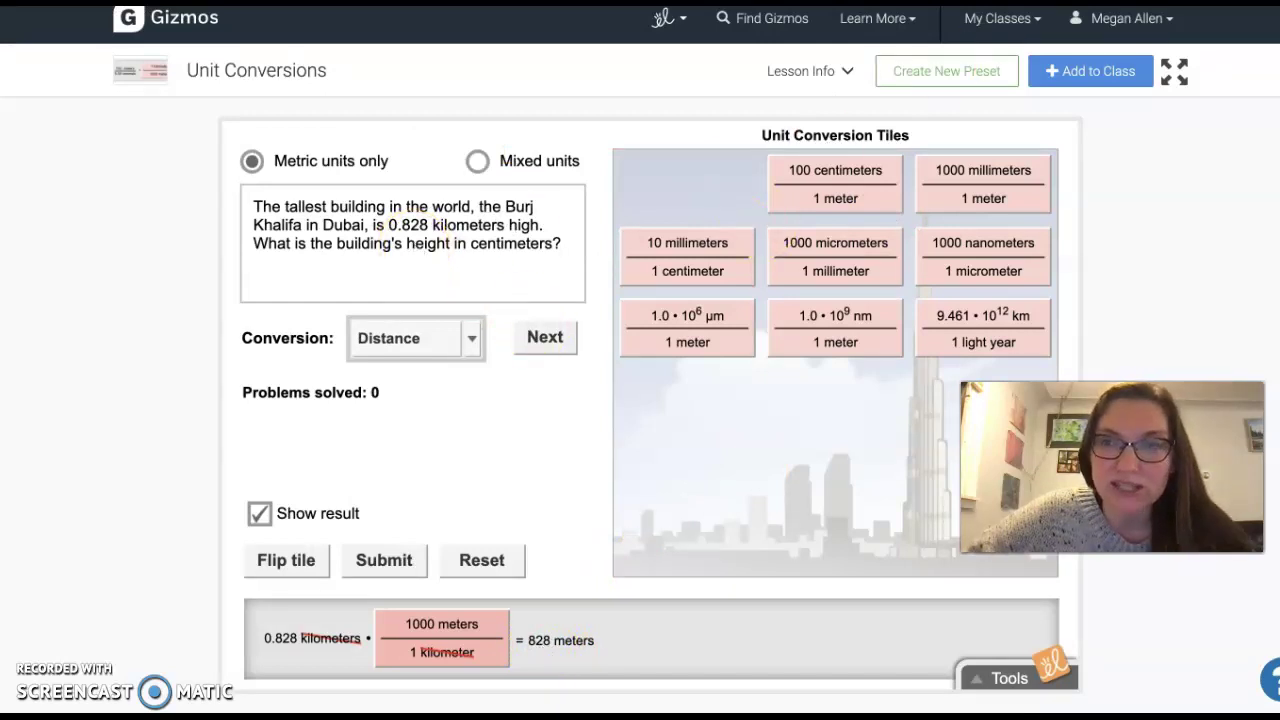
Answer question 1B with '828 meters' and question 1C with 'Yes'.
key("ctrl+shift+Tab")
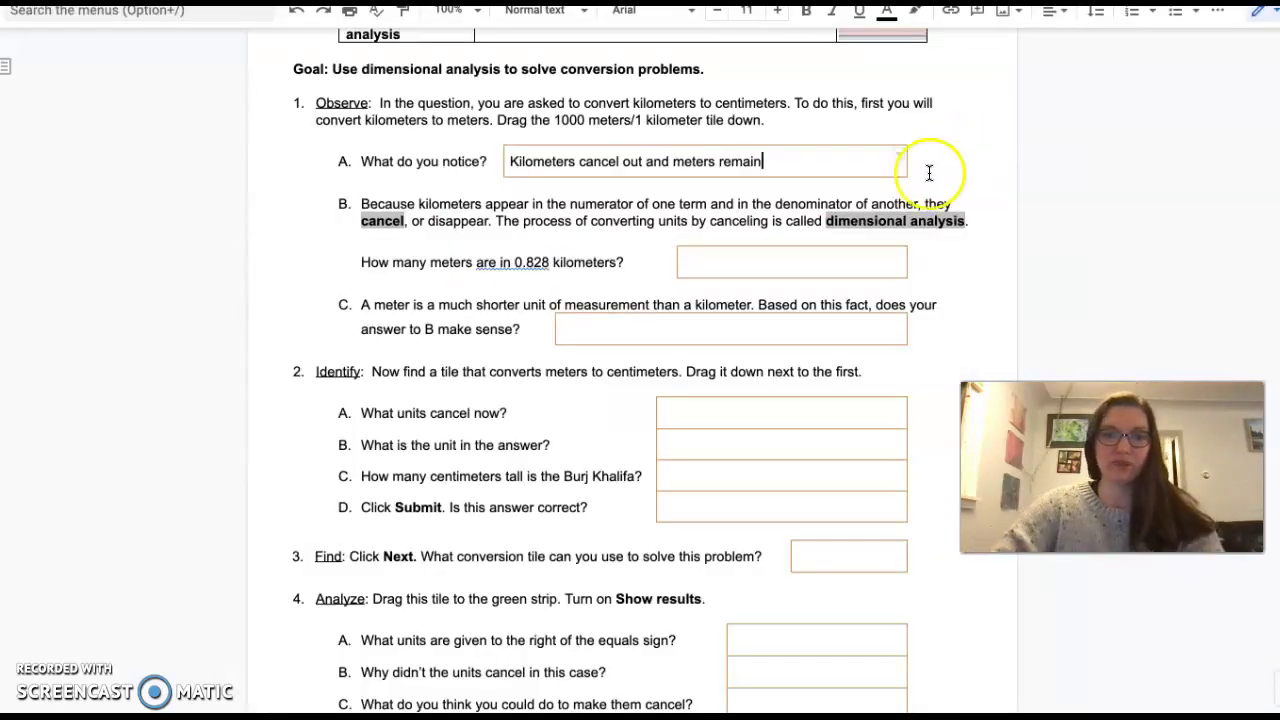
left_click(763, 263)
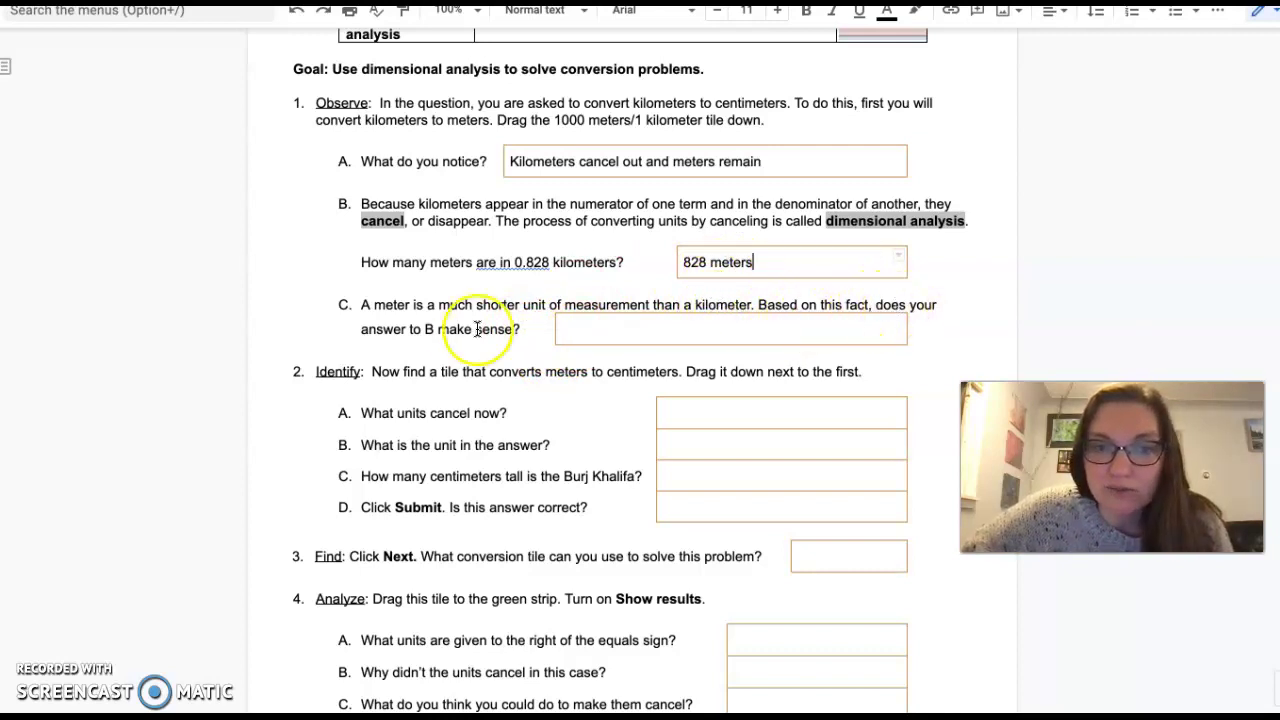
left_click(608, 330)
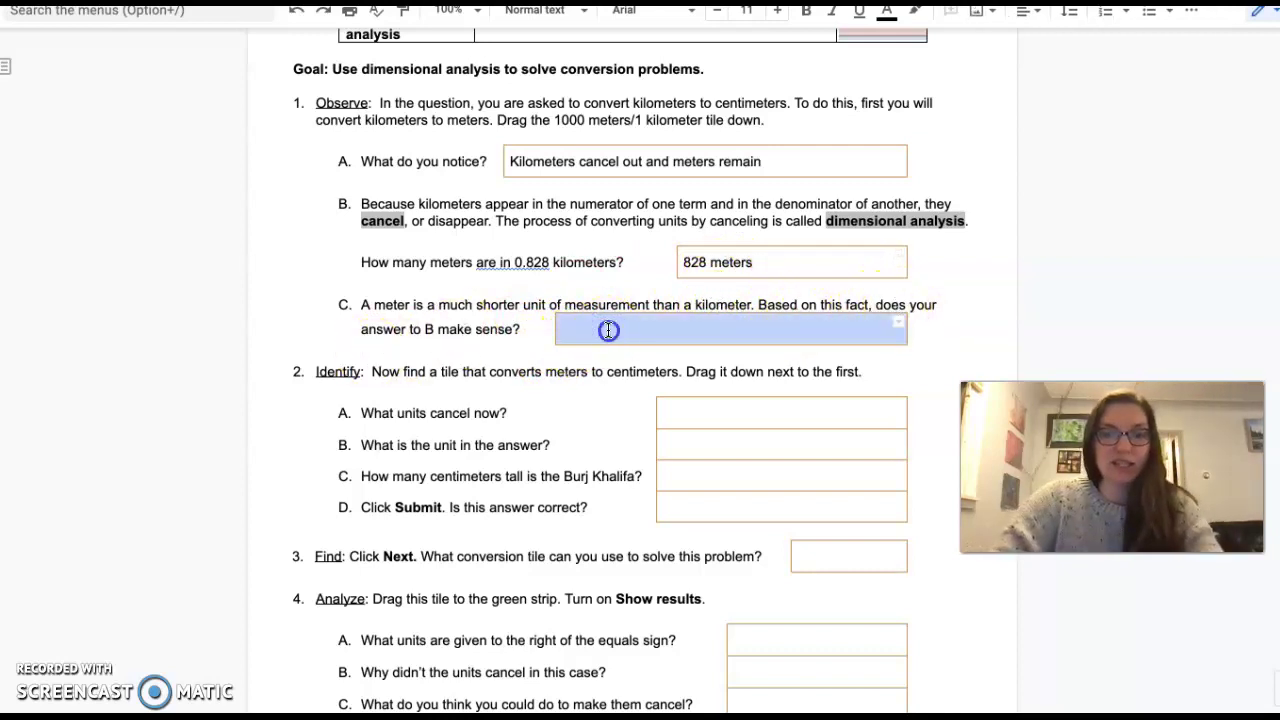
type("S")
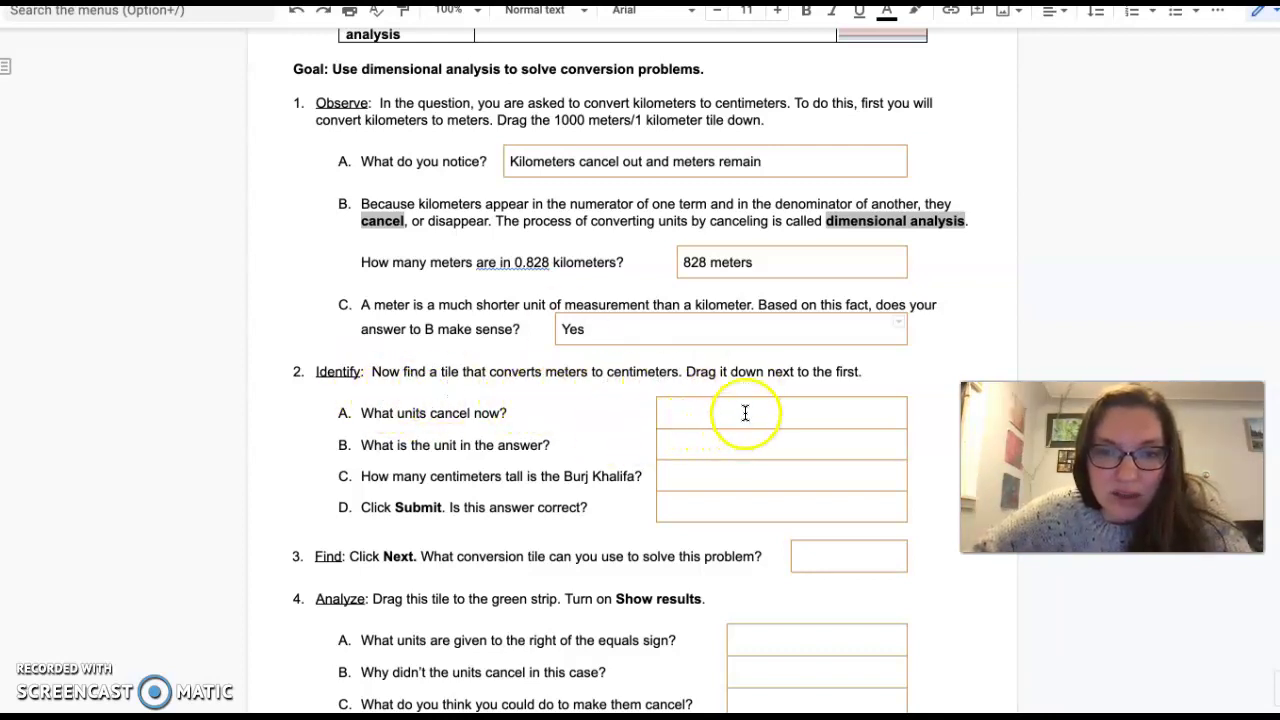
scroll(745, 413, "down", 5)
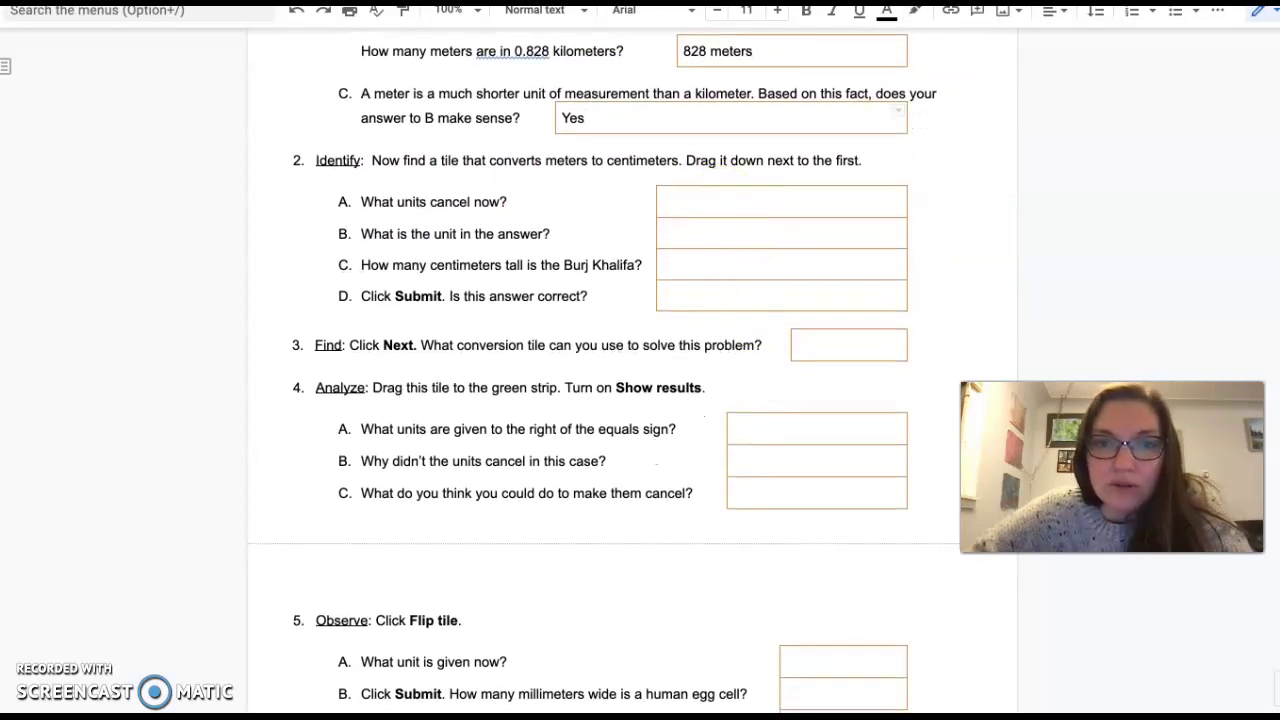
Chain the 100 centimeters/1 meter tile after 1000 meters/1 kilometer to reach 82,800 centimeters.
key("ctrl+Tab")
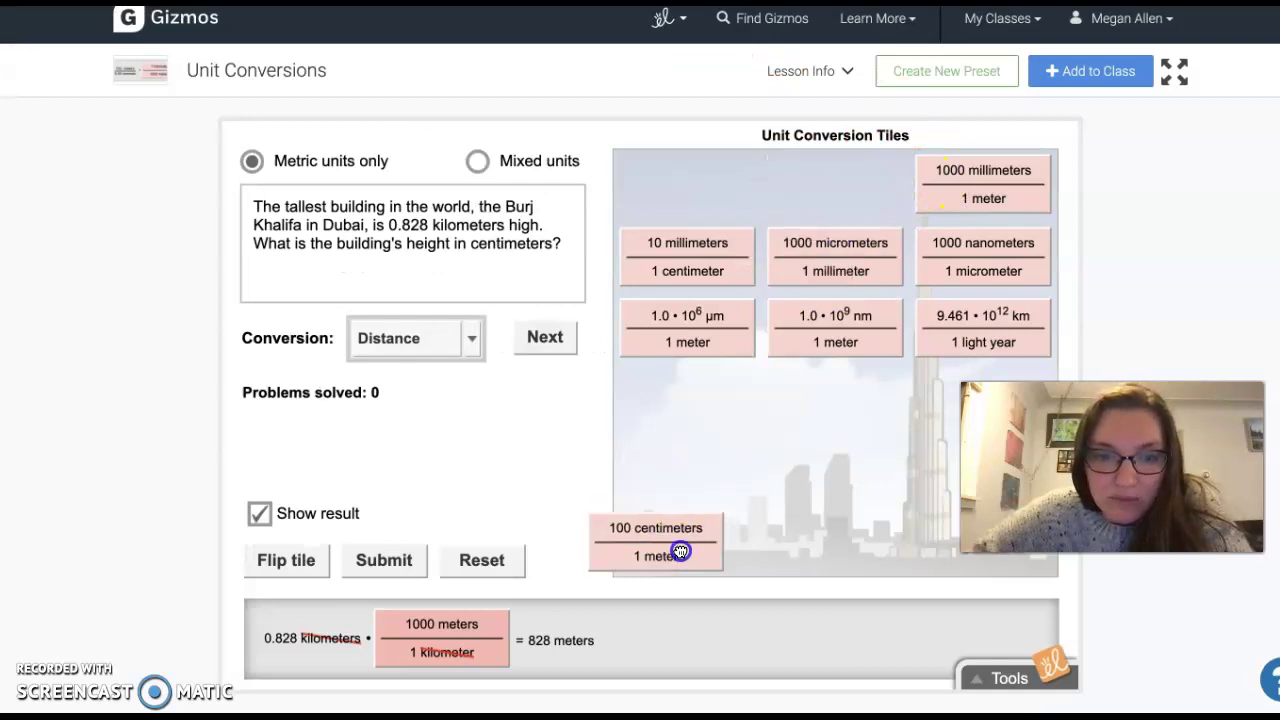
left_click_drag(675, 564, 598, 640)
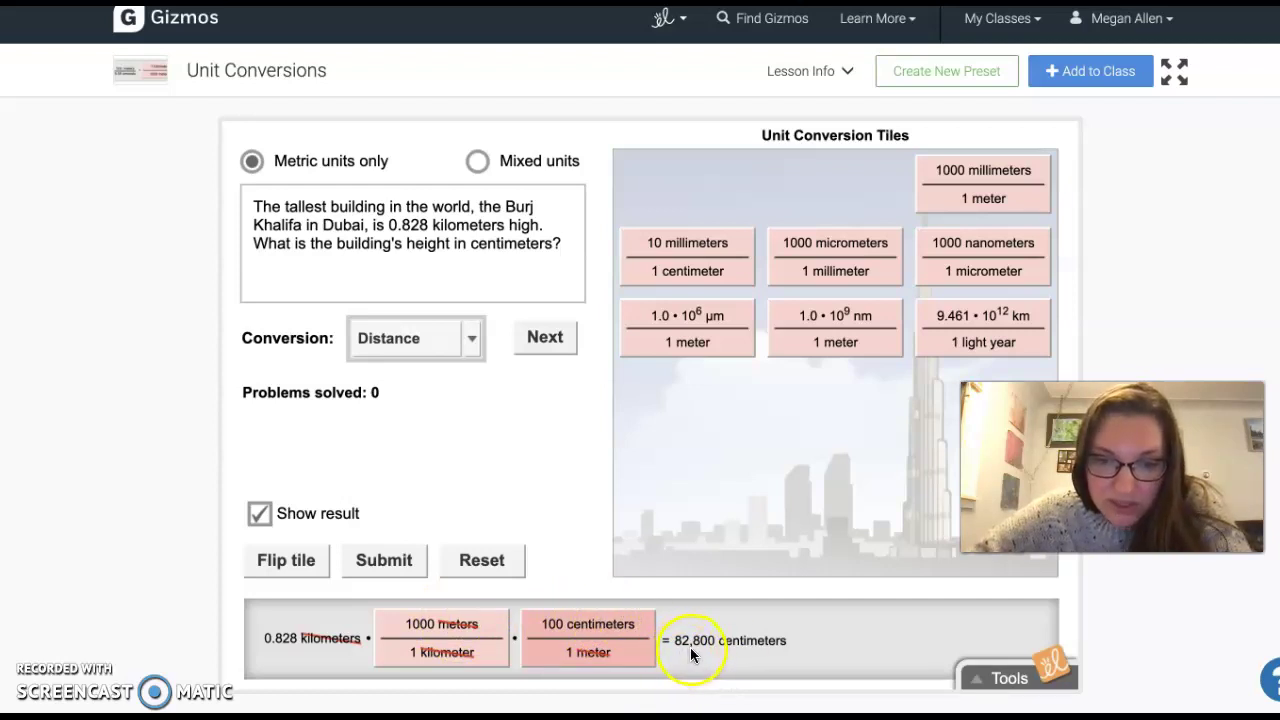
Enter meters in box 2A, centimeters in 2B and '82,800 centimeters' in 2C.
key("ctrl+Tab")
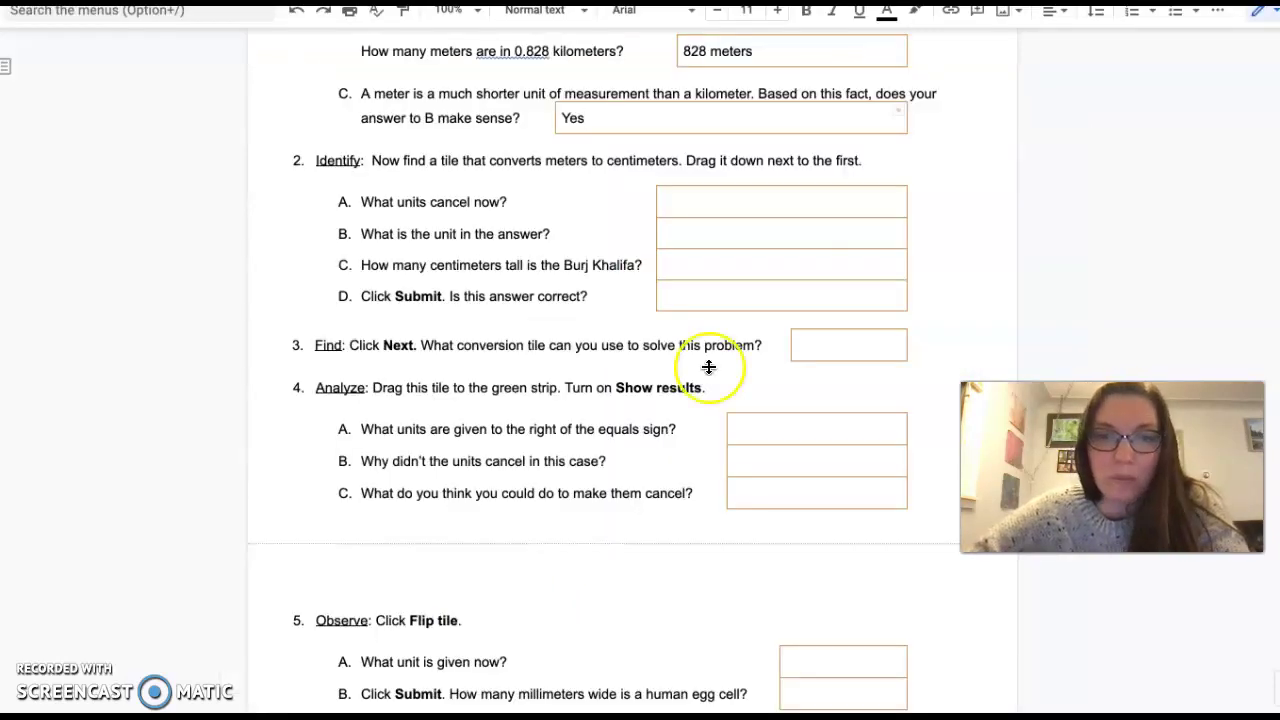
left_click(727, 206)
type("meters")
left_click(718, 223)
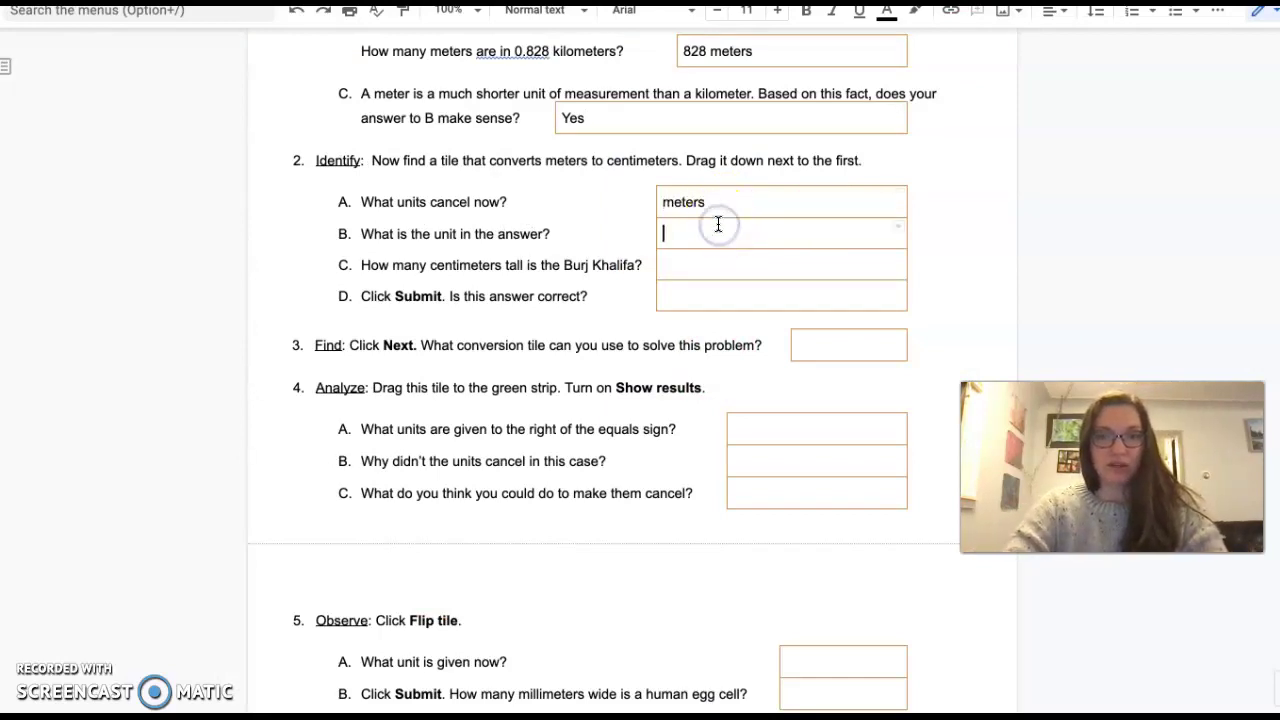
type("centimeters")
left_click(712, 263)
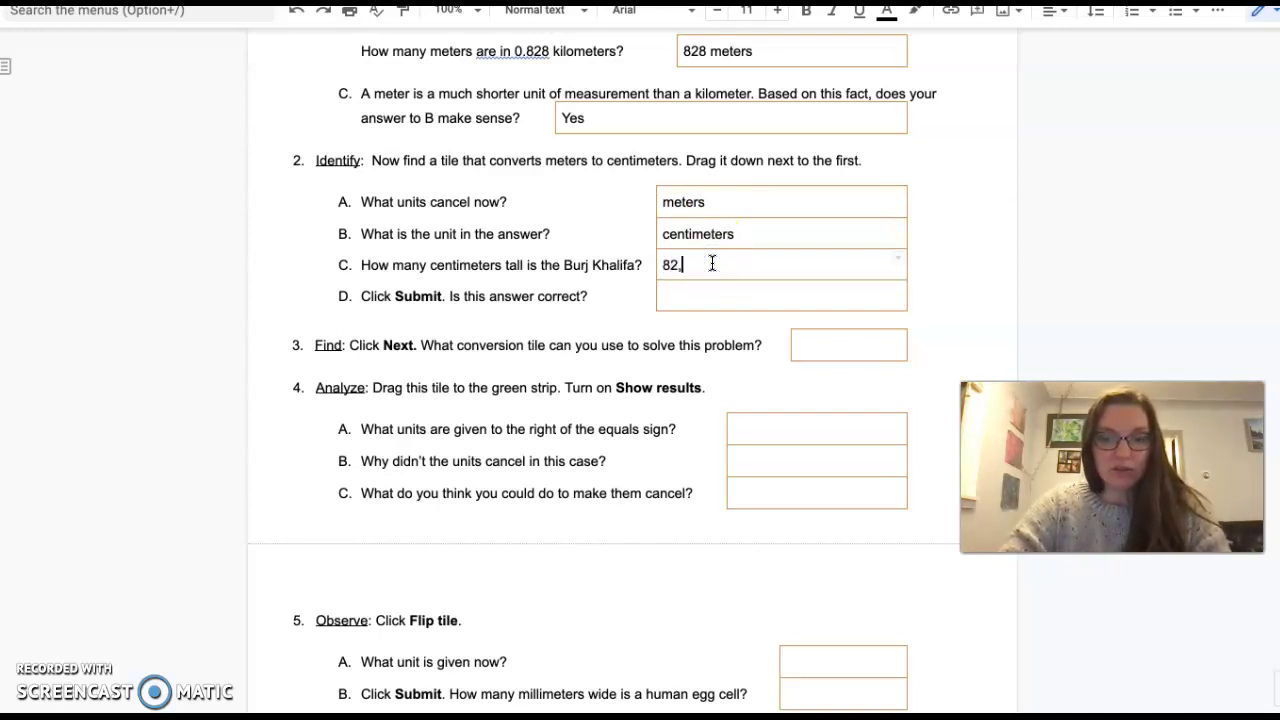
type("82,800 centimeters")
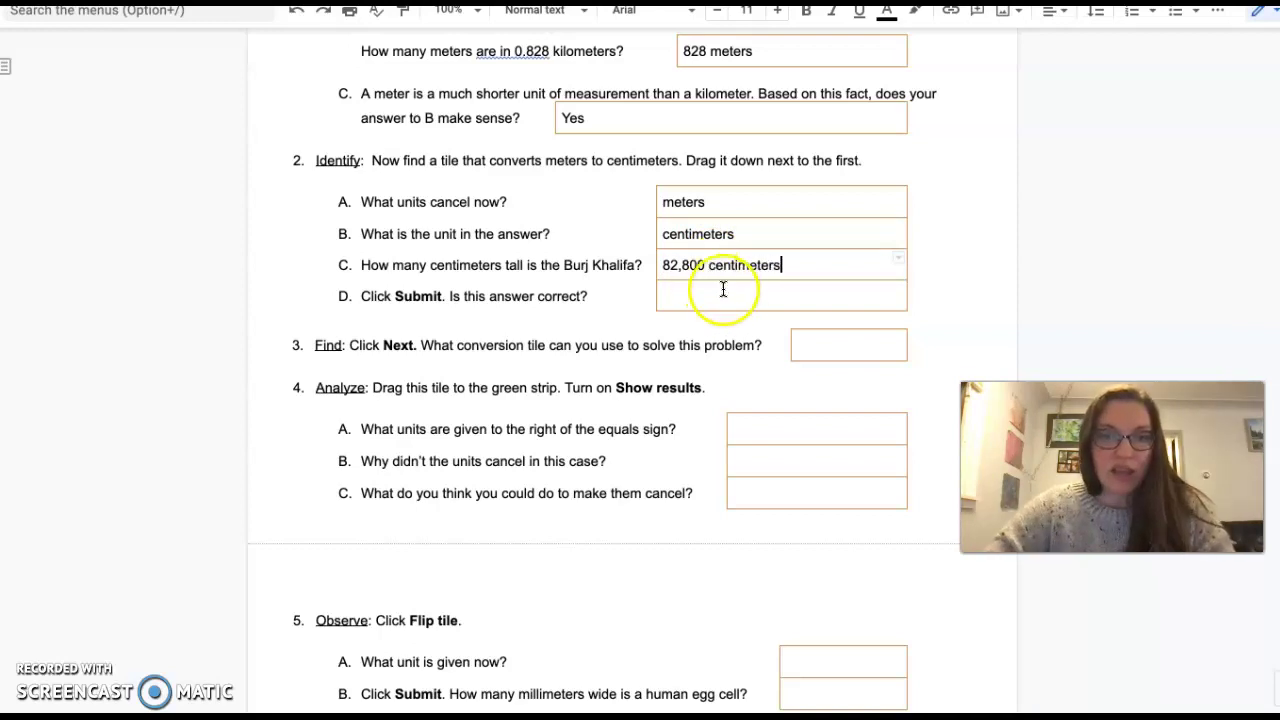
Submit the Burj Khalifa conversion for a Correct! check and record Yes for 2D.
left_click(740, 291)
key("alt+Tab")
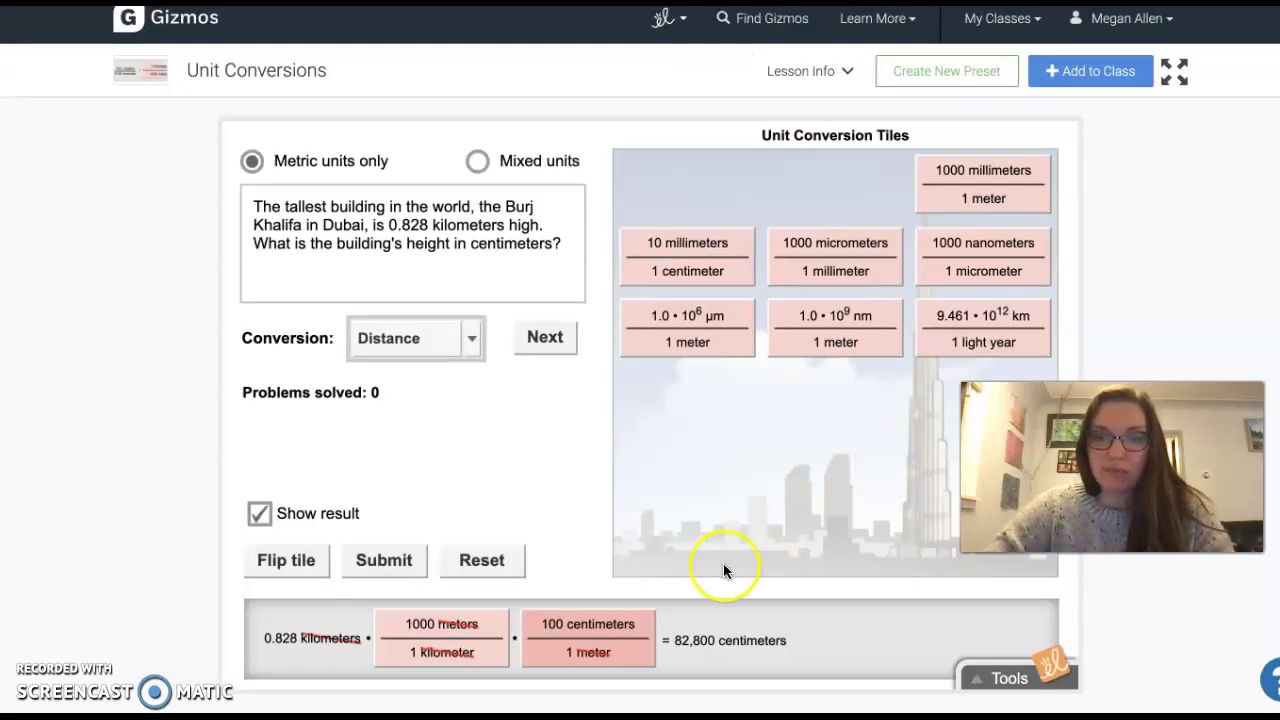
left_click(384, 562)
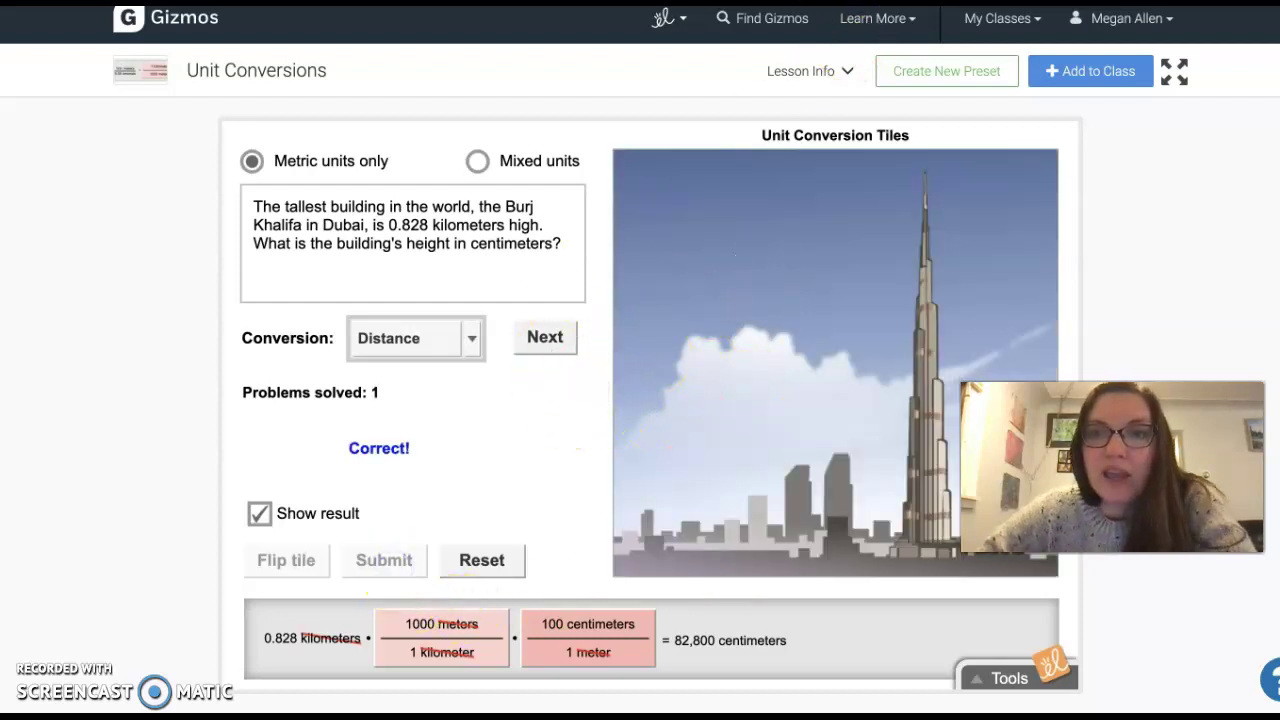
key("alt+Tab")
key("alt+Tab")
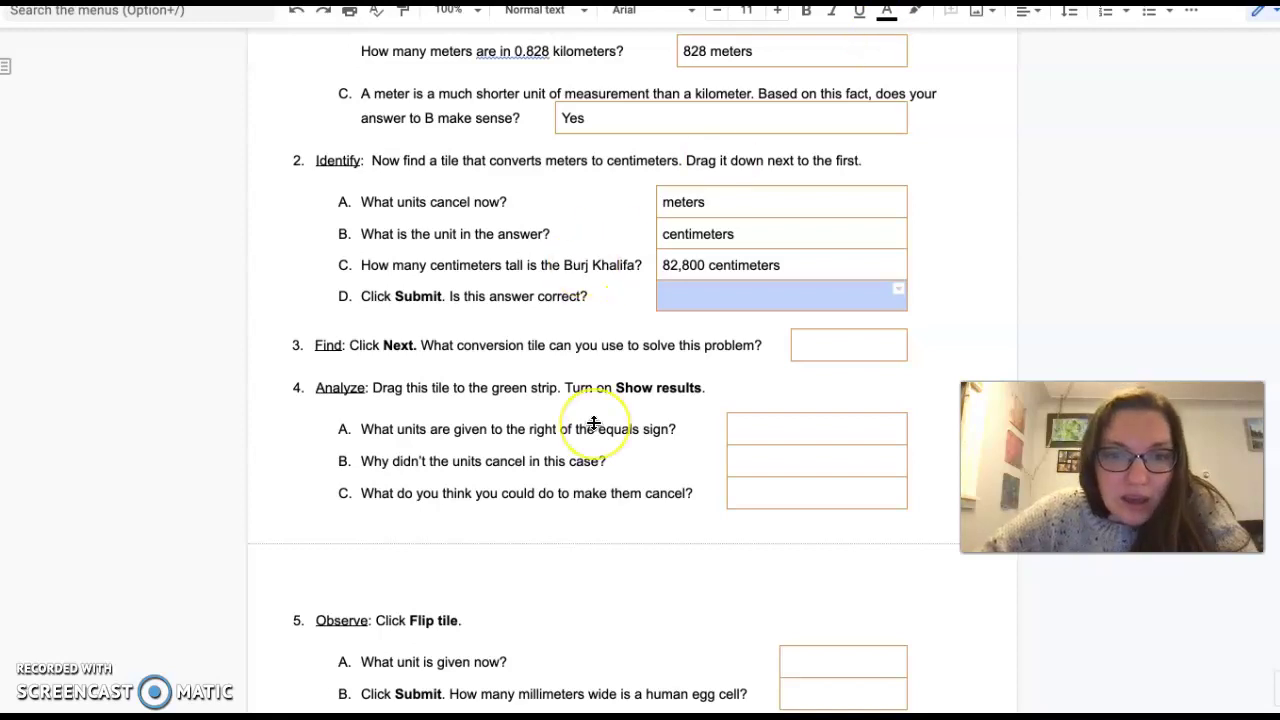
type("Yes")
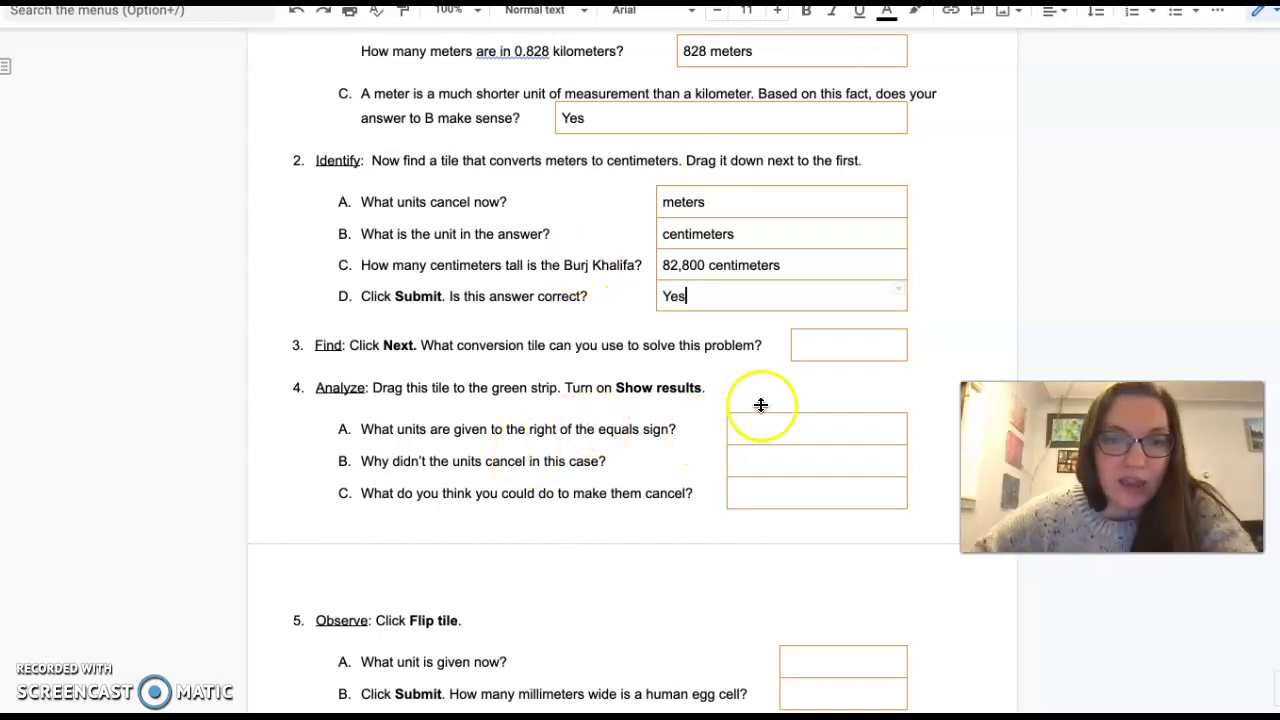
Load the next problem: converting the egg cell's 121 micrometers to millimeters.
left_click(849, 343)
key("alt+Tab")
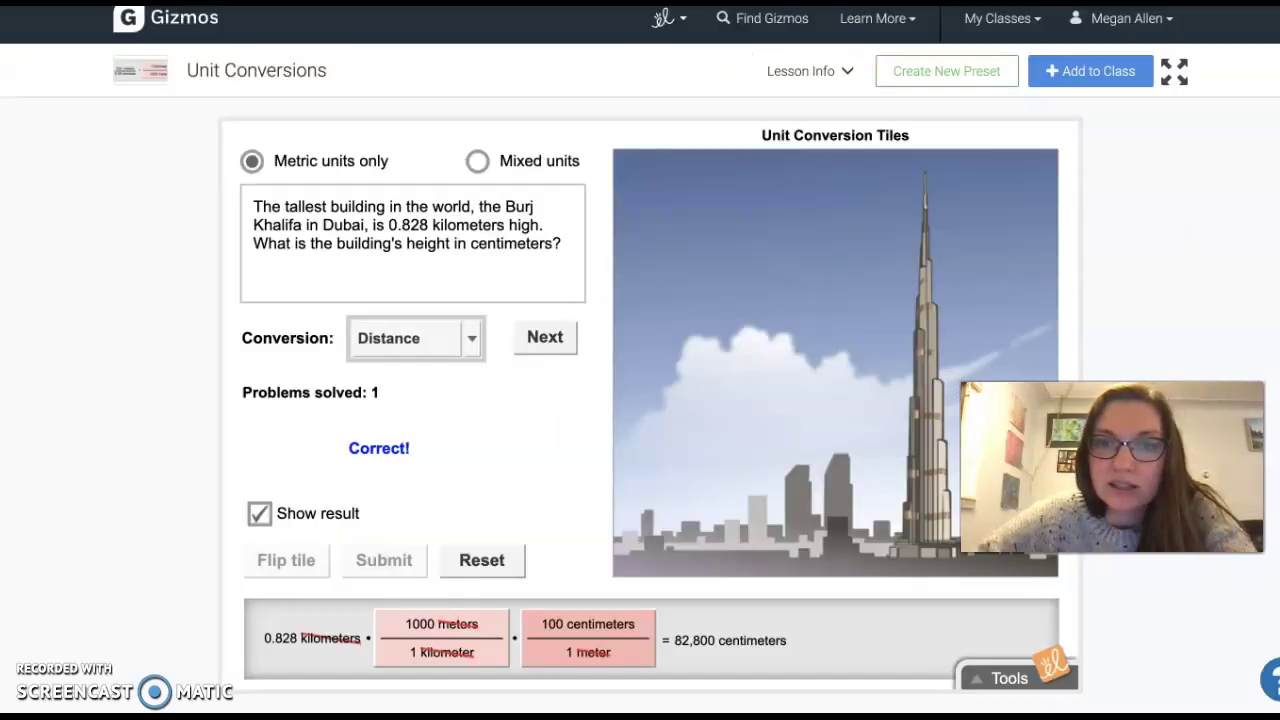
left_click(545, 330)
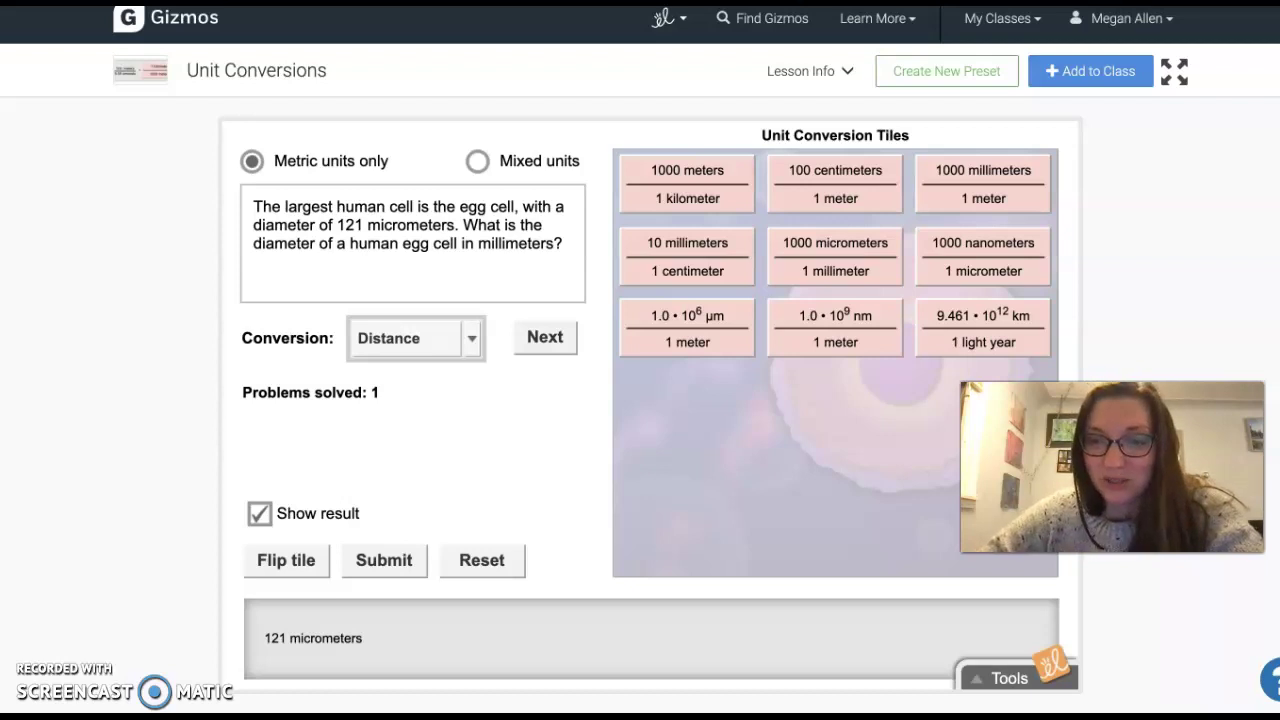
Place the 1000 micrometers/1 millimeter tile beside 121 micrometers and flip it, giving 0.121 millimeters.
key("ctrl+Tab")
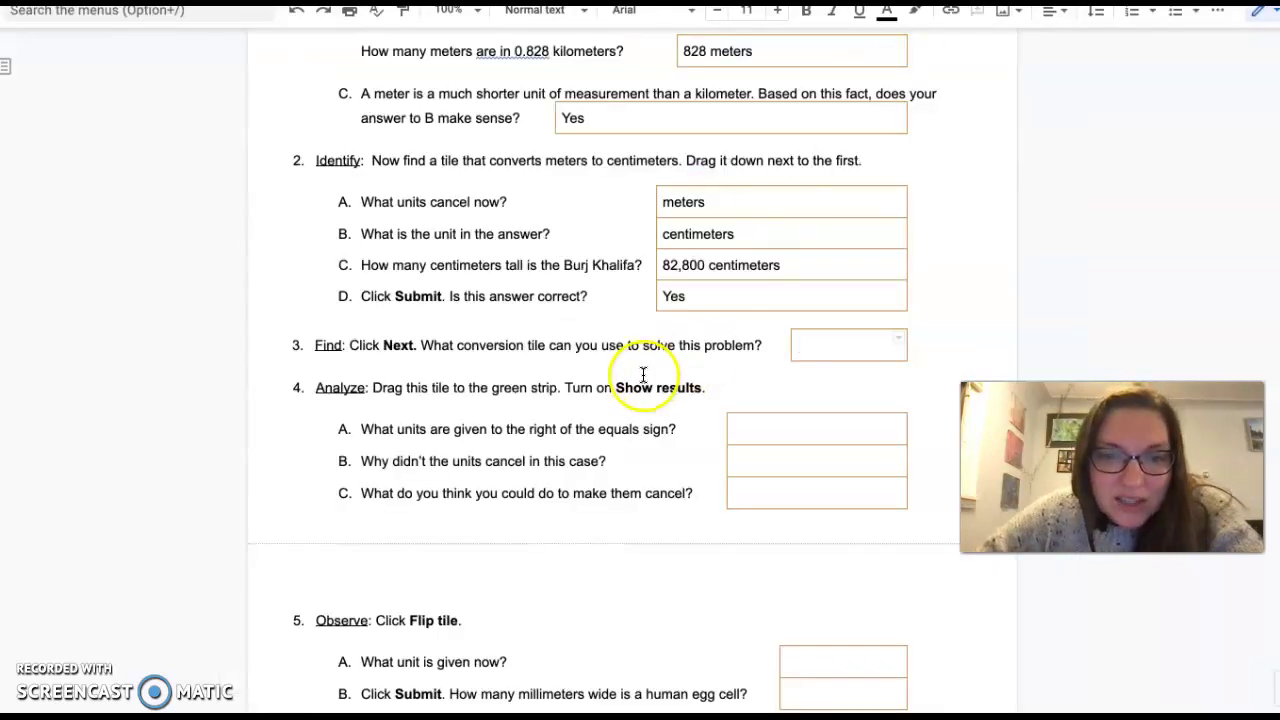
left_click(862, 345)
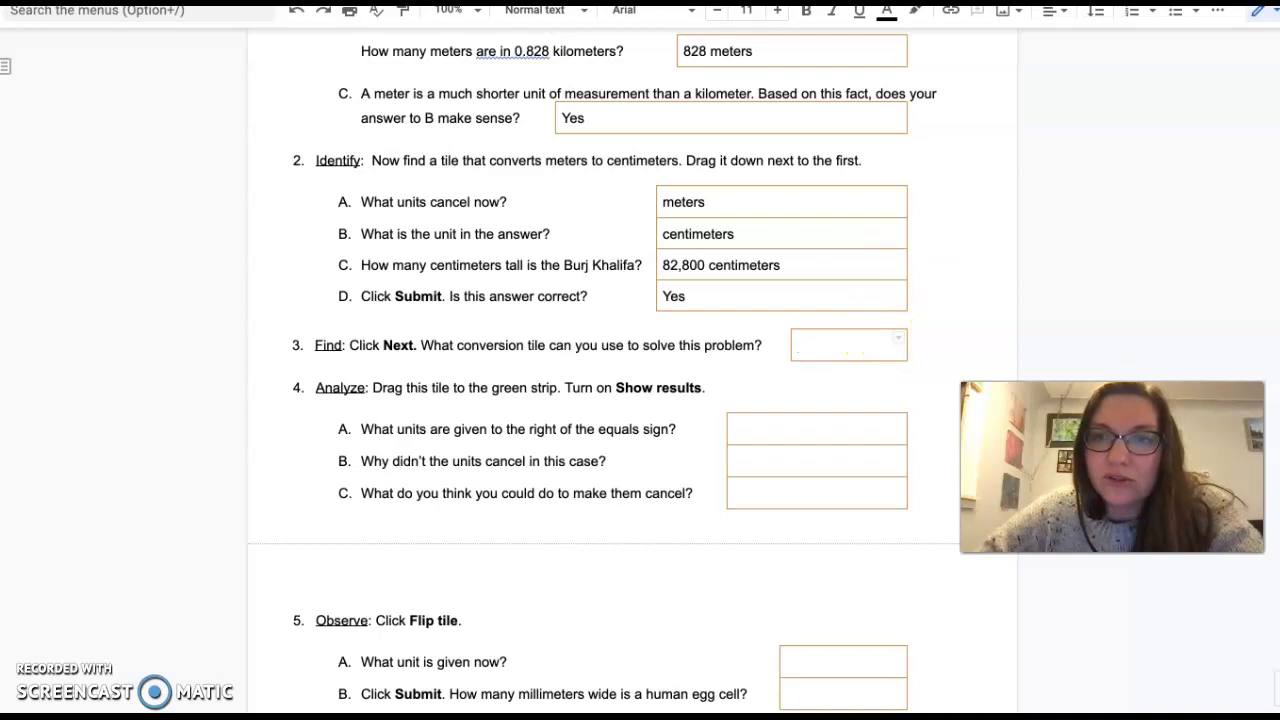
key("ctrl+Tab")
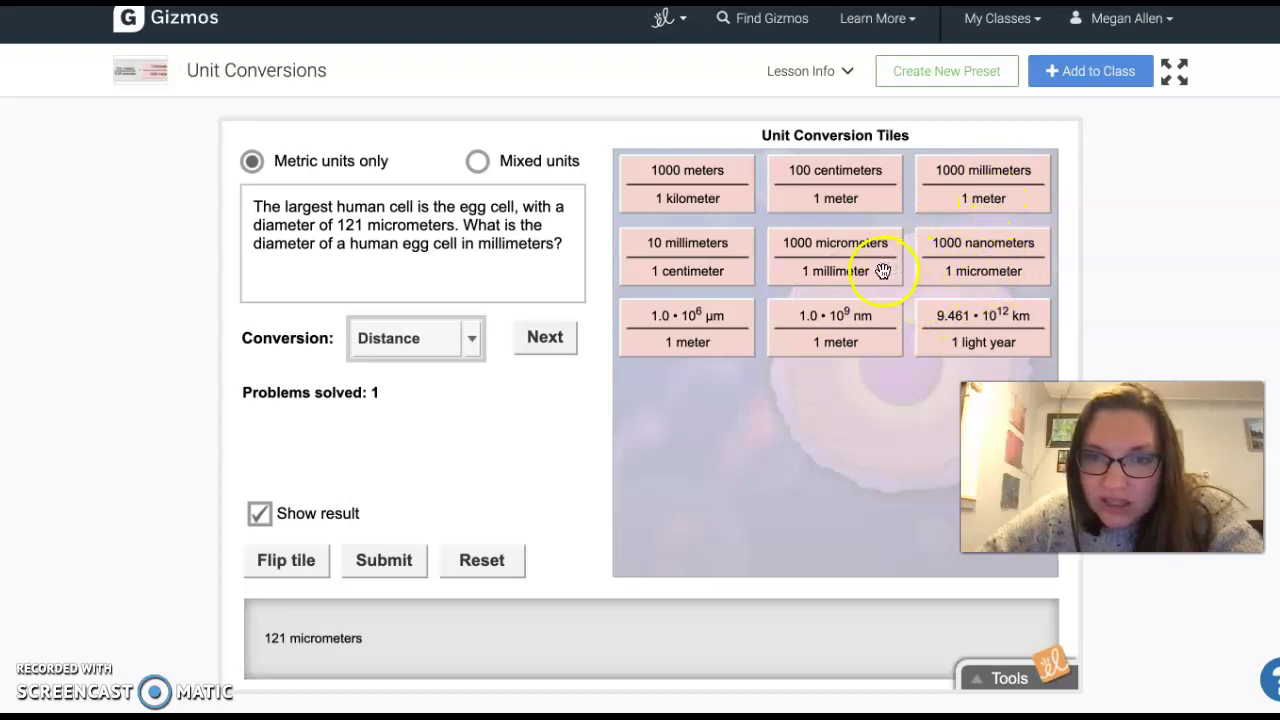
mouse_move(958, 256)
left_mouse_down()
mouse_move(831, 323)
mouse_move(400, 629)
mouse_move(604, 538)
mouse_move(962, 272)
left_mouse_up()
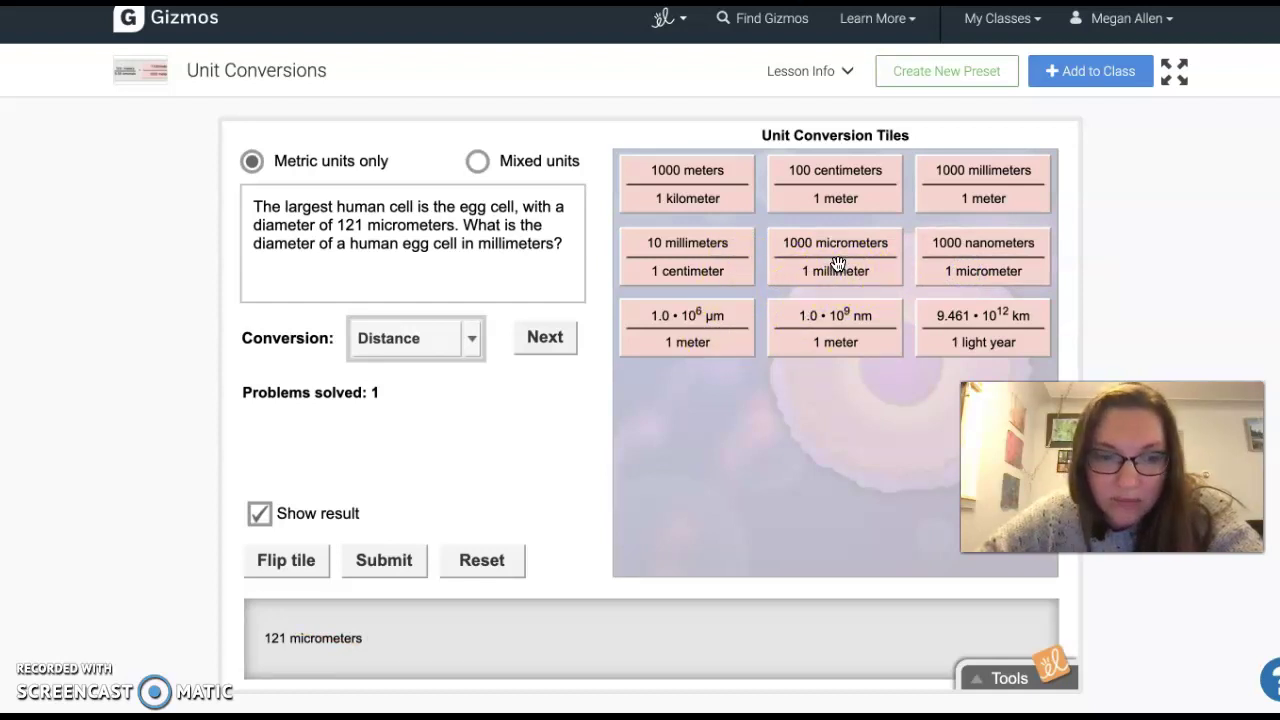
left_click_drag(837, 263, 840, 309)
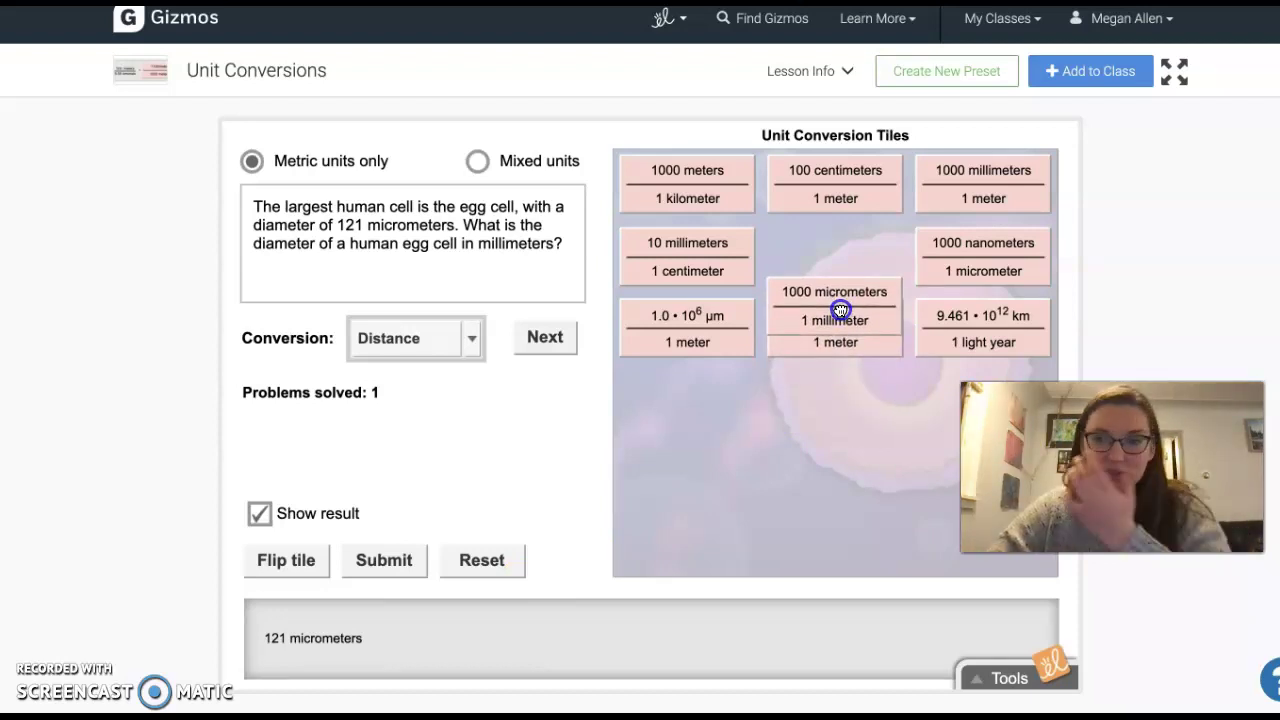
left_click_drag(840, 310, 456, 640)
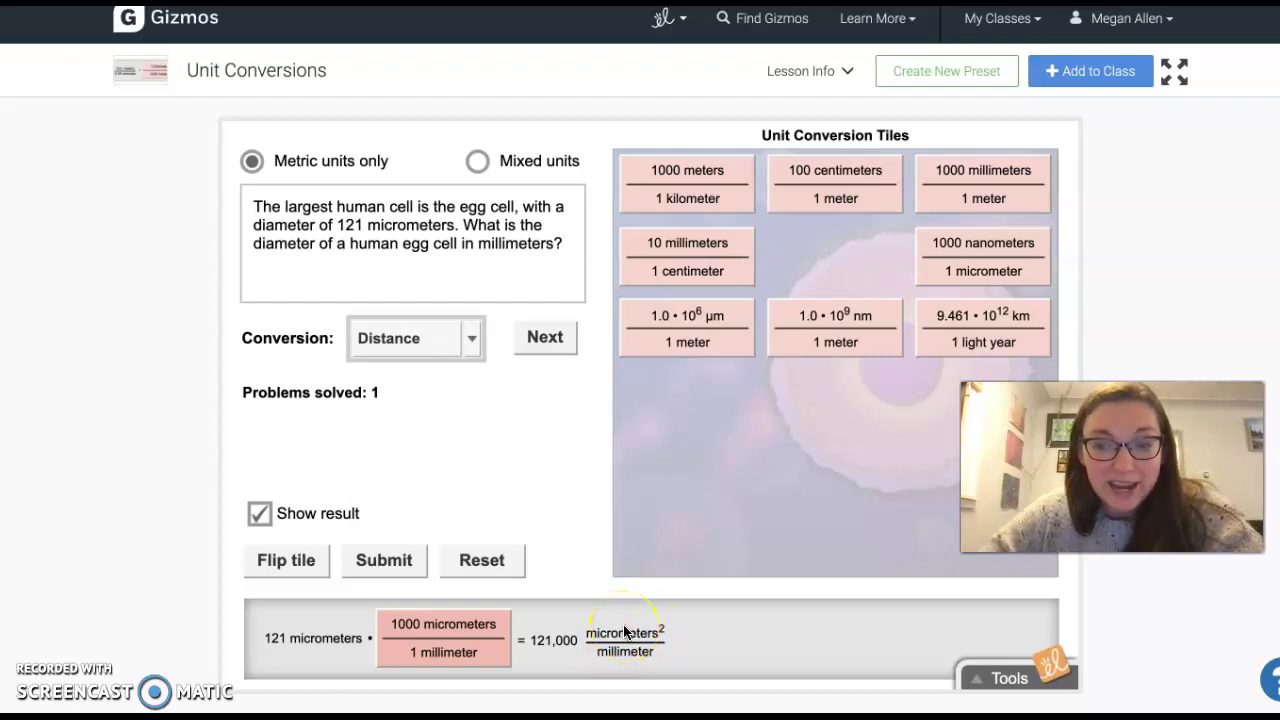
left_click(310, 569)
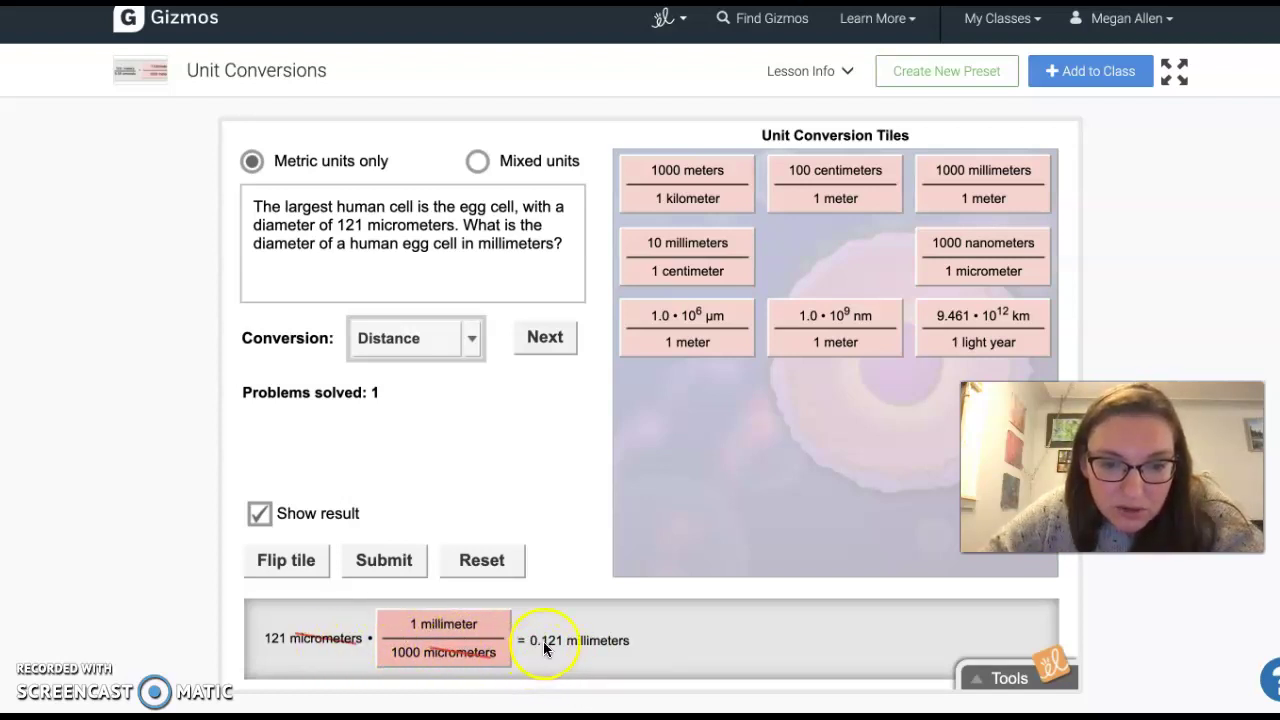
left_click(1100, 5)
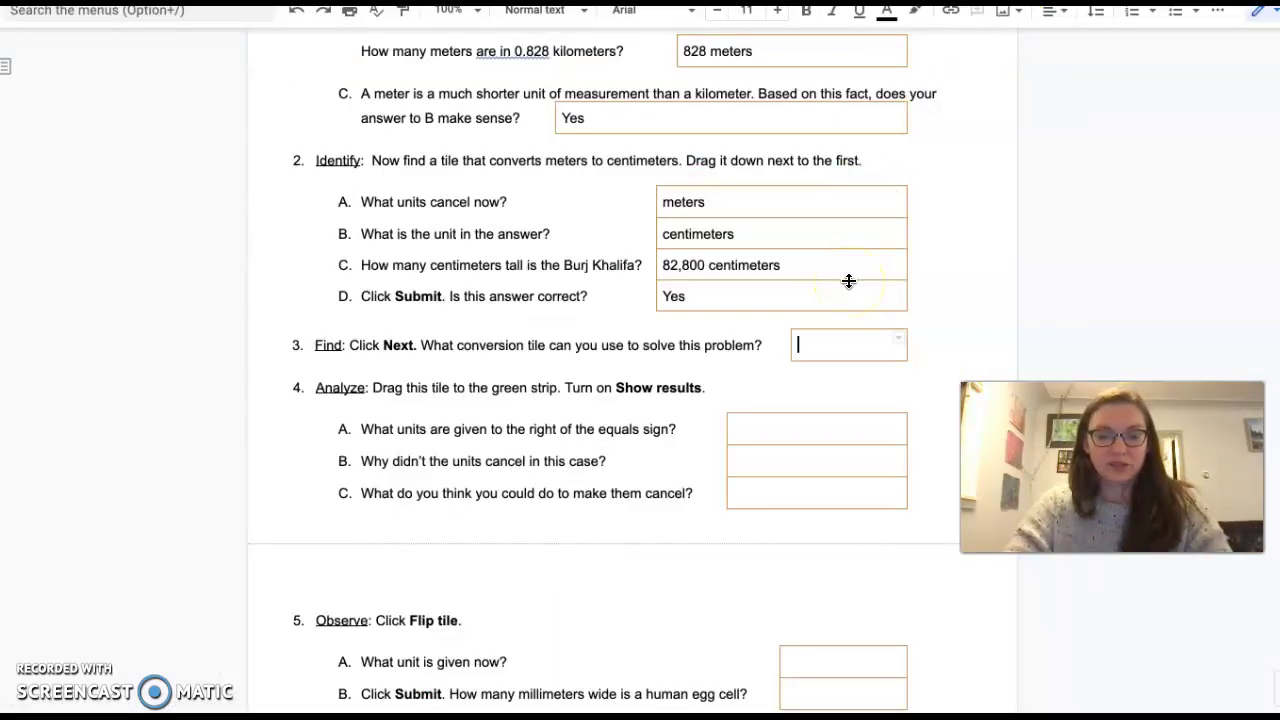
Enter '1 mm/1000 micrometers' as question 3's conversion tile answer.
left_click(1150, 5)
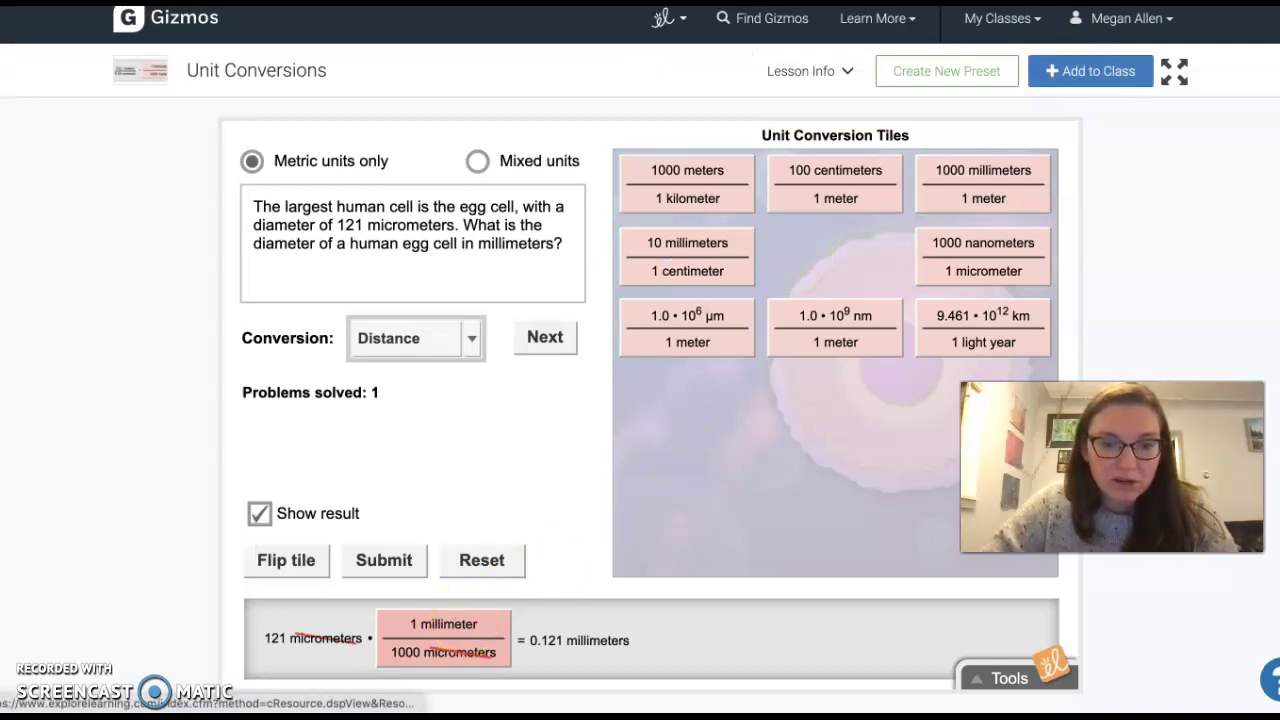
key("ctrl+shift+Tab")
type("1 mm/1000 mi")
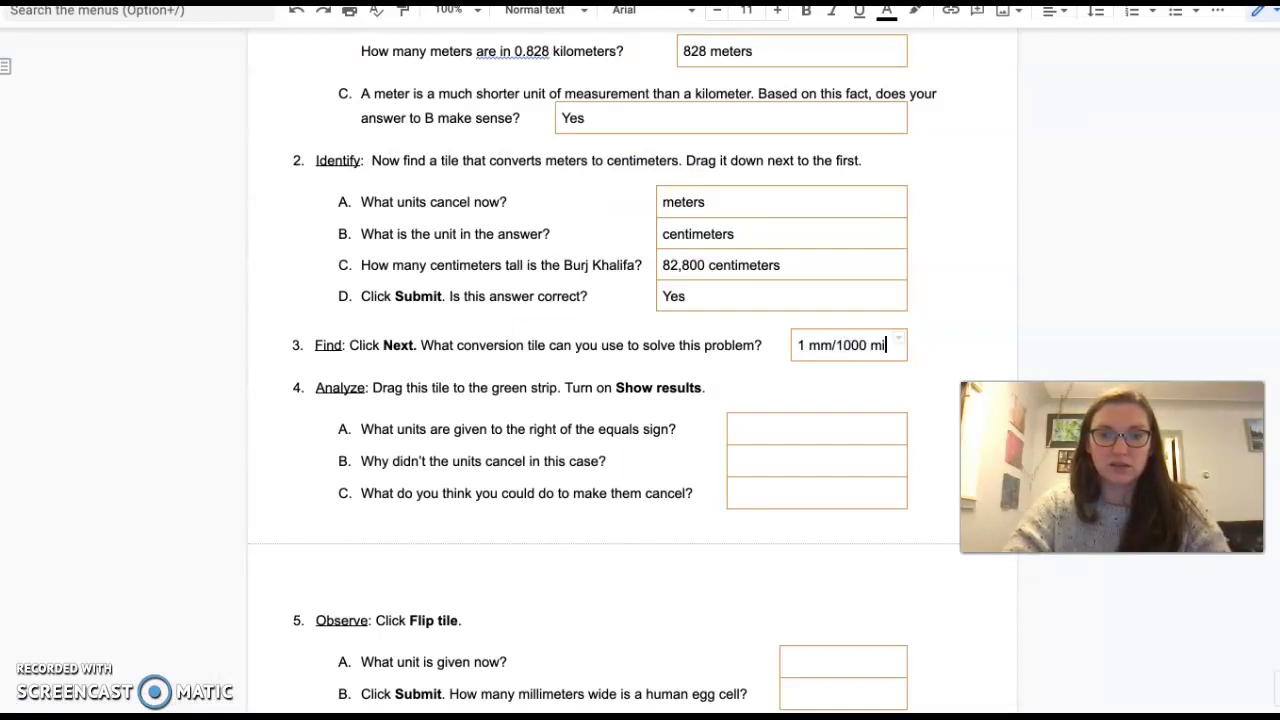
type("crom")
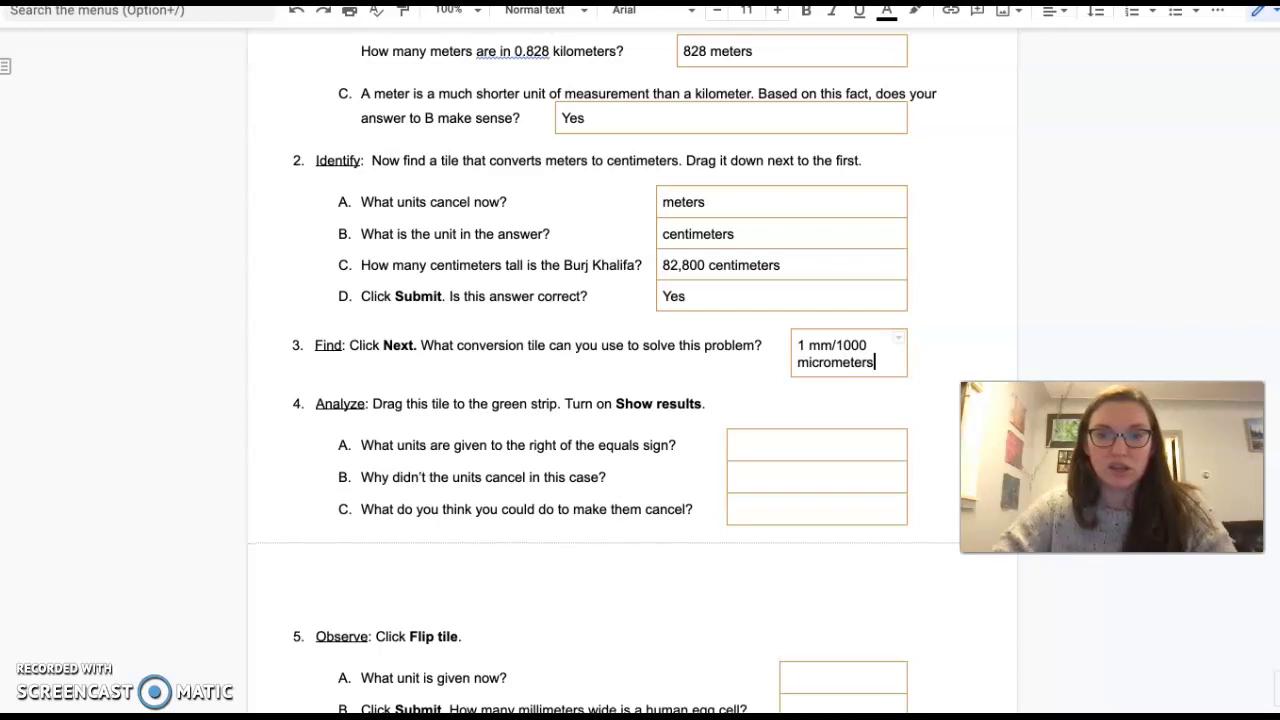
type("eters")
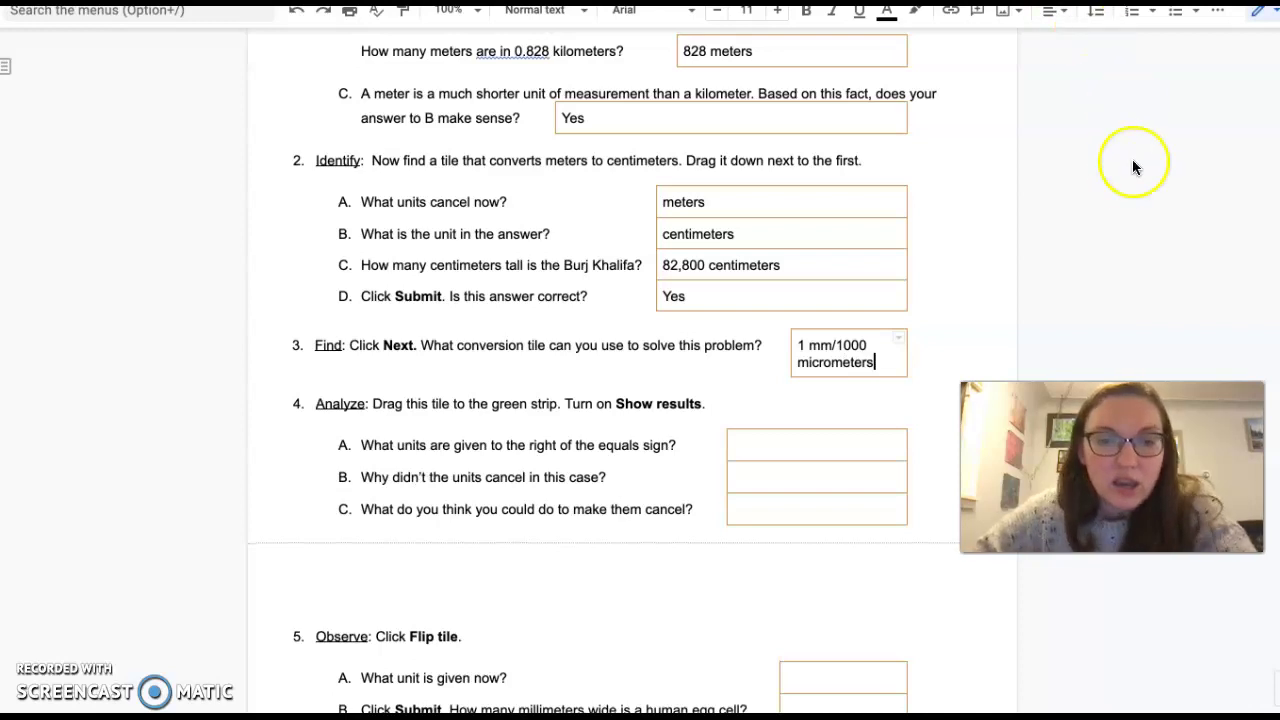
left_click(761, 451)
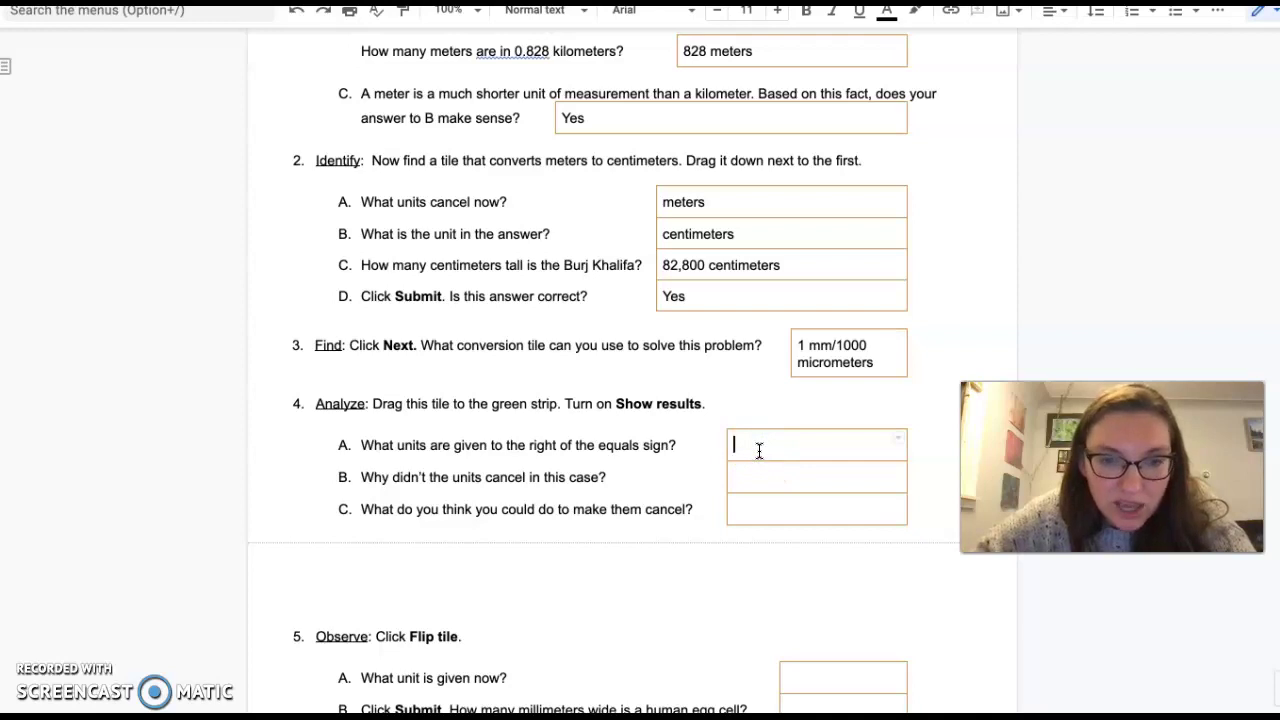
scroll(759, 450, "down", 2)
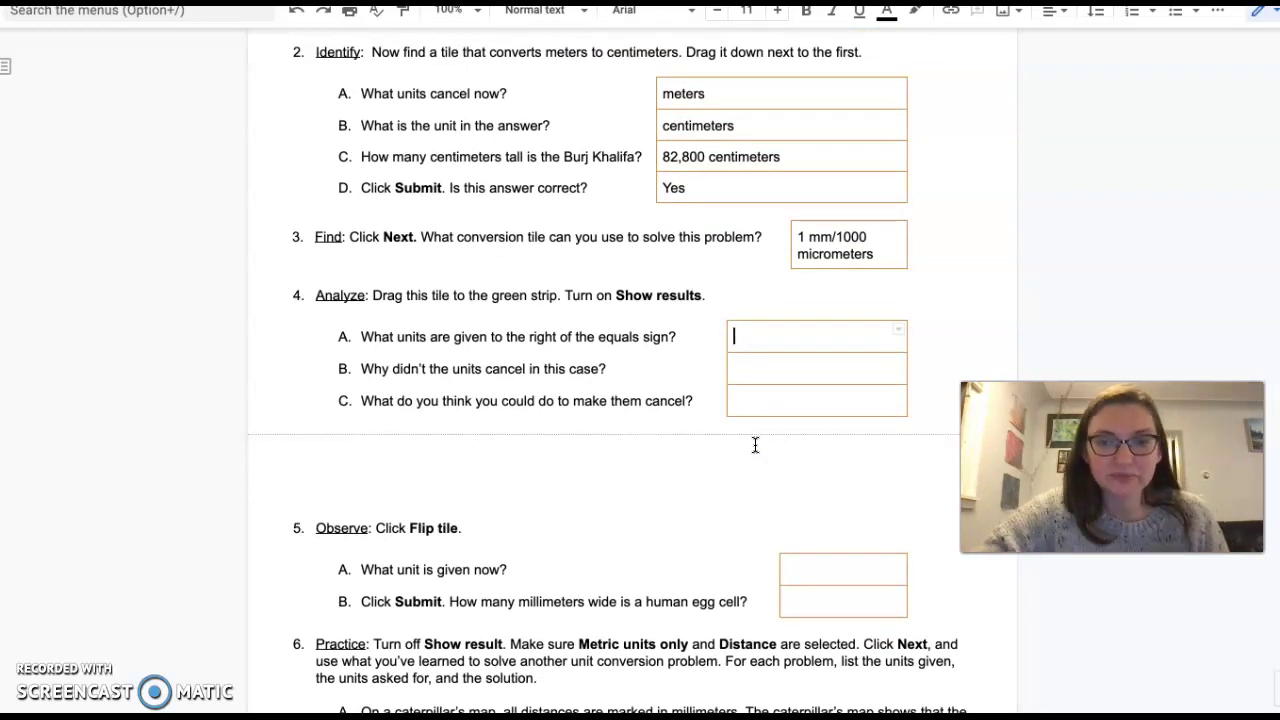
left_click(908, 234)
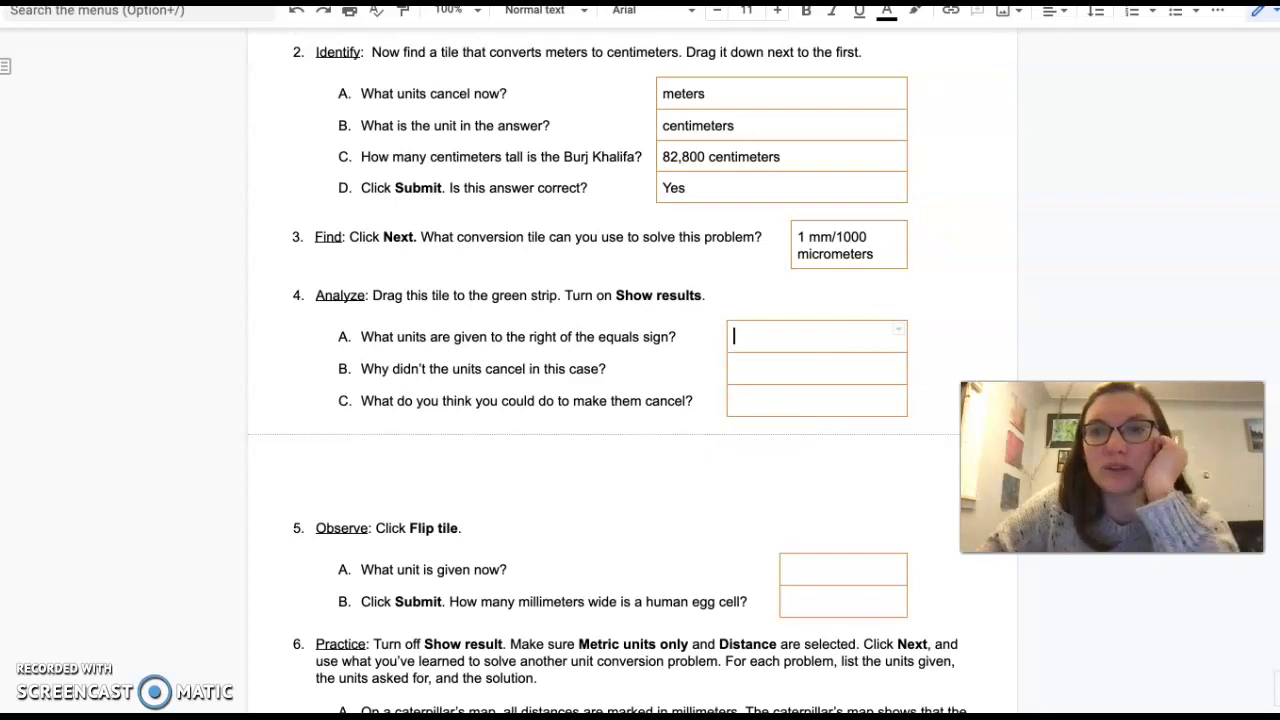
Flip the tile to 1000 micrometers/1 millimeter, giving 121,000 micrometers²/millimeter.
key("ctrl+Tab")
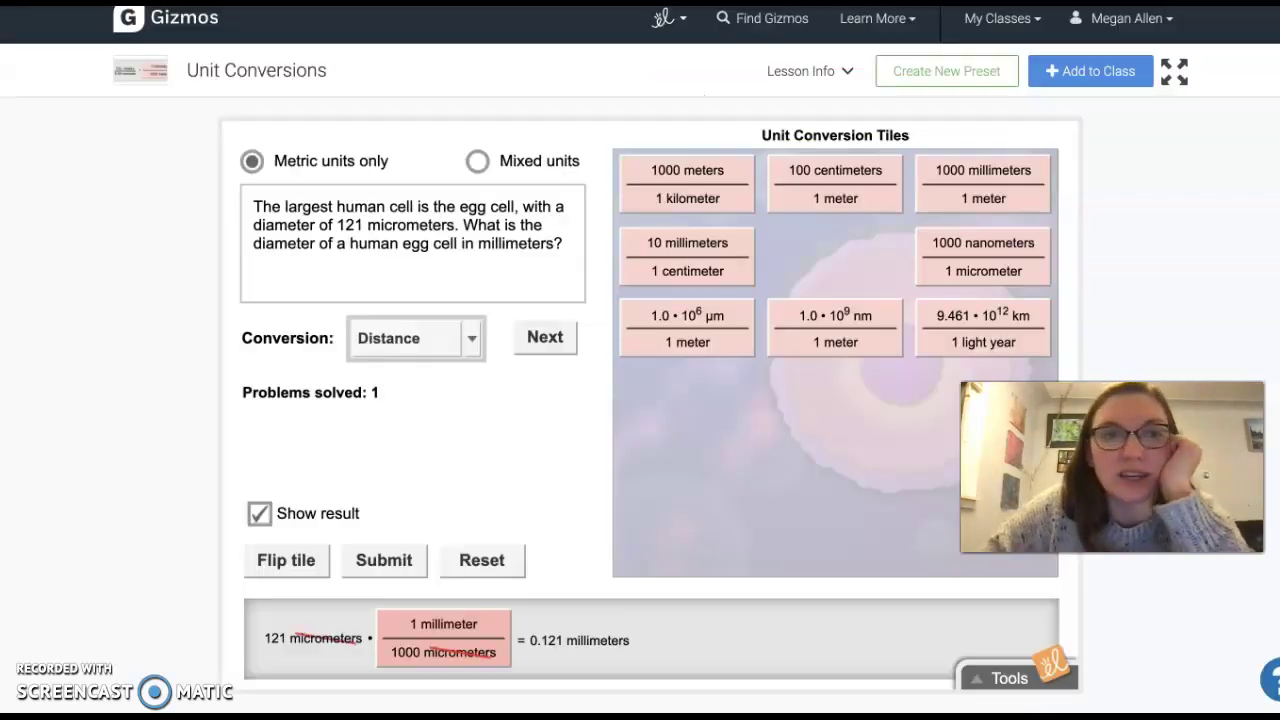
left_click(303, 564)
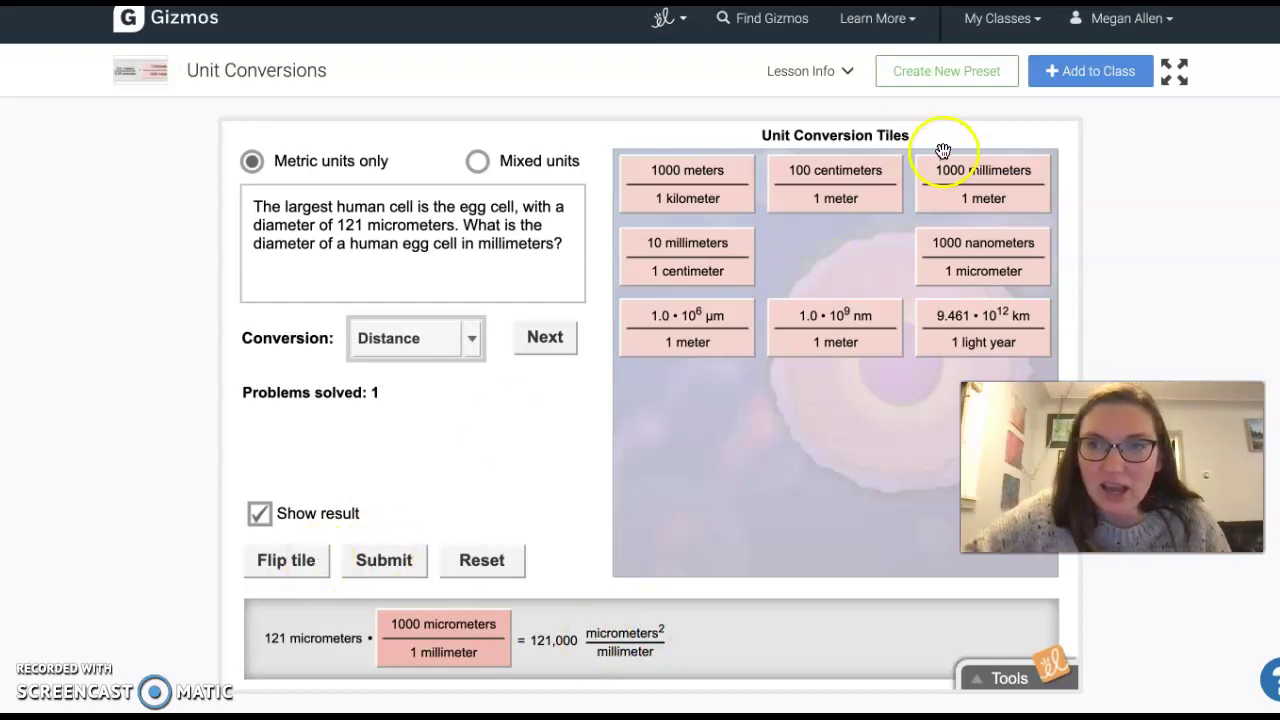
Answer 4A 'micrometers squared/millimete', 4B 'we multiplied micrometers times micrometers', and 4C 'Flip'.
key("alt+Tab")
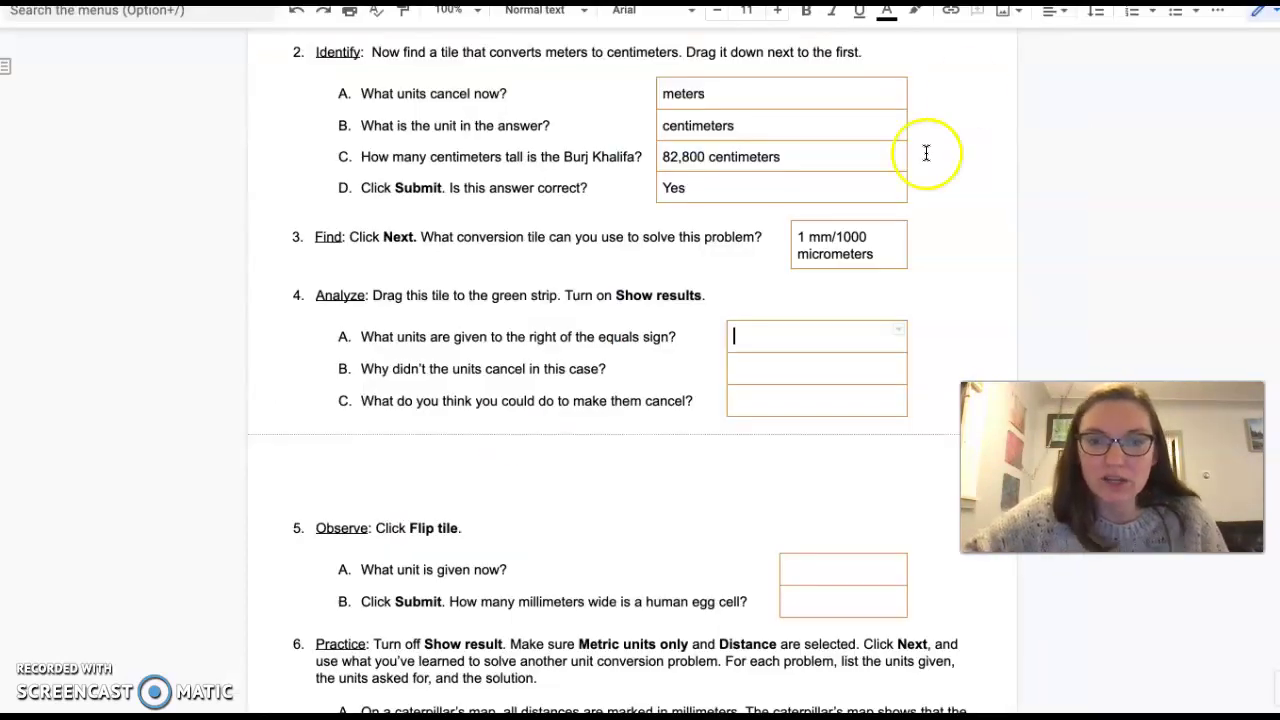
type("micrometers")
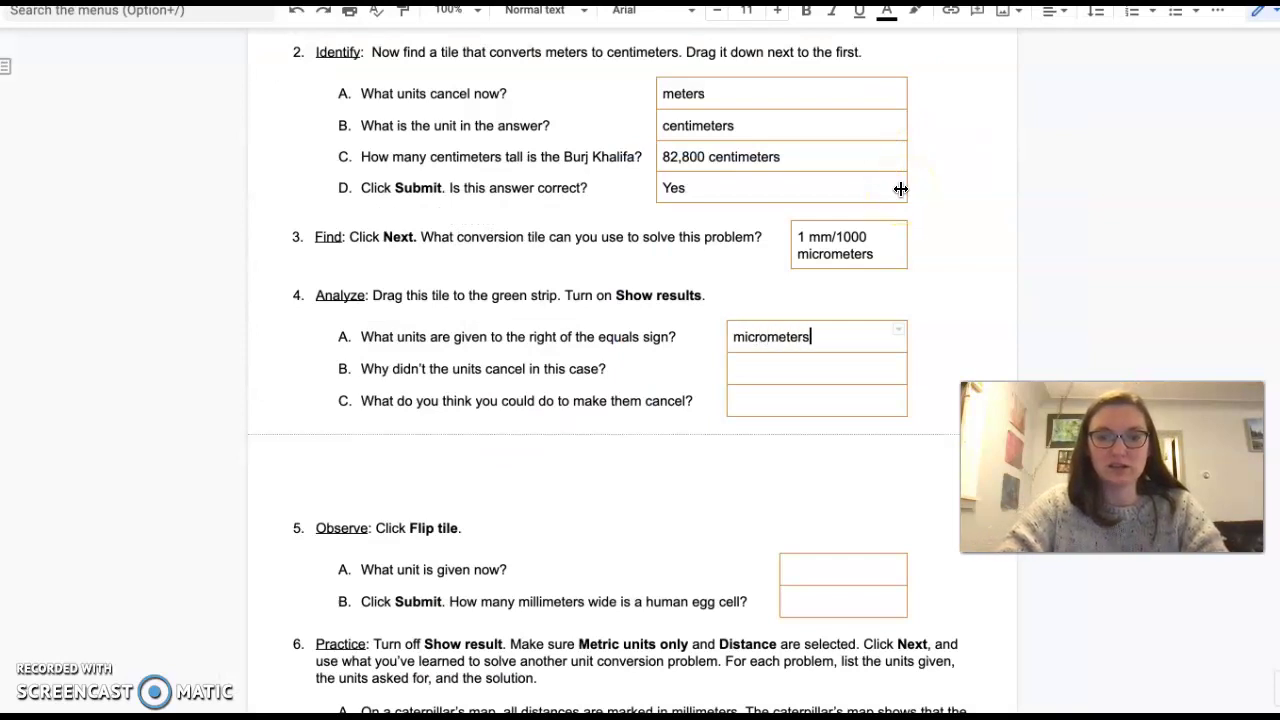
type(" squared/millimeters")
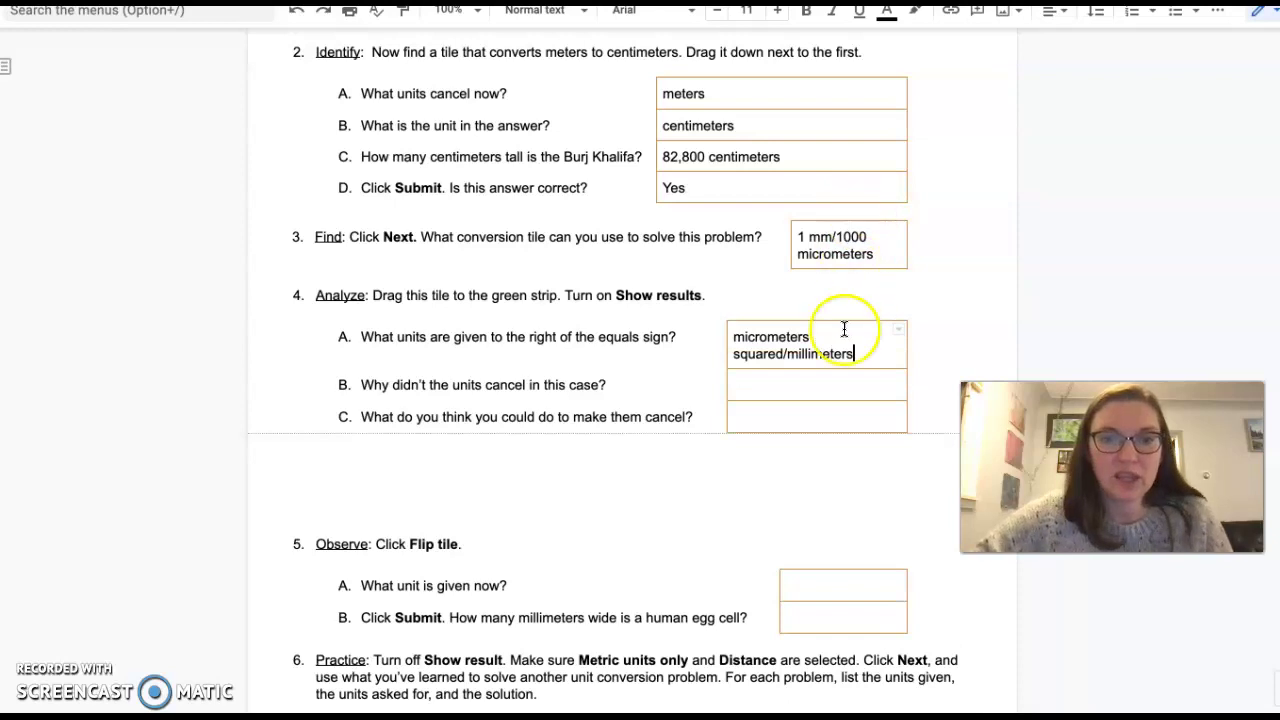
left_click(814, 381)
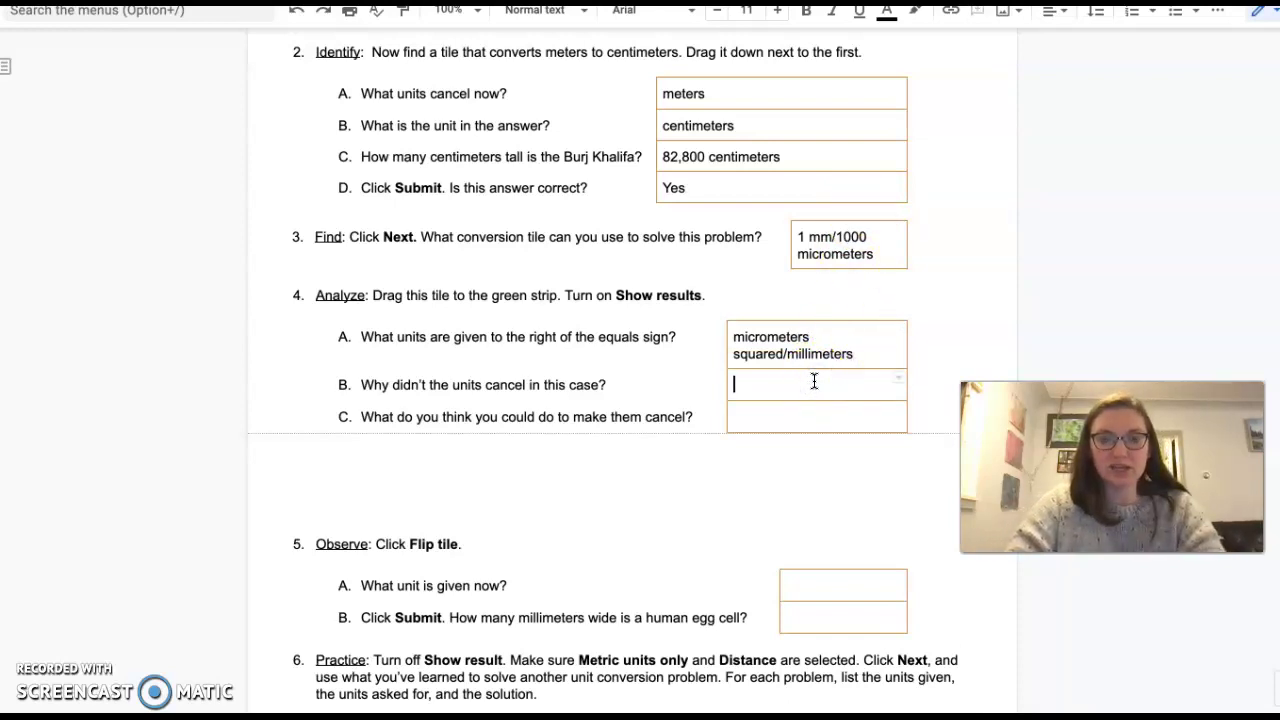
type("we multi")
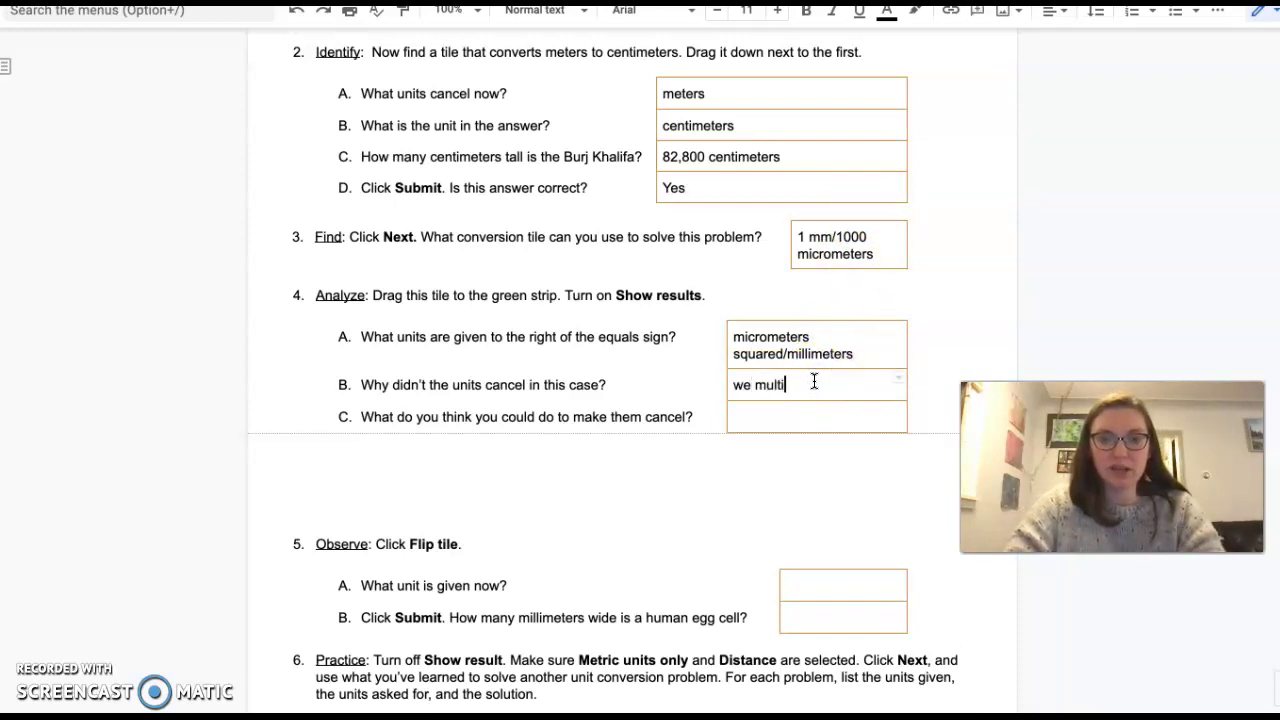
type("plied micrometers times mic")
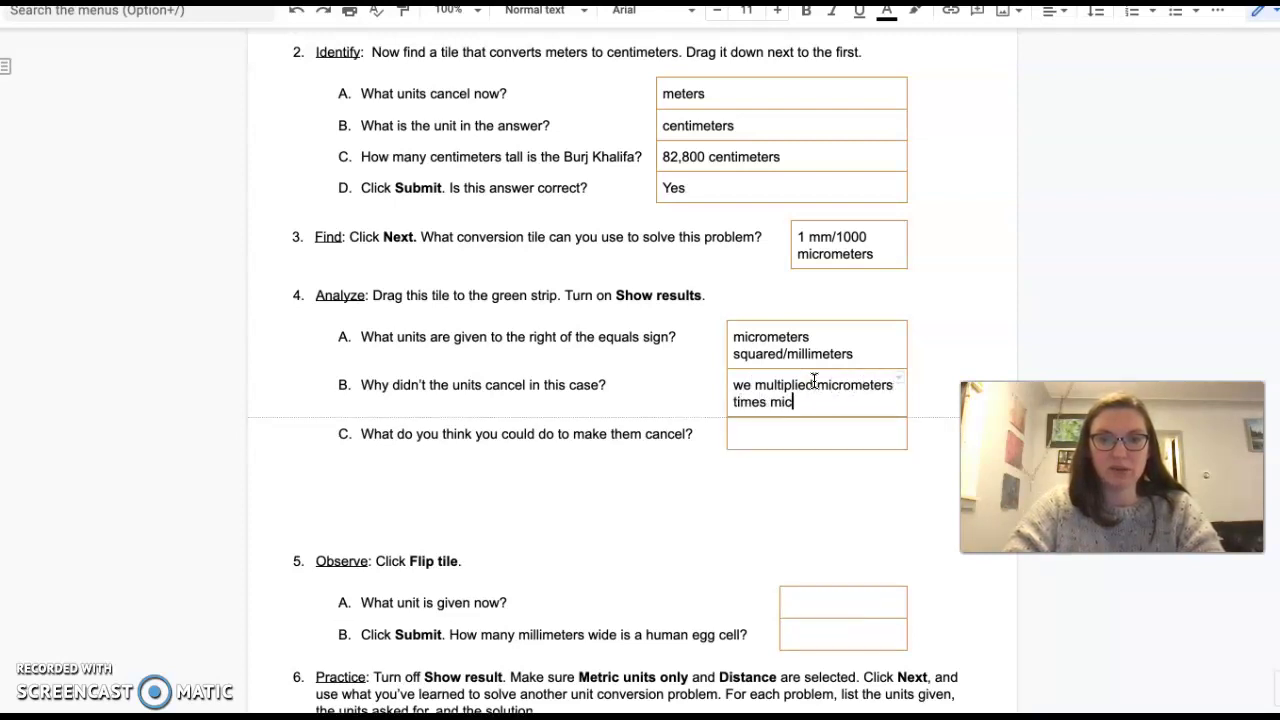
type("rometers")
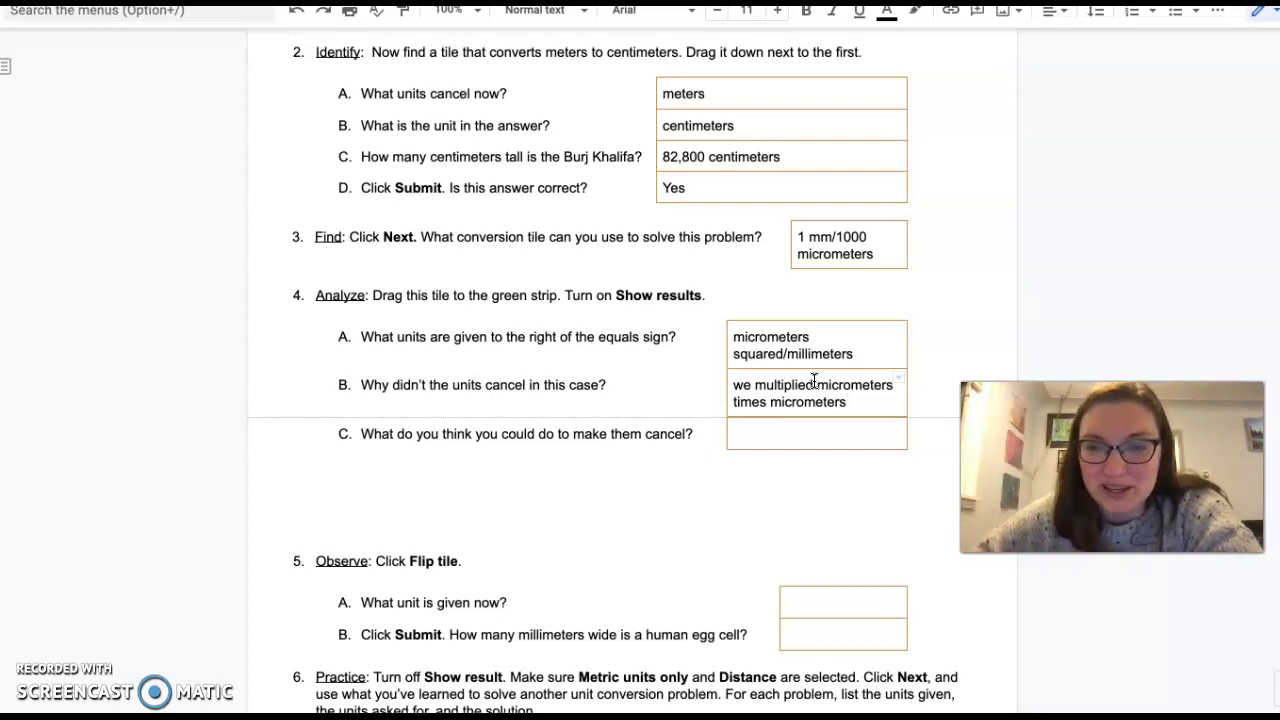
left_click(784, 436)
type("Flip the tile!")
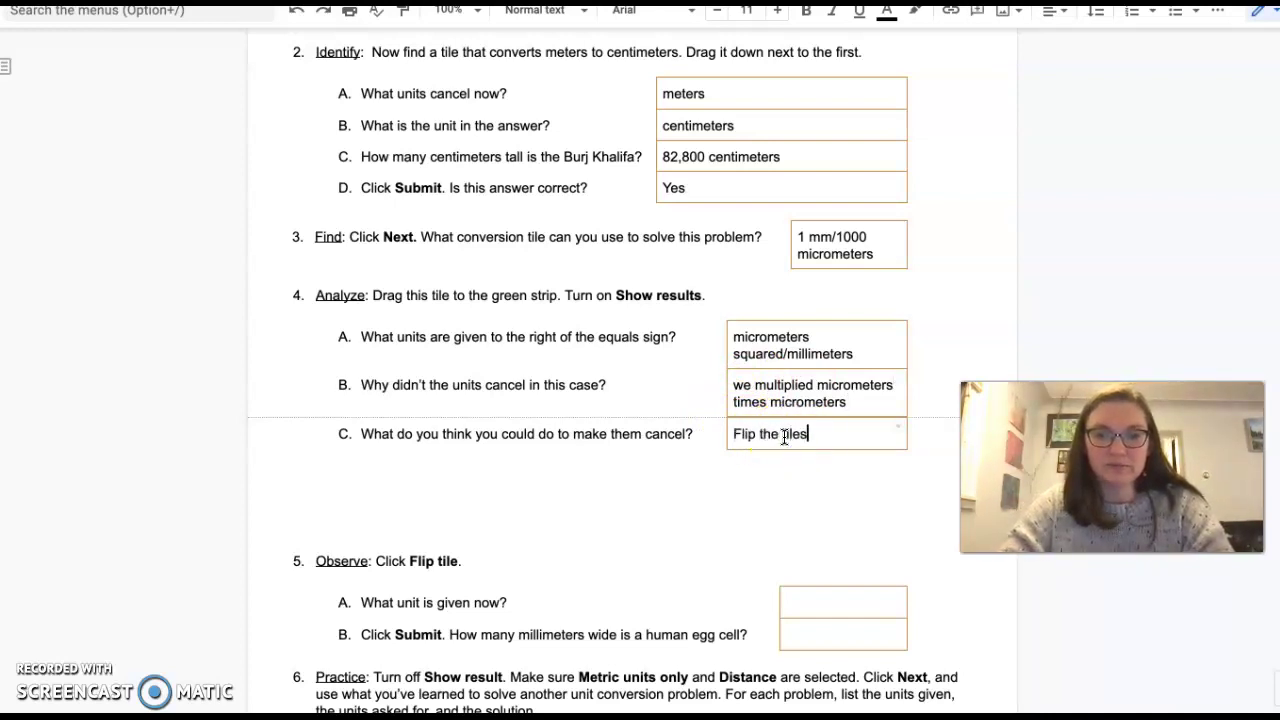
scroll(730, 545, "down", 5)
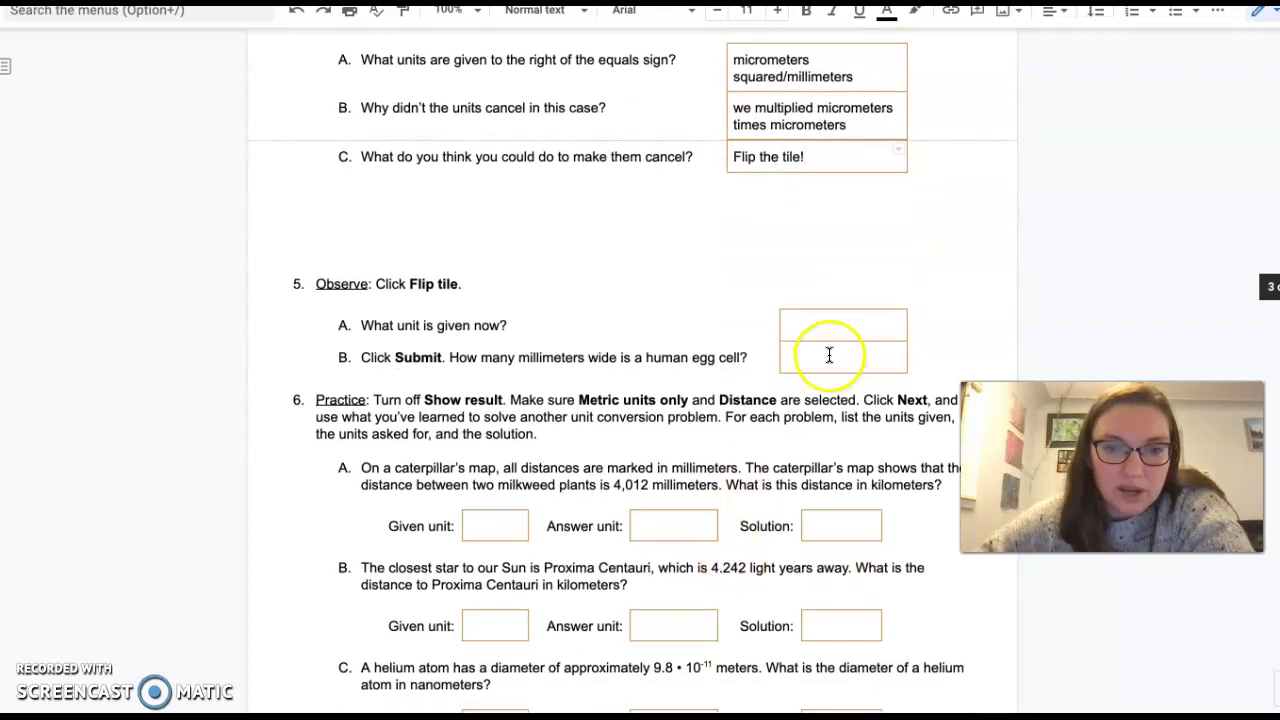
Answer 5A with millimeters and 5B with the egg cell's width, 0.121 millimeters.
left_click(844, 329)
type("mil")
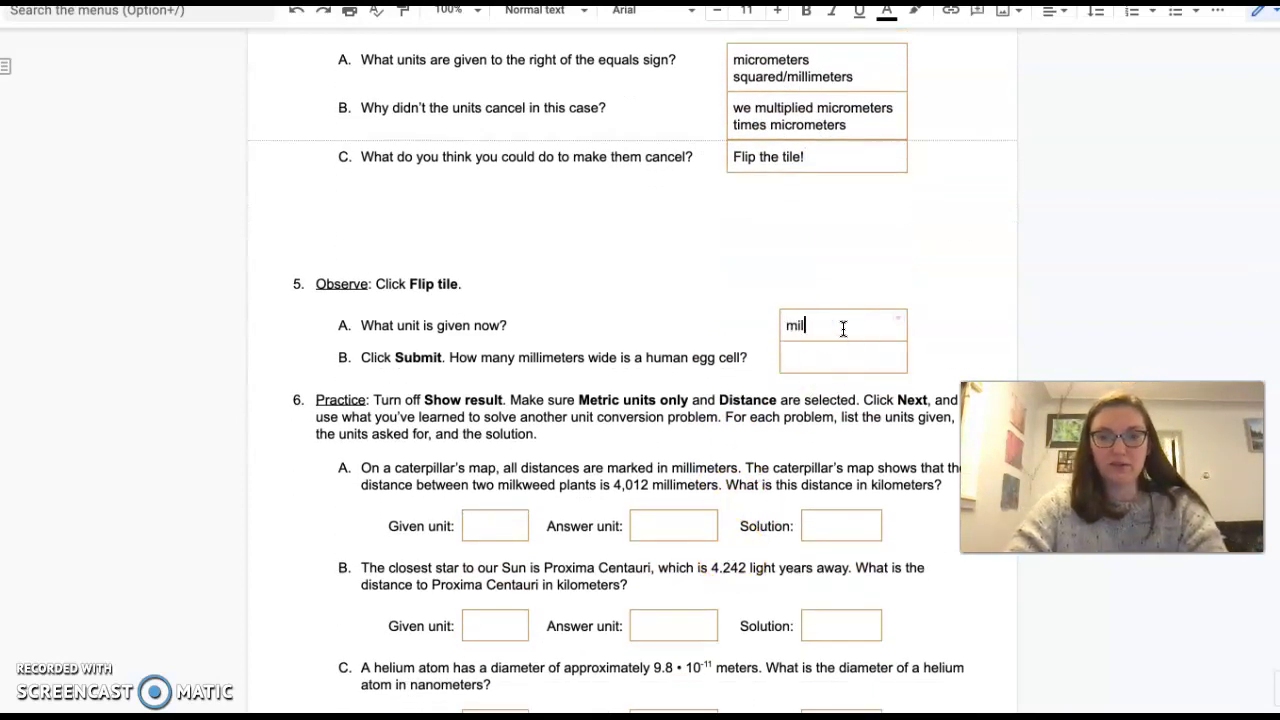
type("limeters")
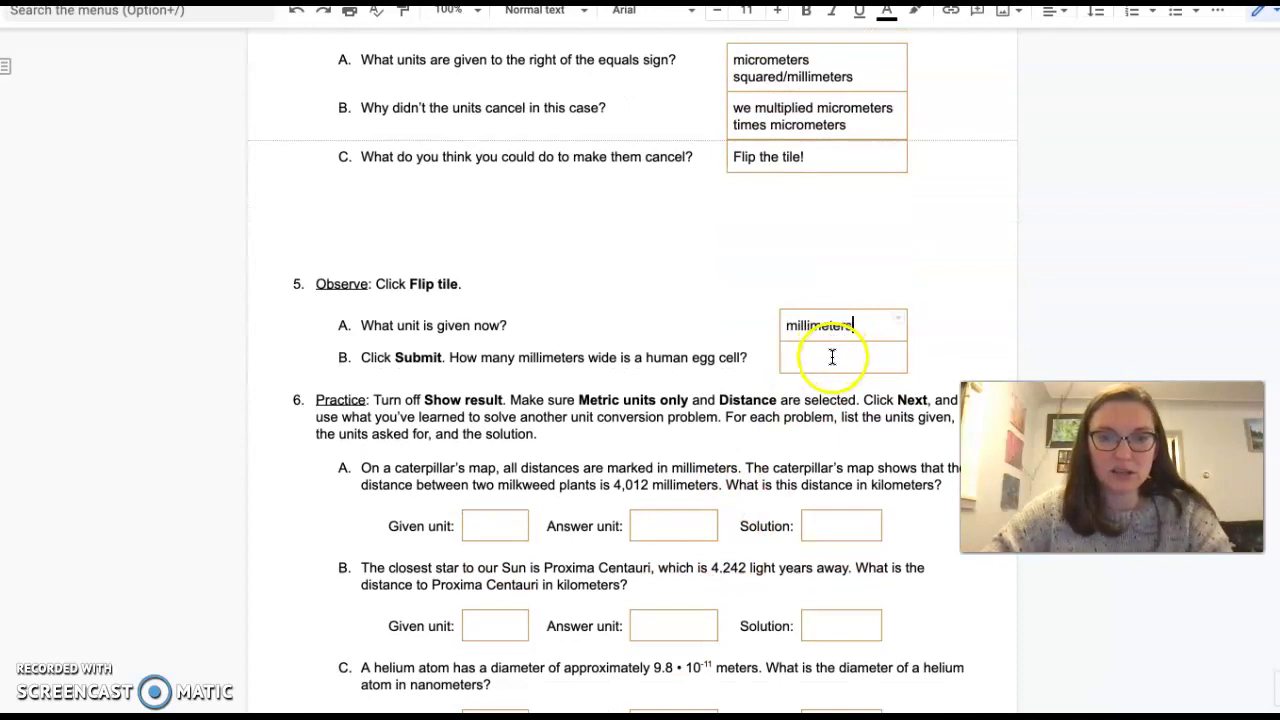
left_click(829, 355)
type("0.121 millimeters")
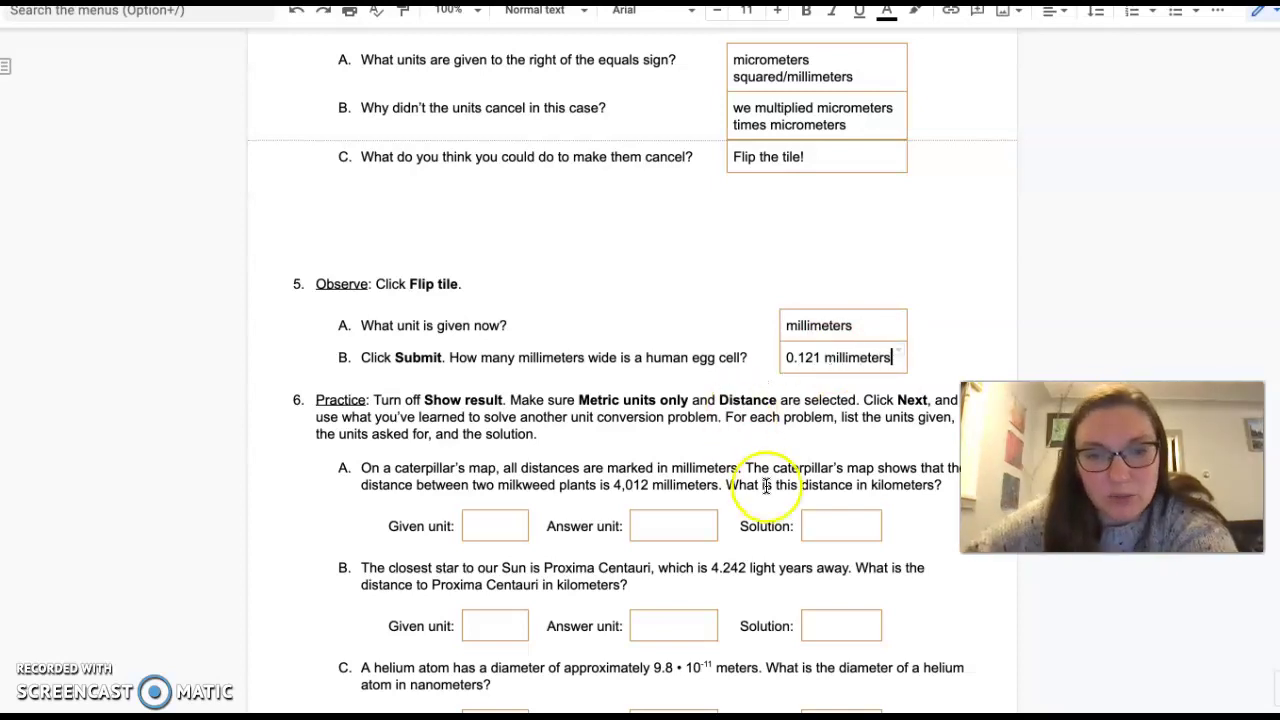
Scroll down to the Practice questions and turn off Show result in the Gizmo.
scroll(766, 485, "down", 5)
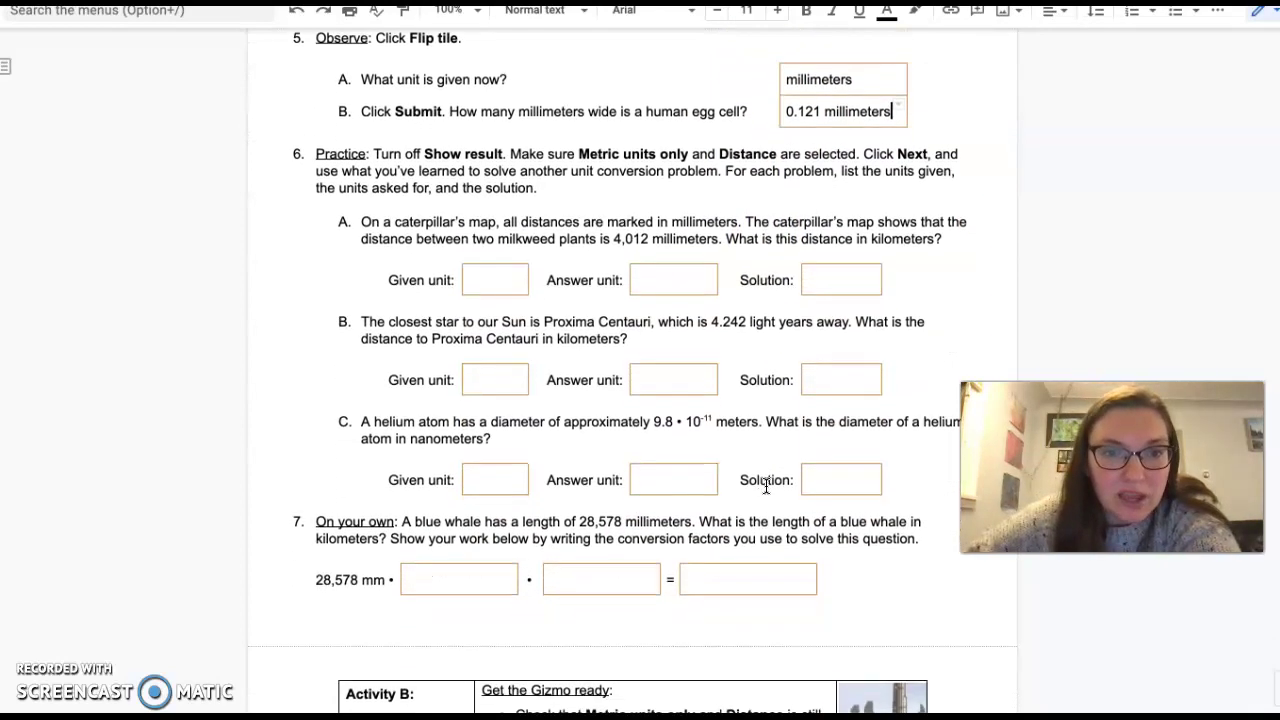
scroll(766, 485, "down", 1)
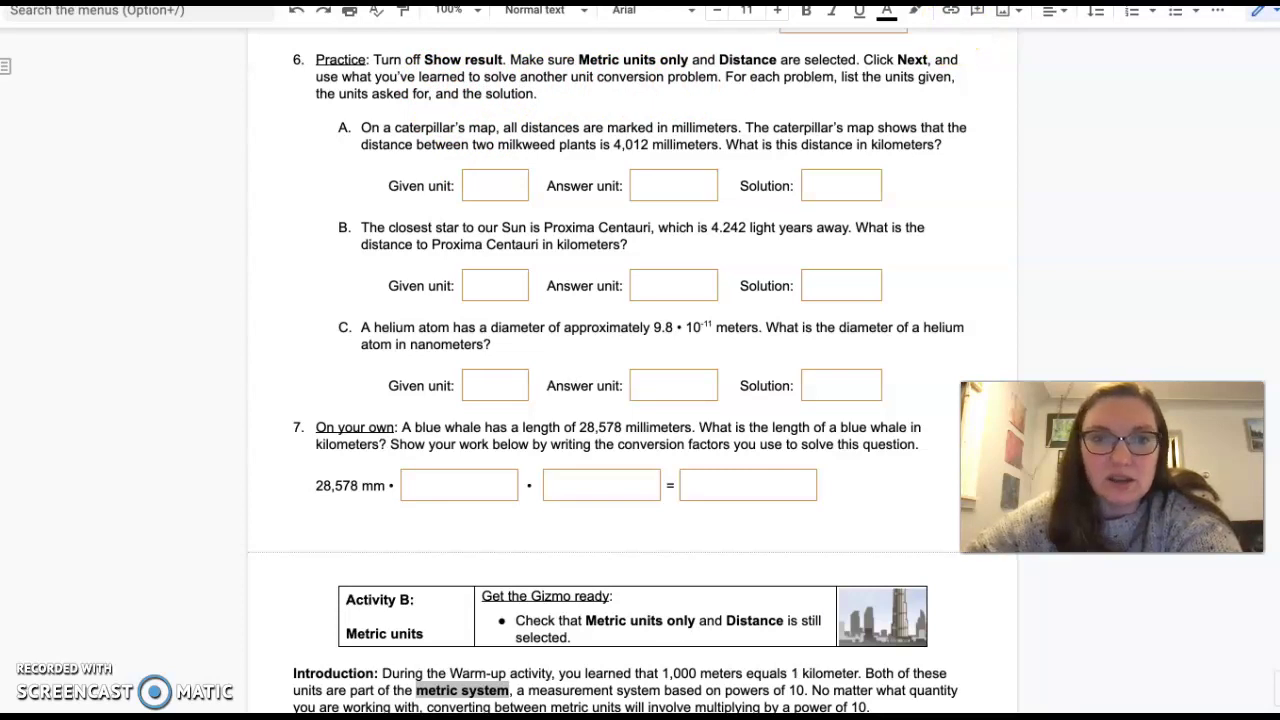
left_click(955, 2)
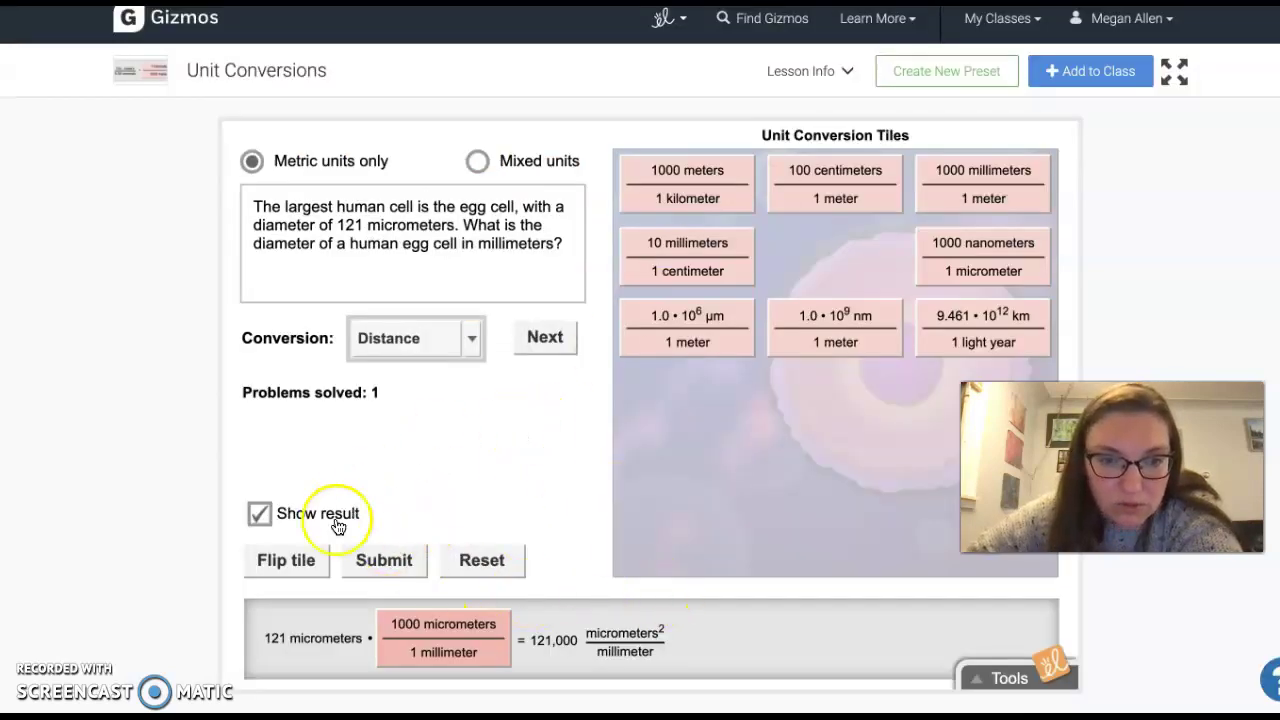
left_click(259, 514)
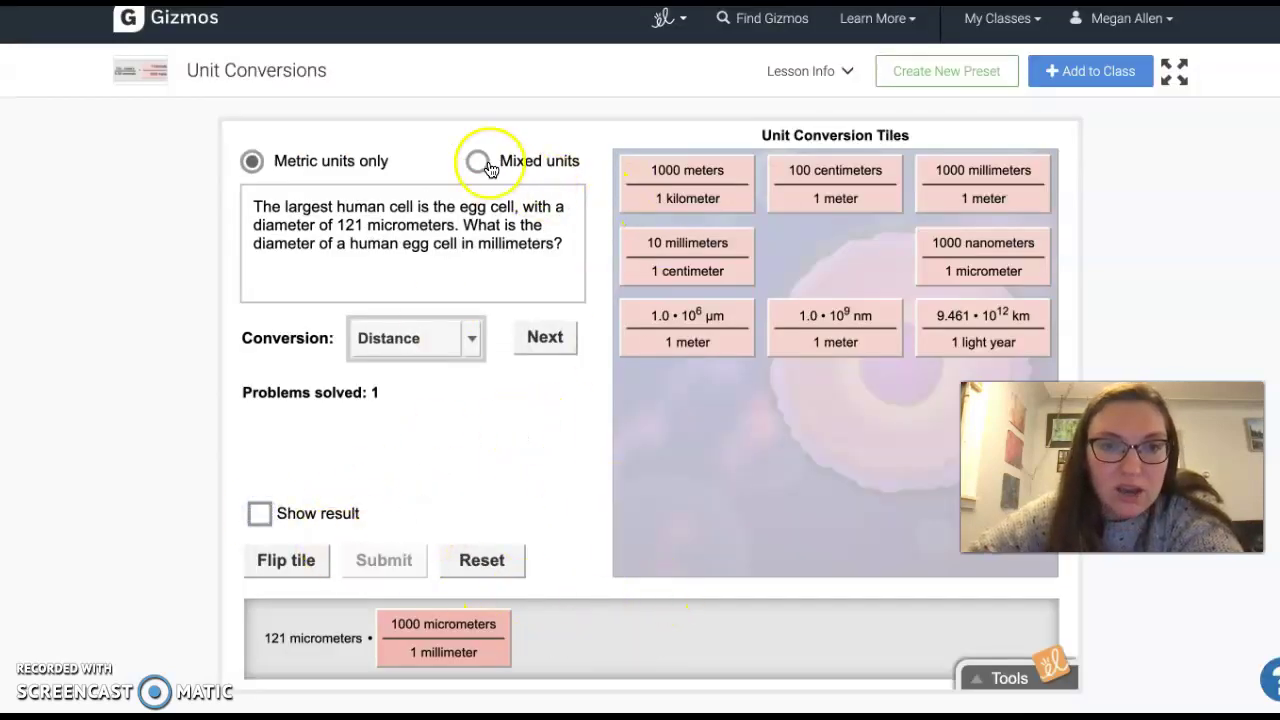
Load the caterpillar-map problem converting 4,012 millimeters to kilometers.
key("ctrl+Tab")
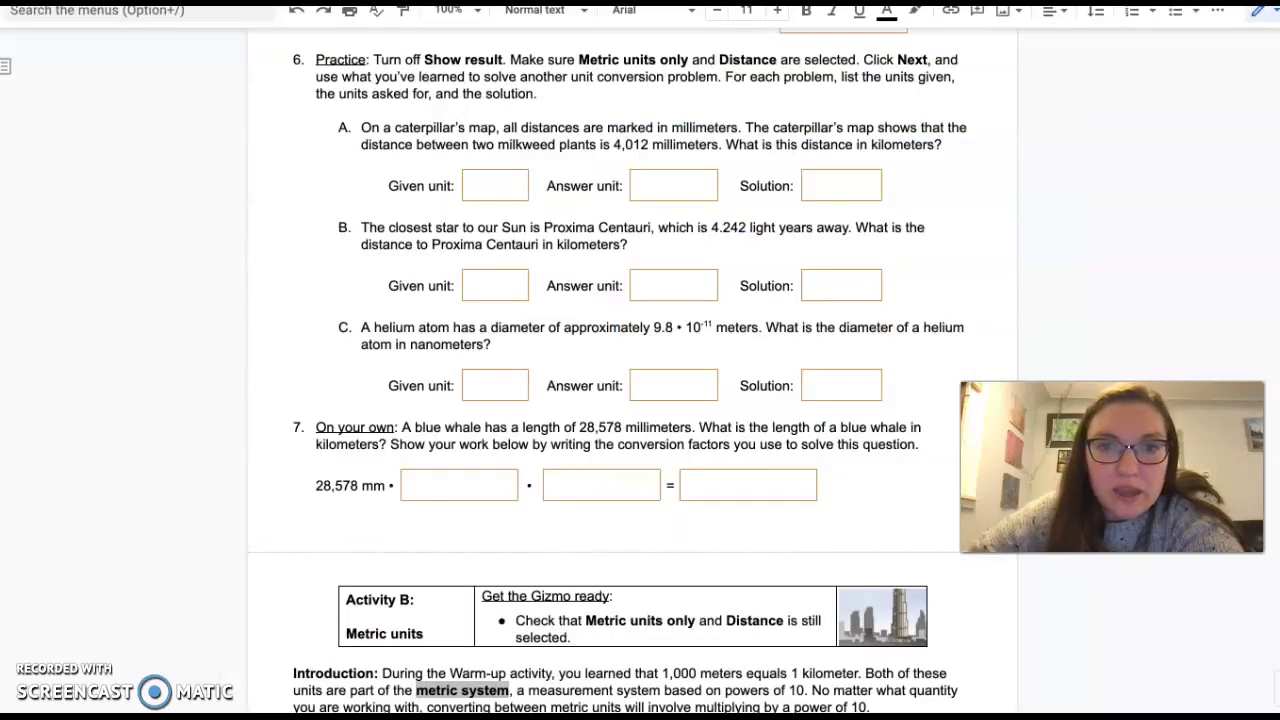
key("ctrl+shift+Tab")
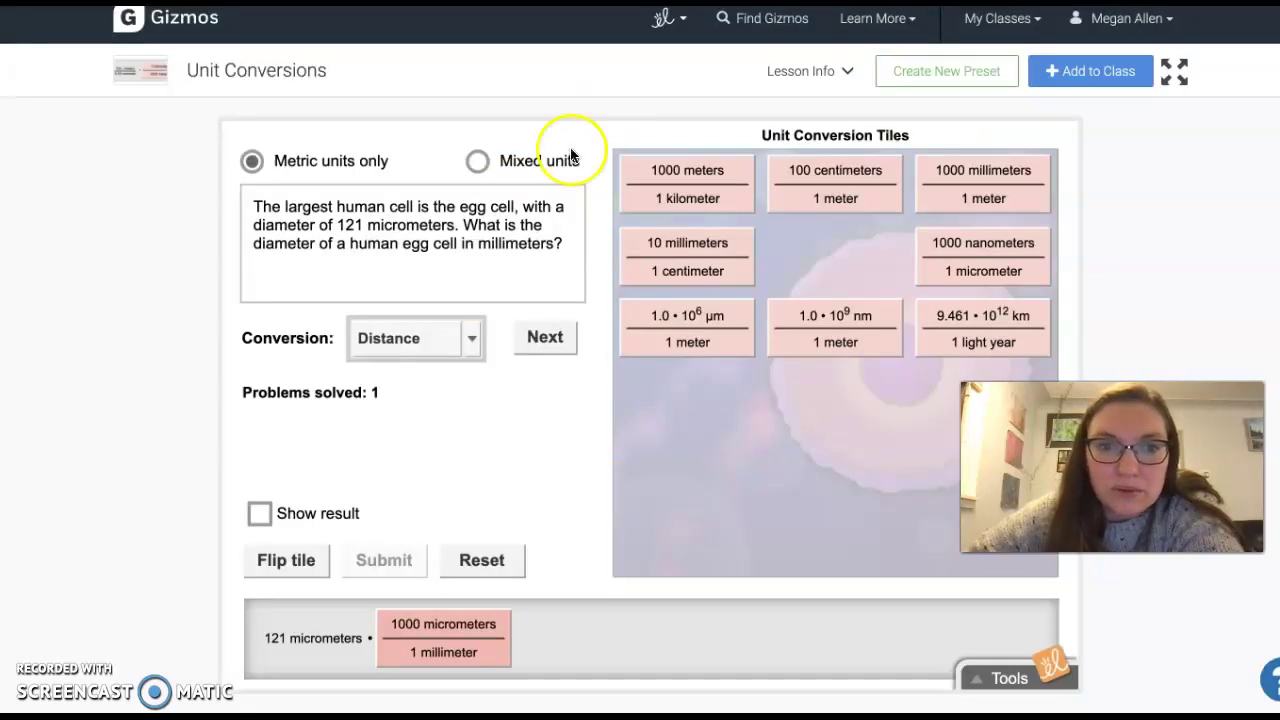
key("ctrl+Tab")
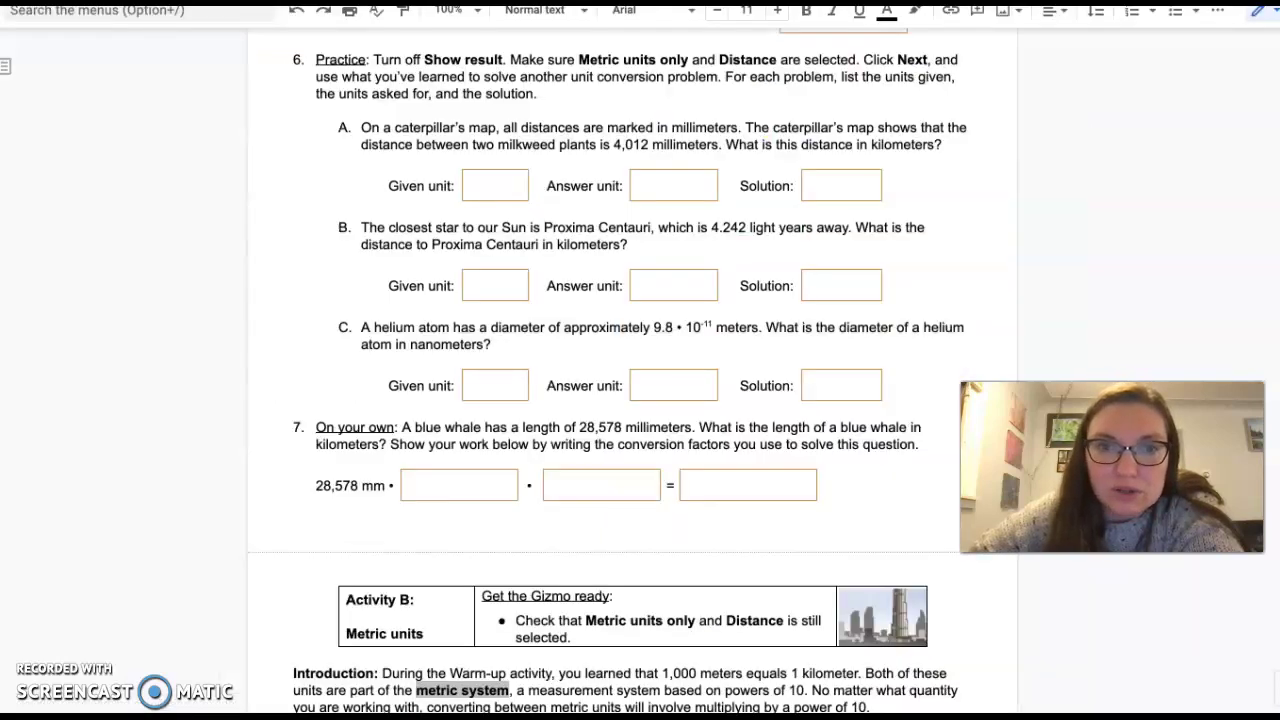
key("ctrl+shift+Tab")
left_click(545, 337)
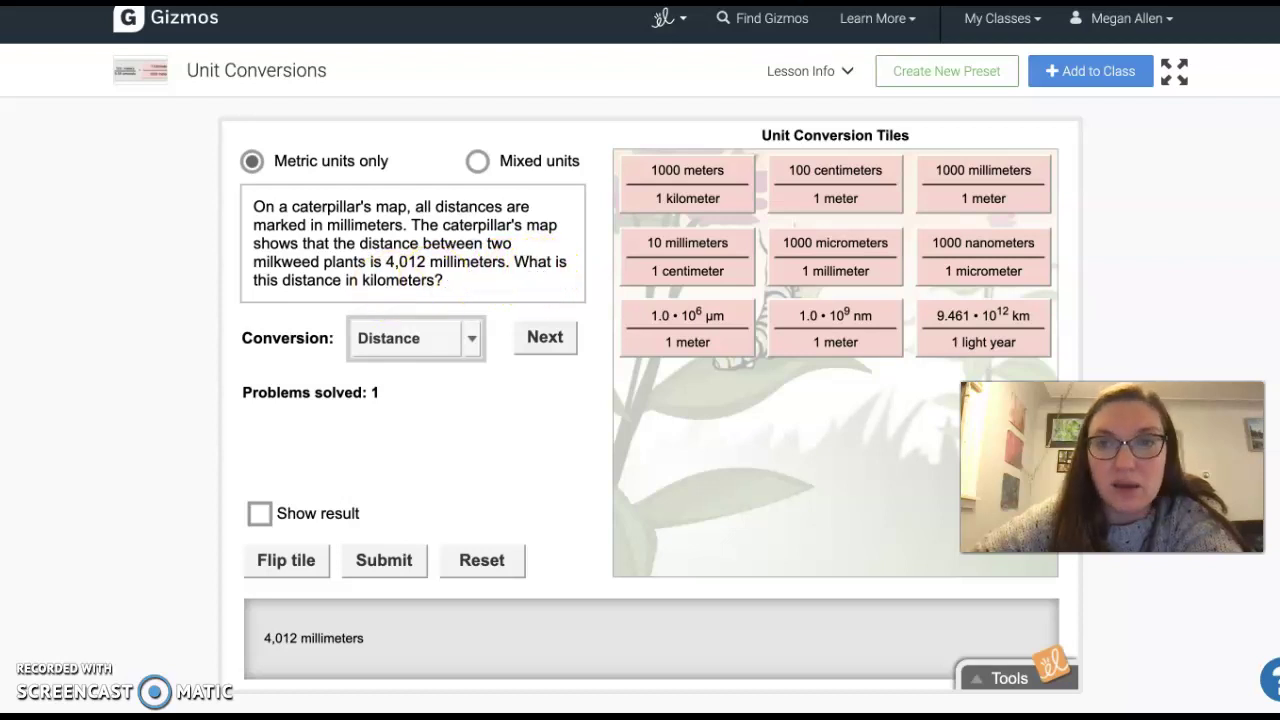
Enter millimeters in practice question A's Given unit box and kilometers as its Answer unit.
key("ctrl+Tab")
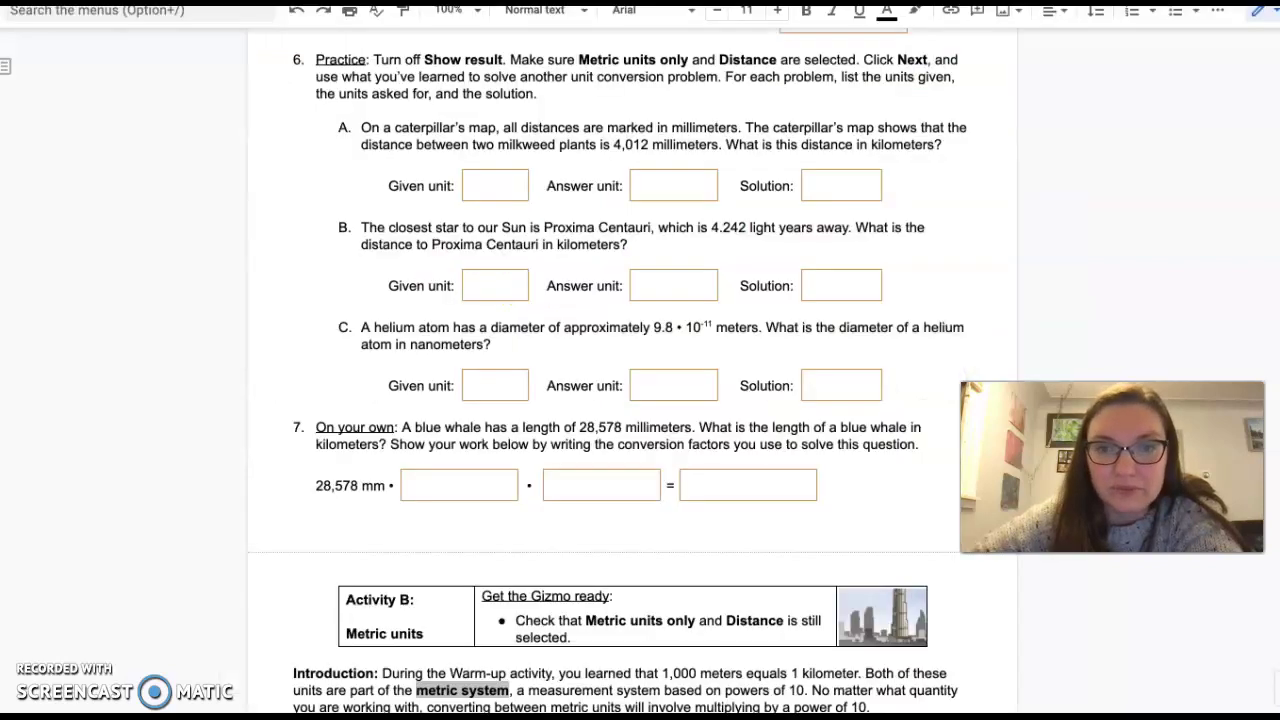
left_click(508, 187)
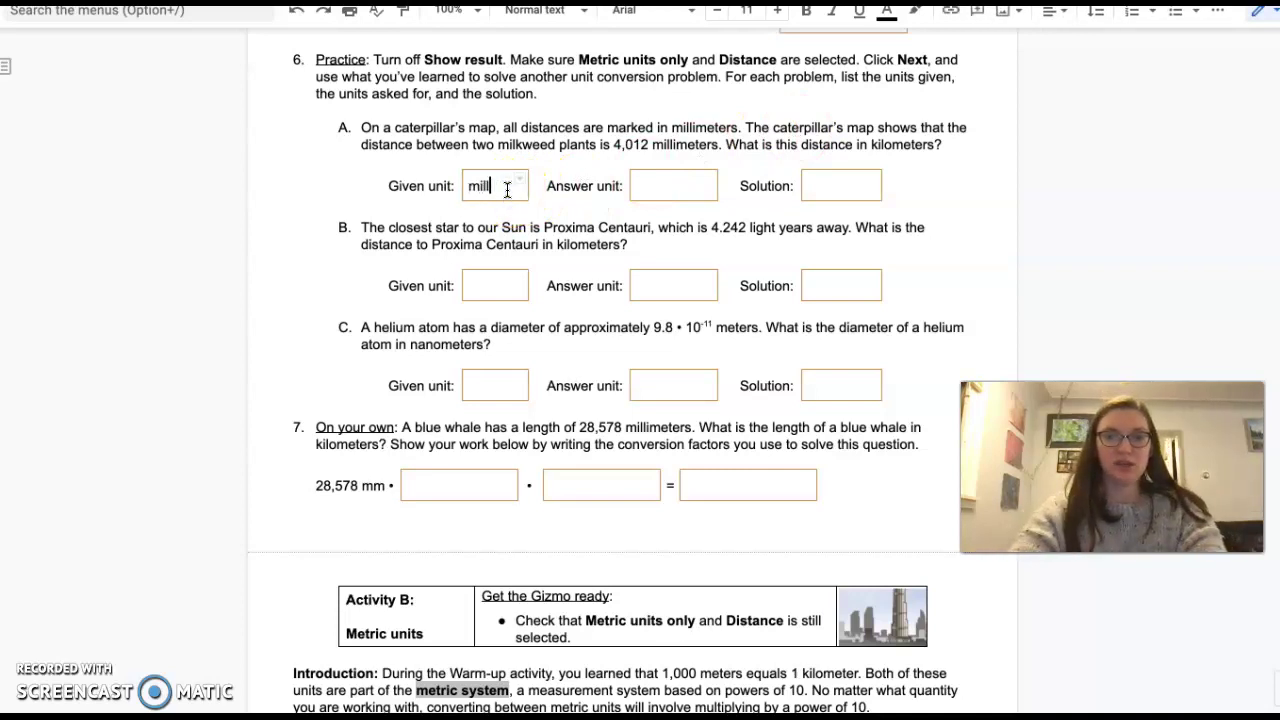
type("millimeters")
left_click(669, 190)
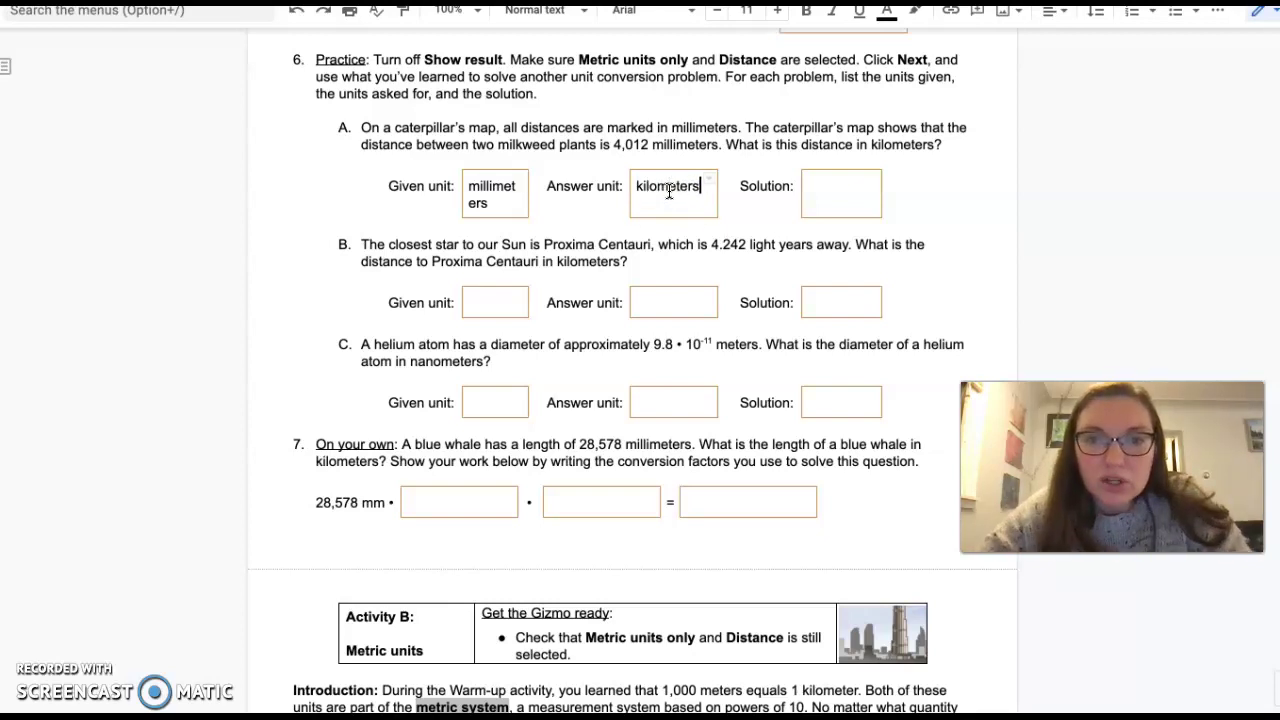
left_click(817, 190)
Chain the 10 mm/cm and 100 cm/m tiles, flipping each so millimeters and centimeters cancel.
key("ctrl+Tab")
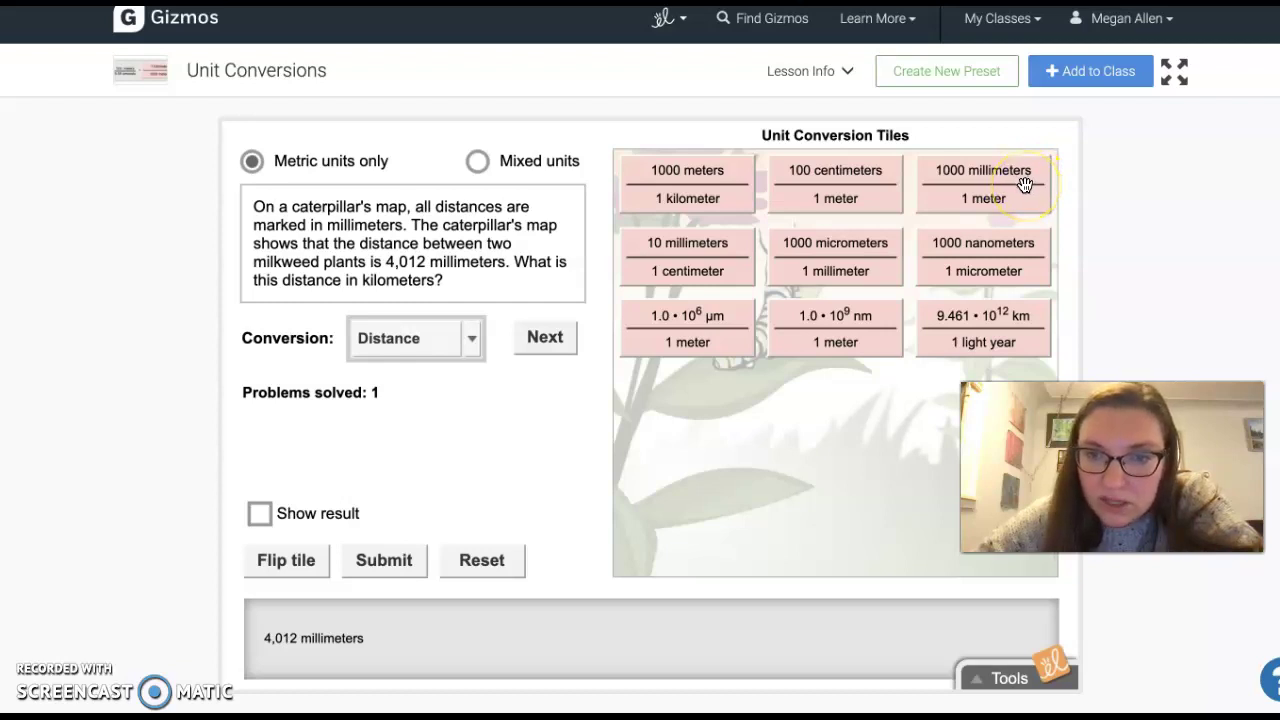
left_click_drag(723, 266, 476, 650)
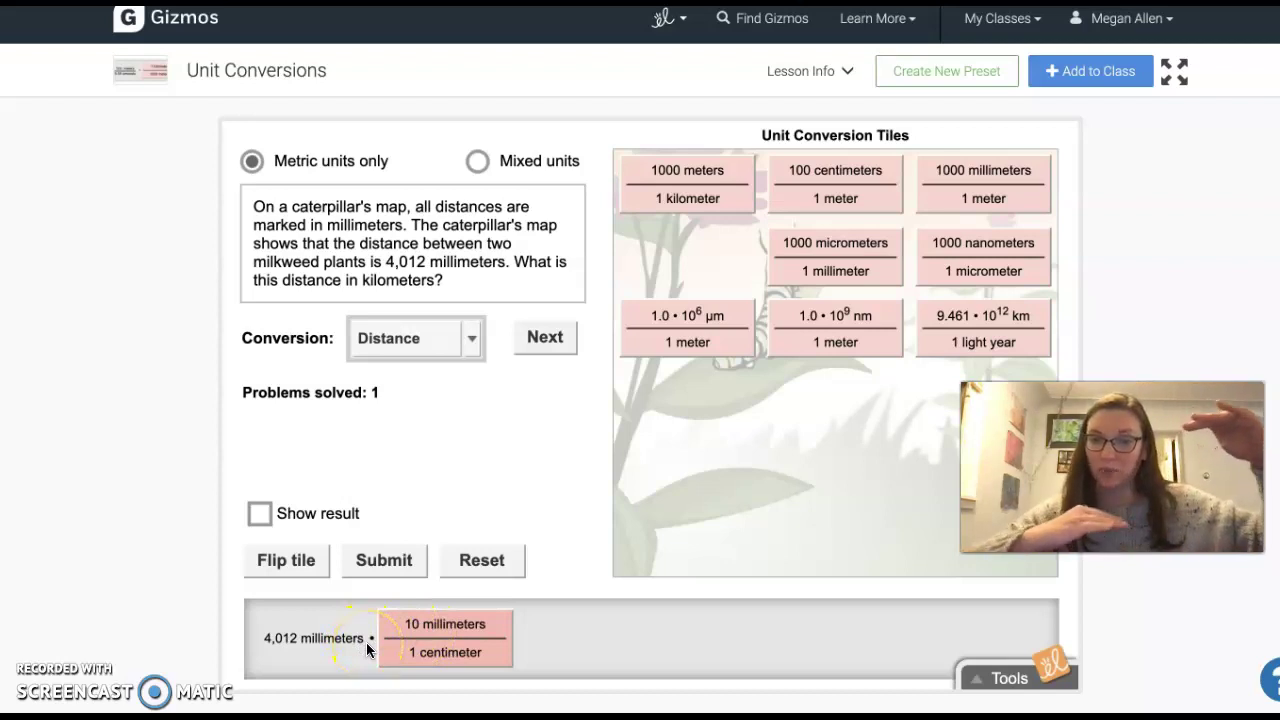
left_click(318, 562)
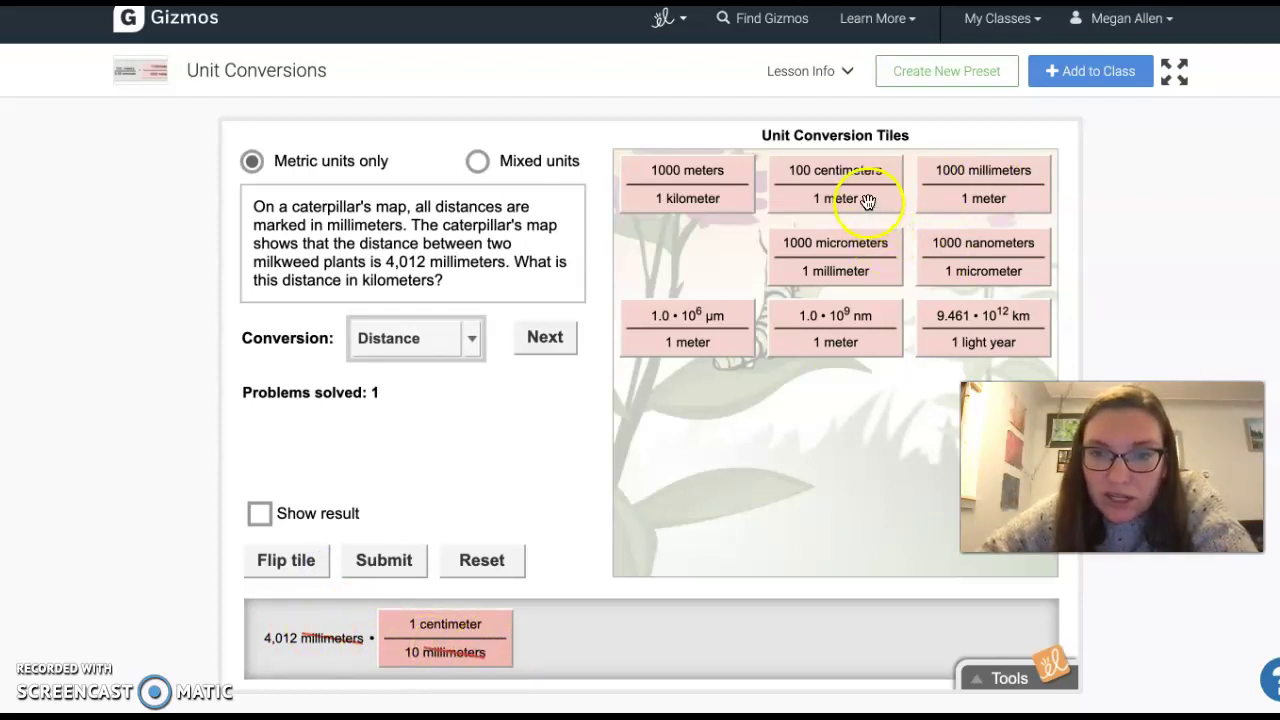
left_click_drag(863, 195, 651, 647)
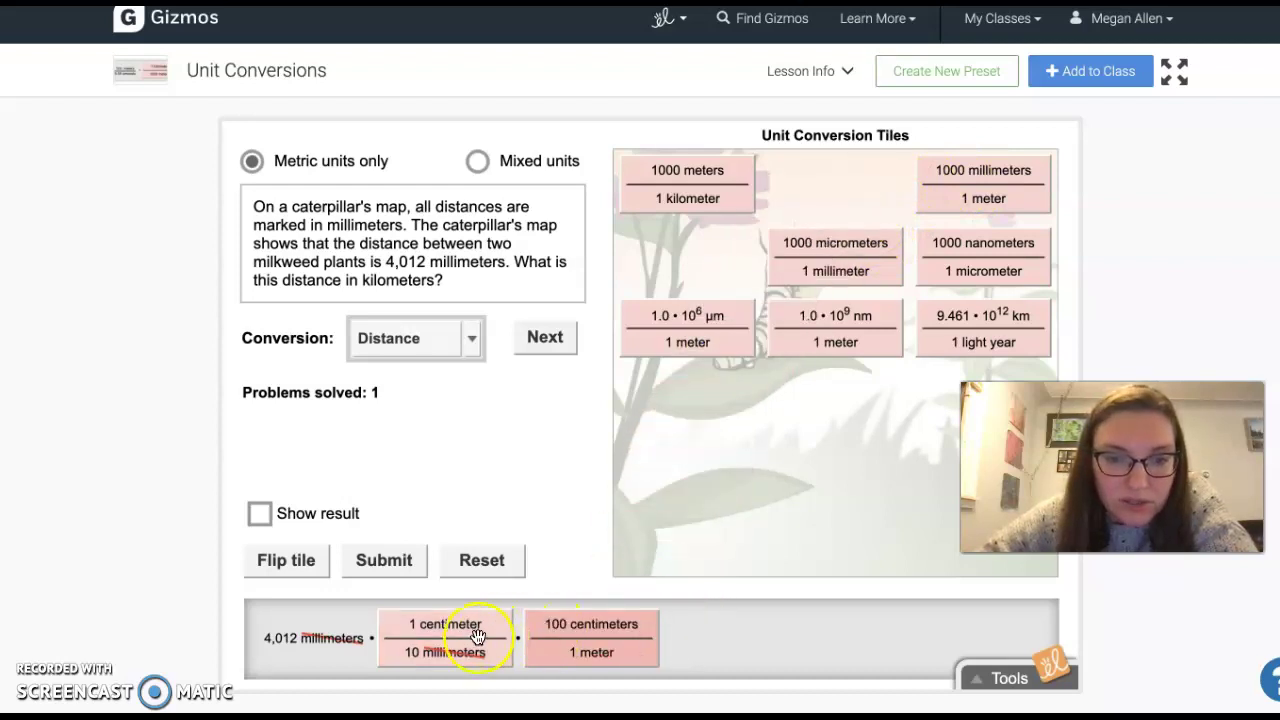
left_click(260, 514)
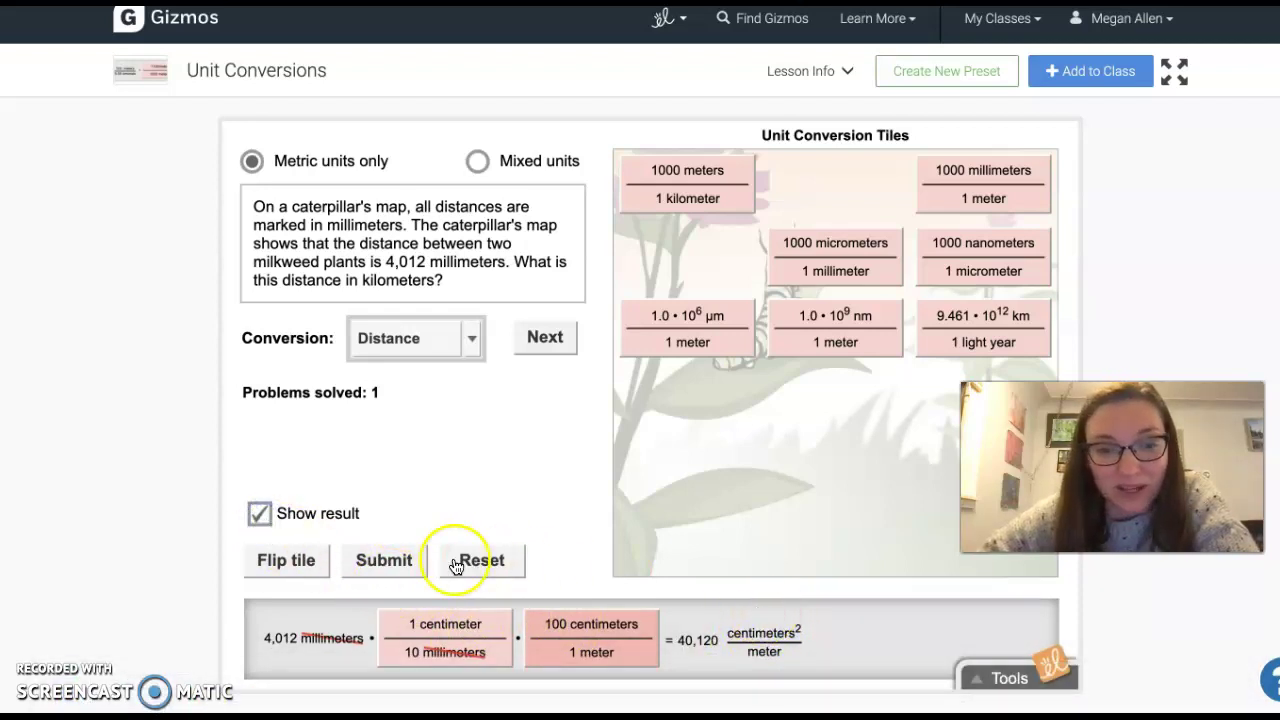
left_click(264, 518)
left_click(534, 611)
left_click(298, 560)
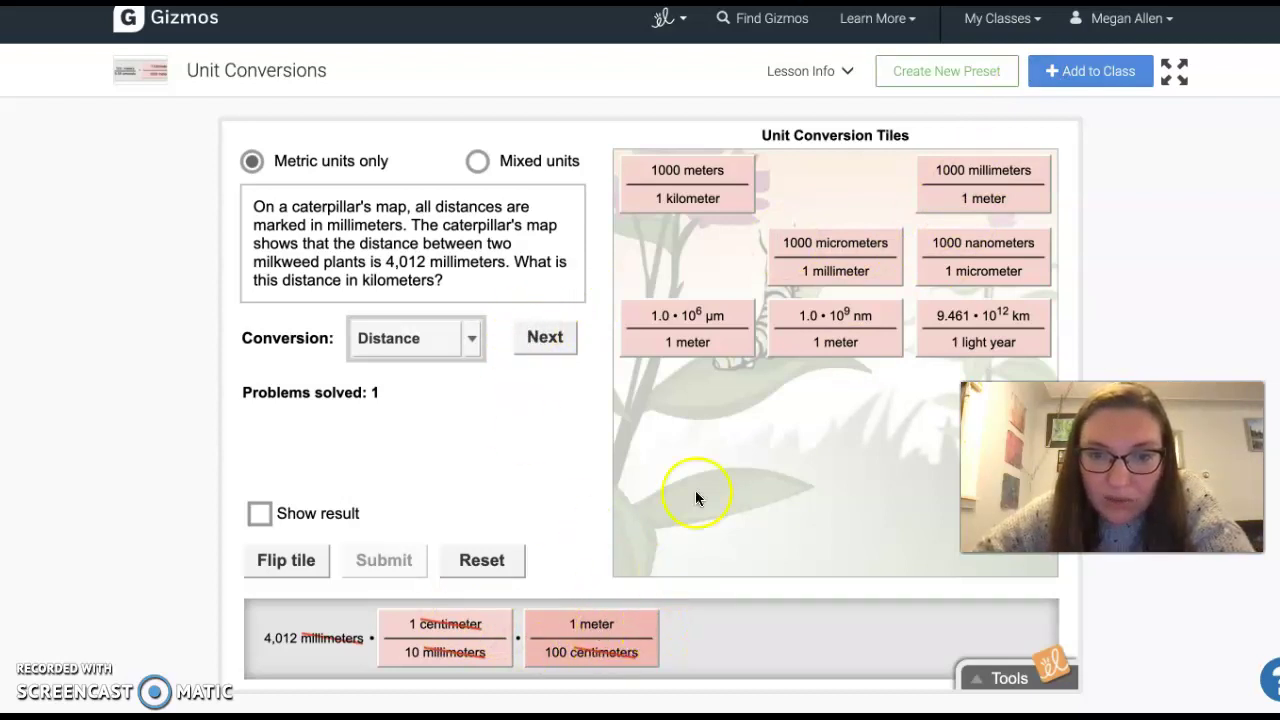
Add the flipped 1000 m/km tile and show the result of 0.004012 kilometers.
left_click_drag(714, 186, 738, 640)
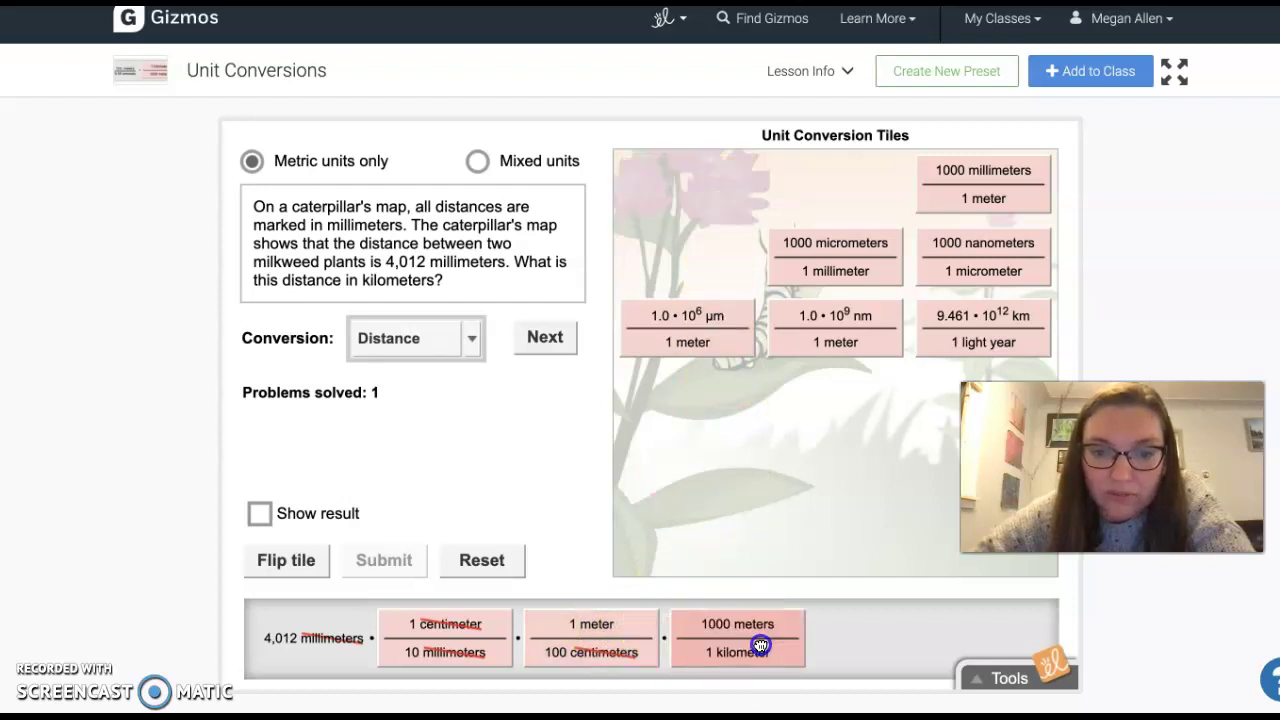
left_click(318, 563)
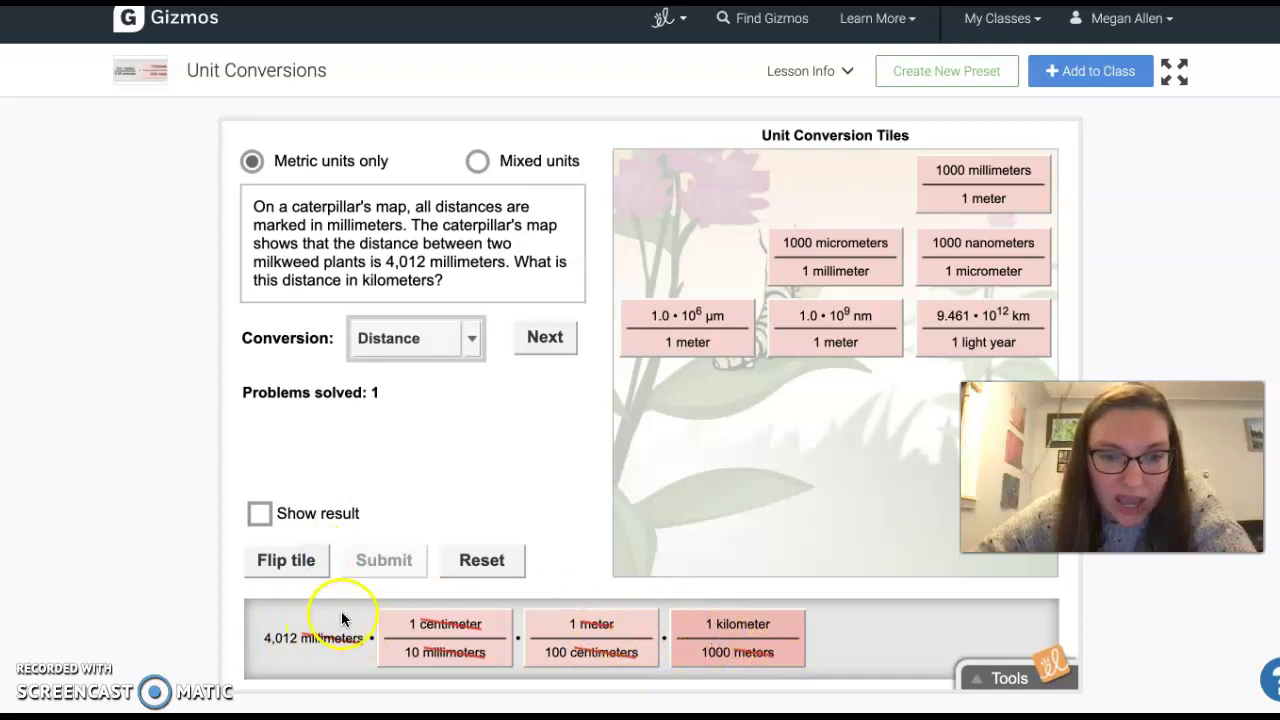
left_click(263, 518)
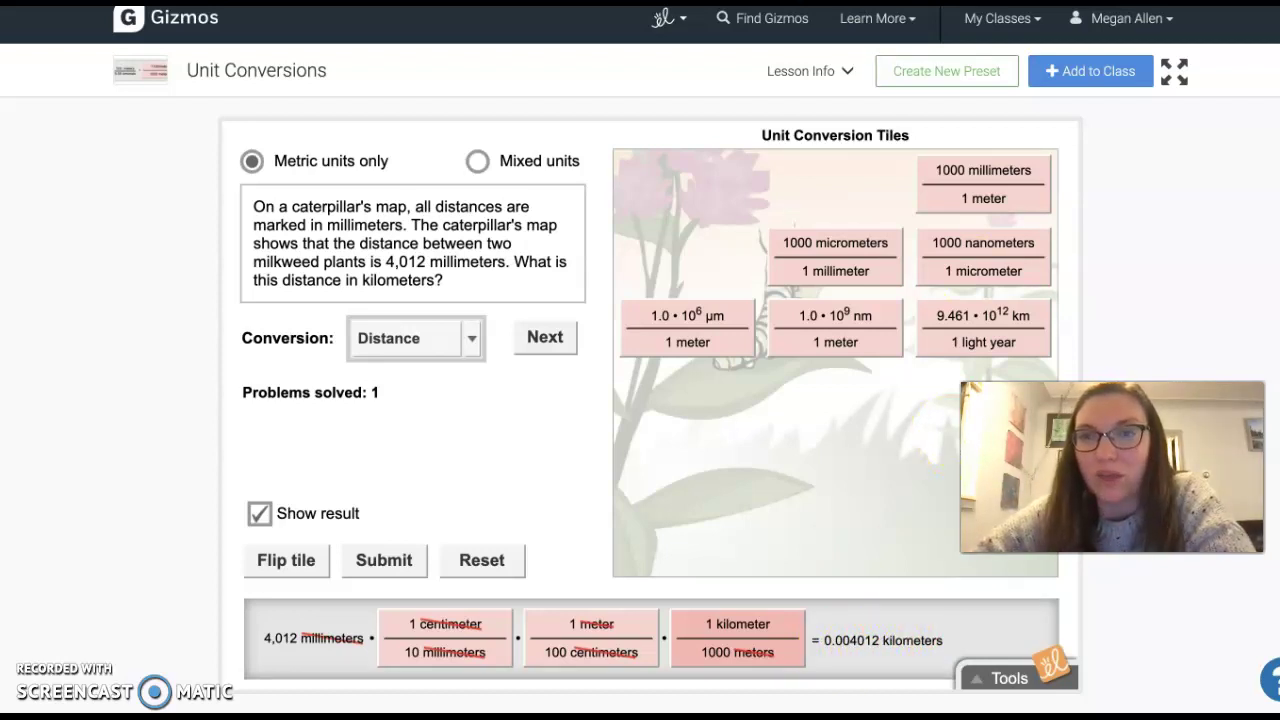
Enter 0.00412 km in question A's Solution box after rechecking the simulation.
key("ctrl+Tab")
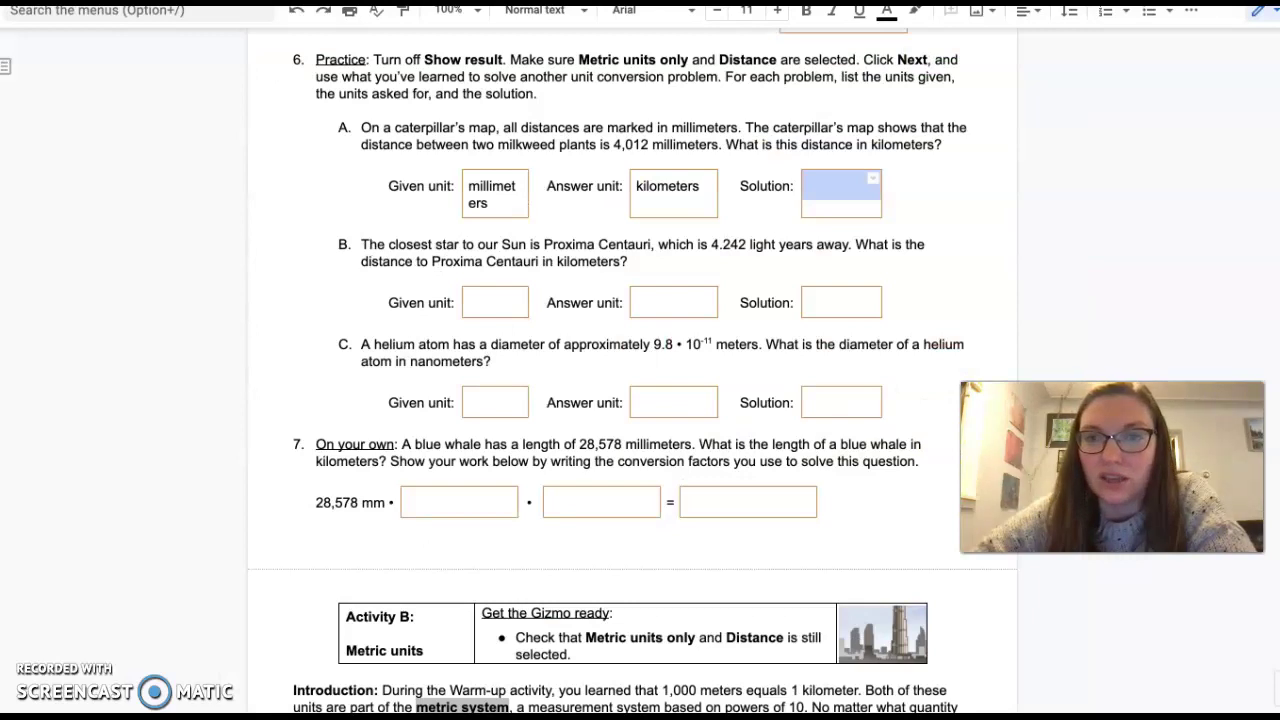
key("ctrl+shift+Tab")
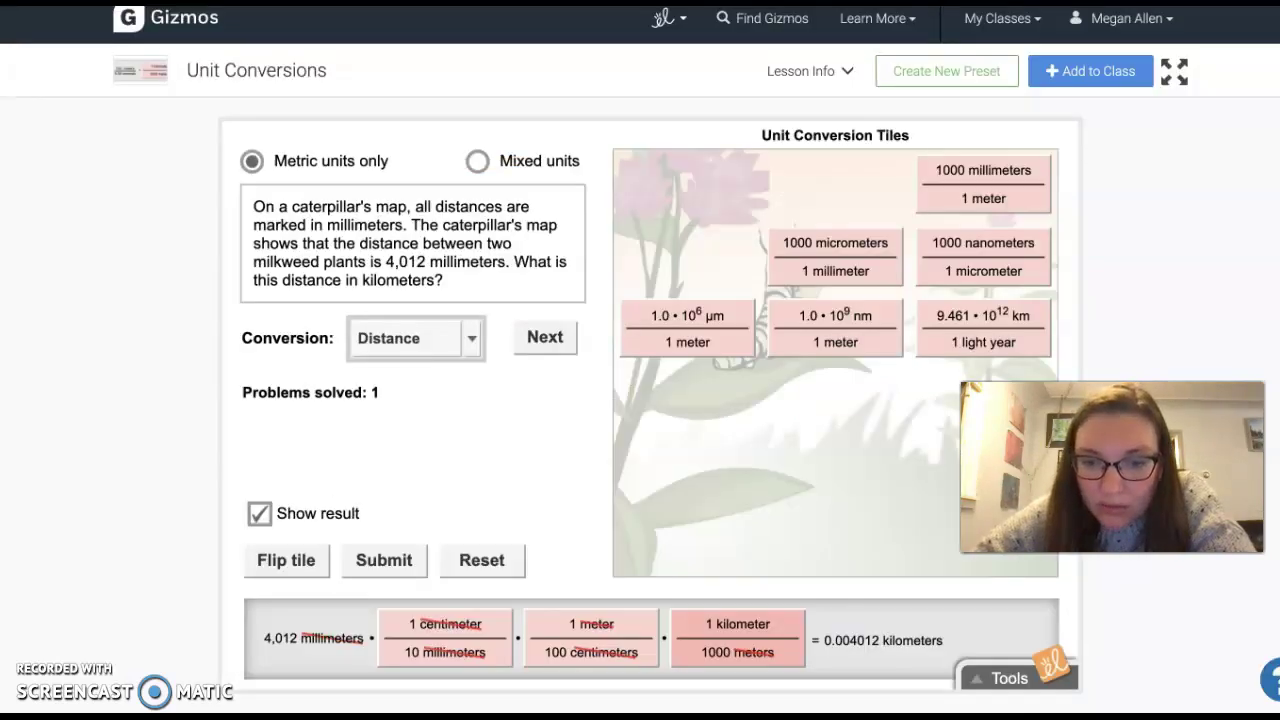
key("ctrl+Tab")
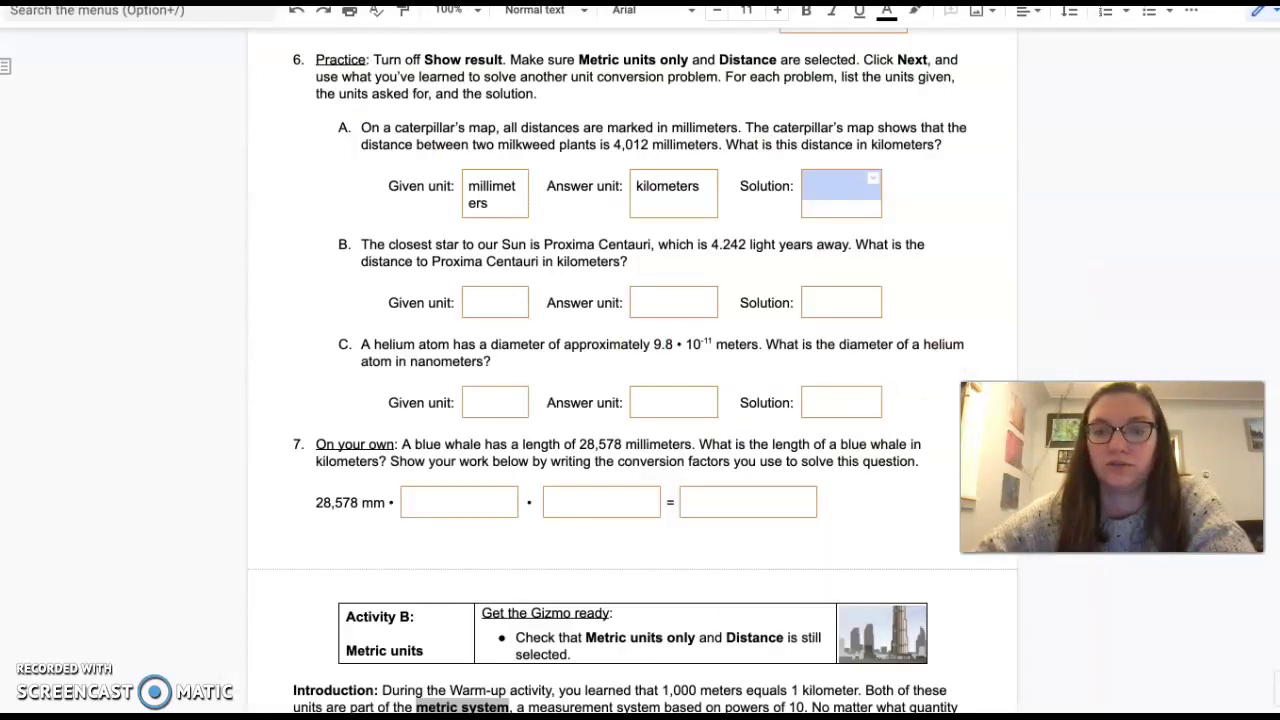
left_click(882, 203)
type("0.00412")
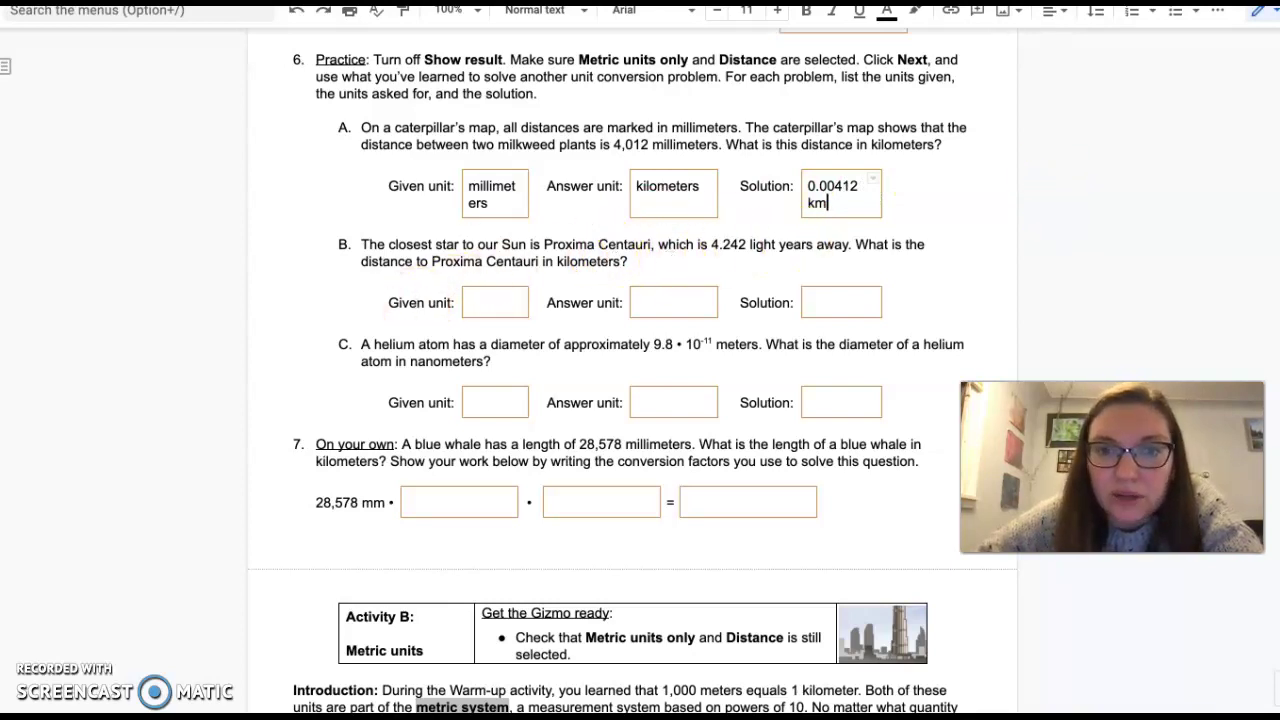
key("ctrl+Tab")
Load the Proxima Centauri problem and apply the 9.461•10^12 km per light year tile, giving 4.013 • 10^13 km.
left_click(566, 337)
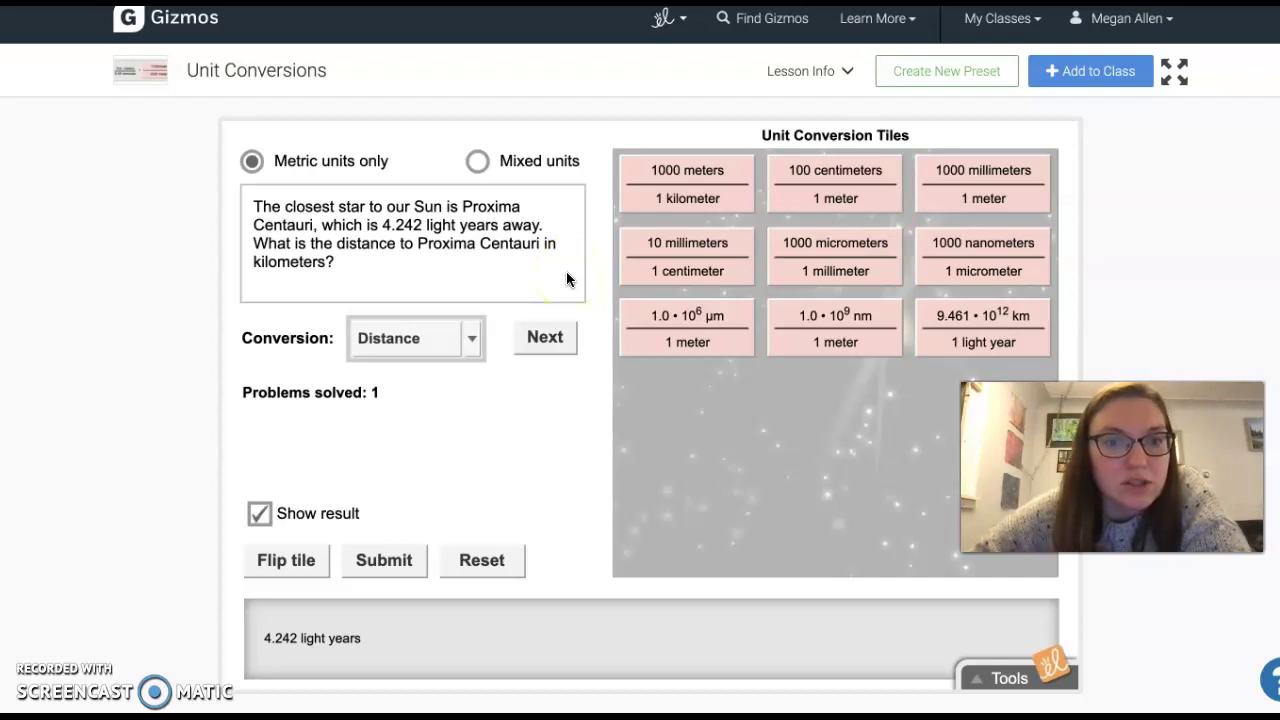
key("super+Tab")
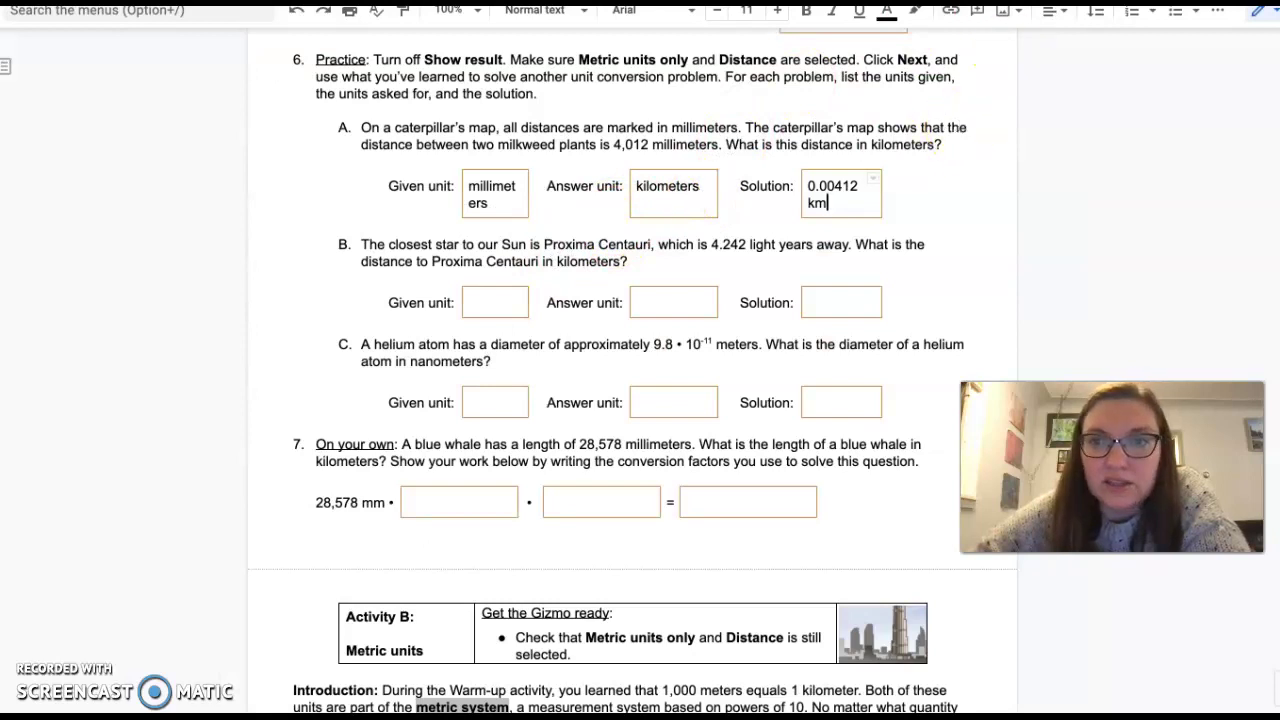
key("super+Tab")
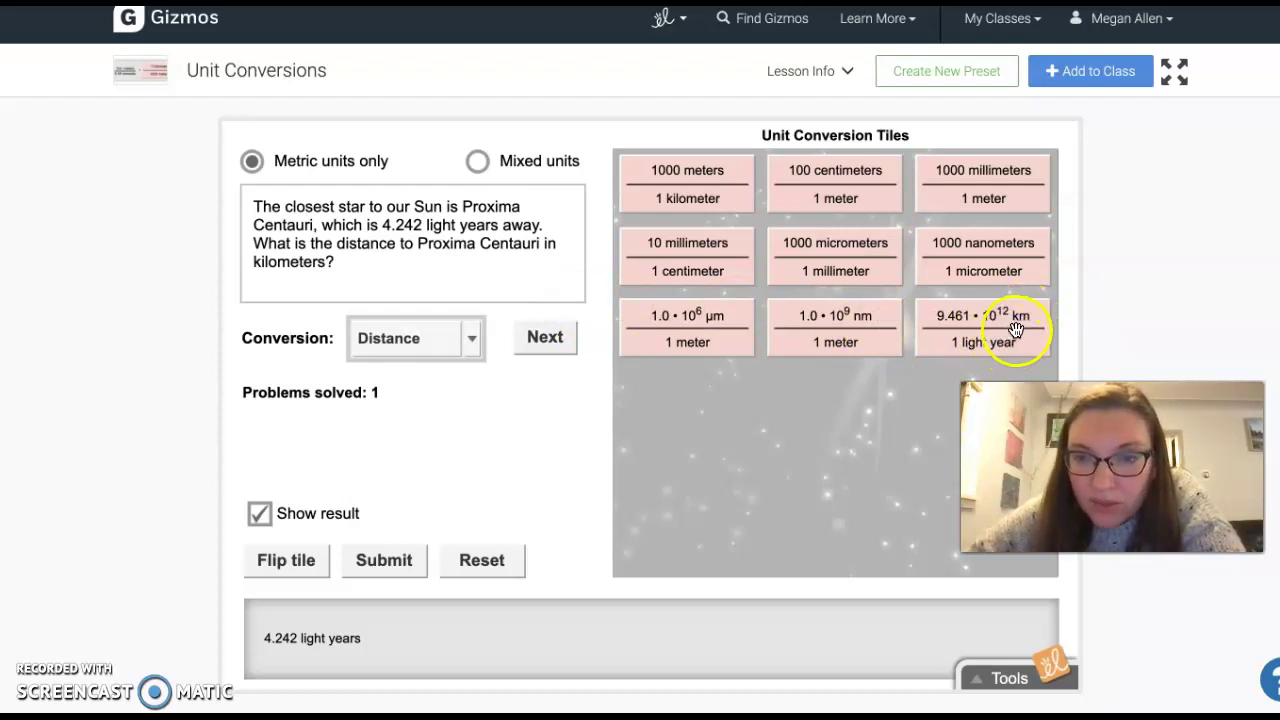
left_click_drag(1008, 322, 532, 637)
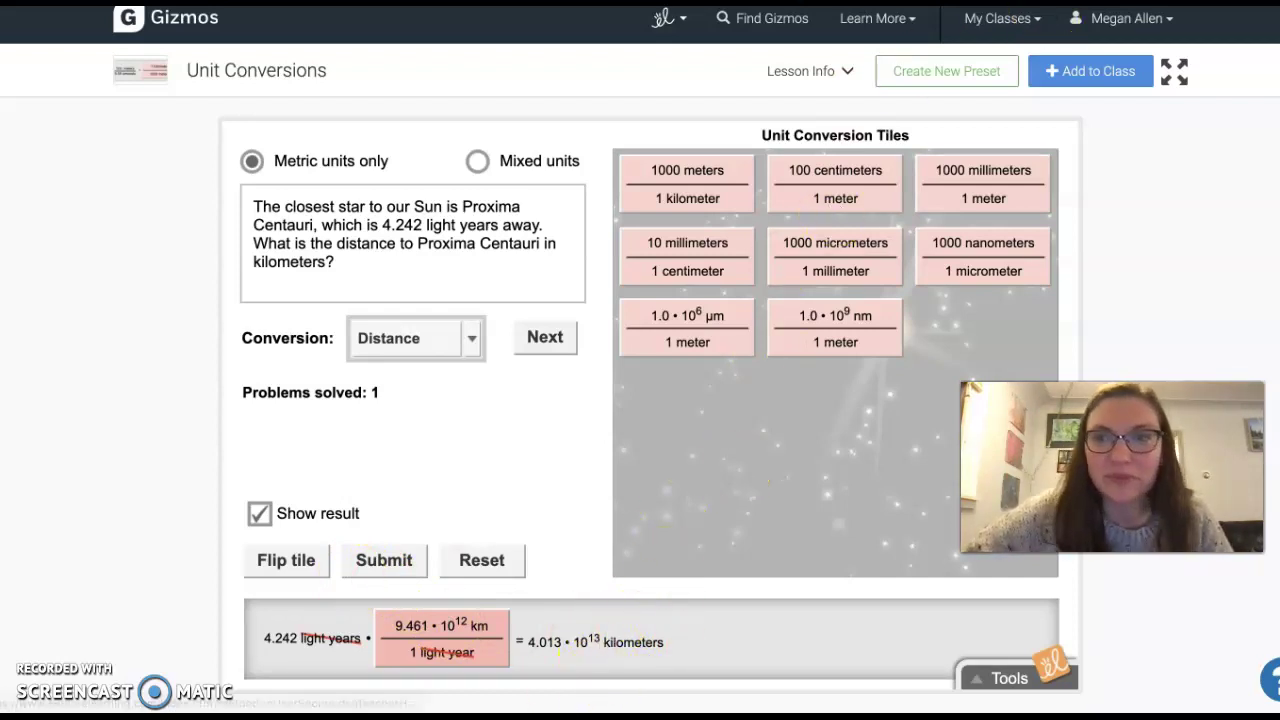
Fill question B's Given unit with 'light years' and Answer unit with 'kilometers'.
key("ctrl+Tab")
left_click(511, 310)
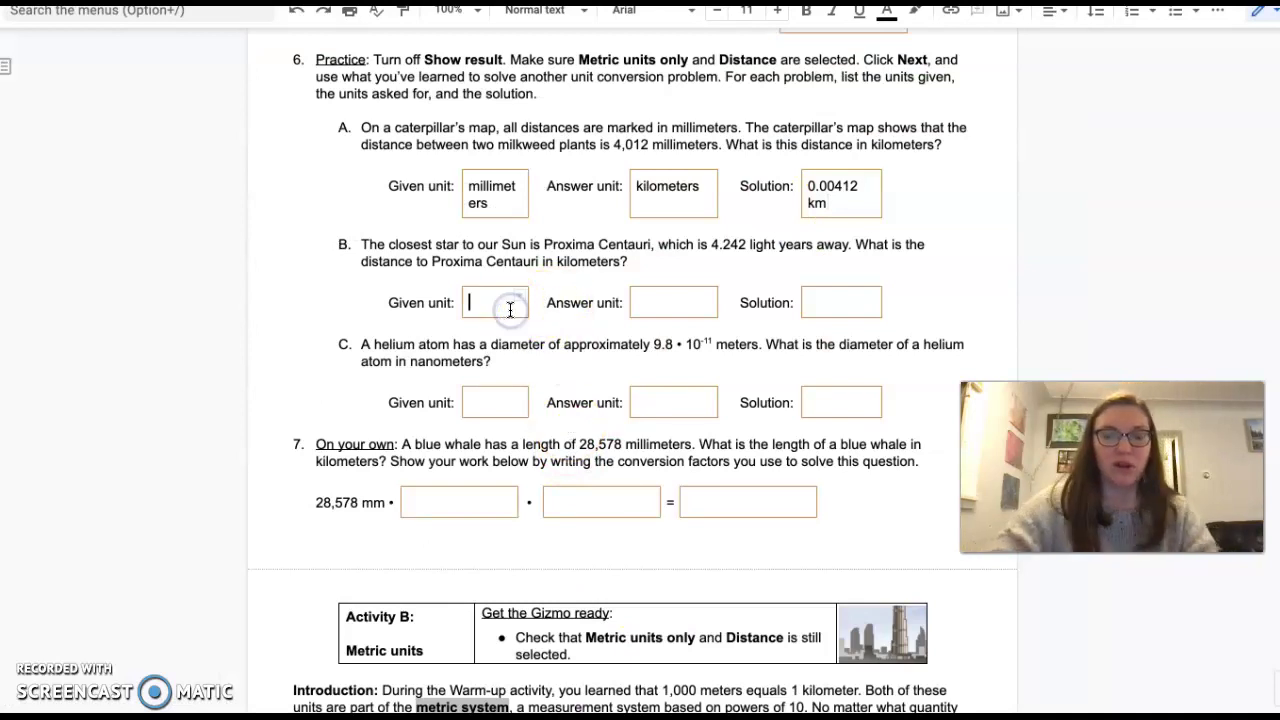
type("light years")
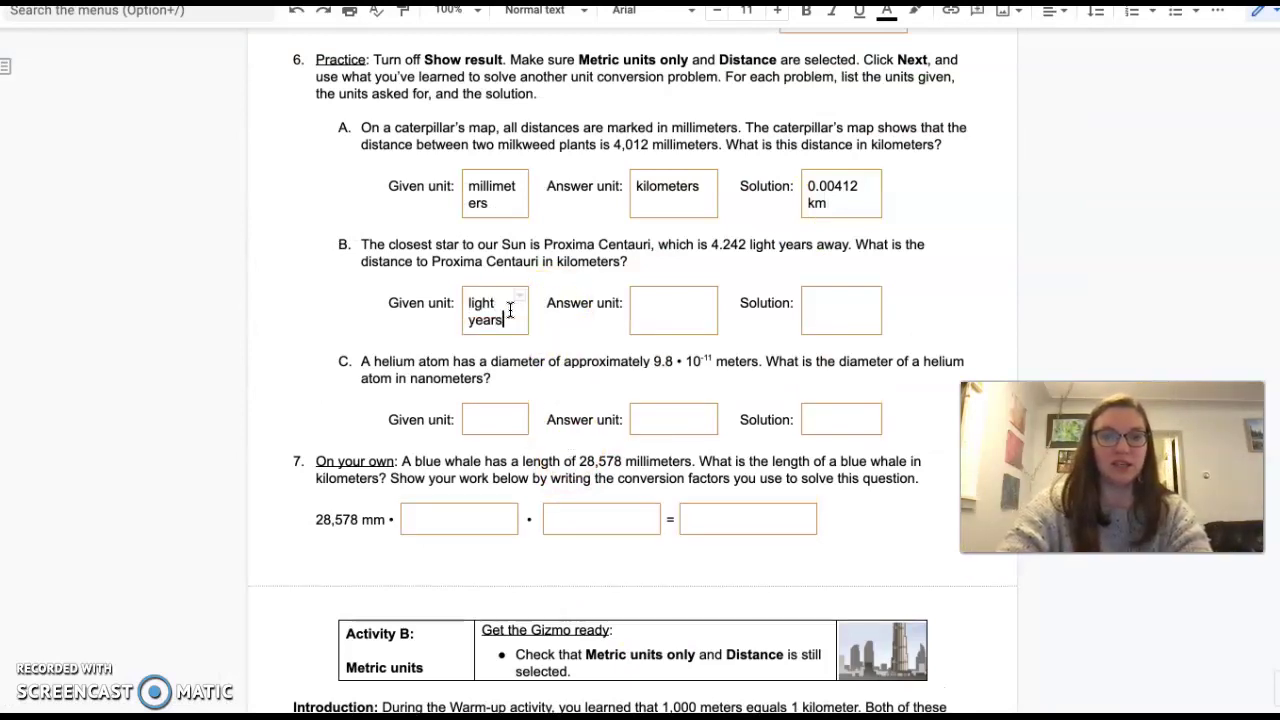
left_click(658, 302)
type("kilometers")
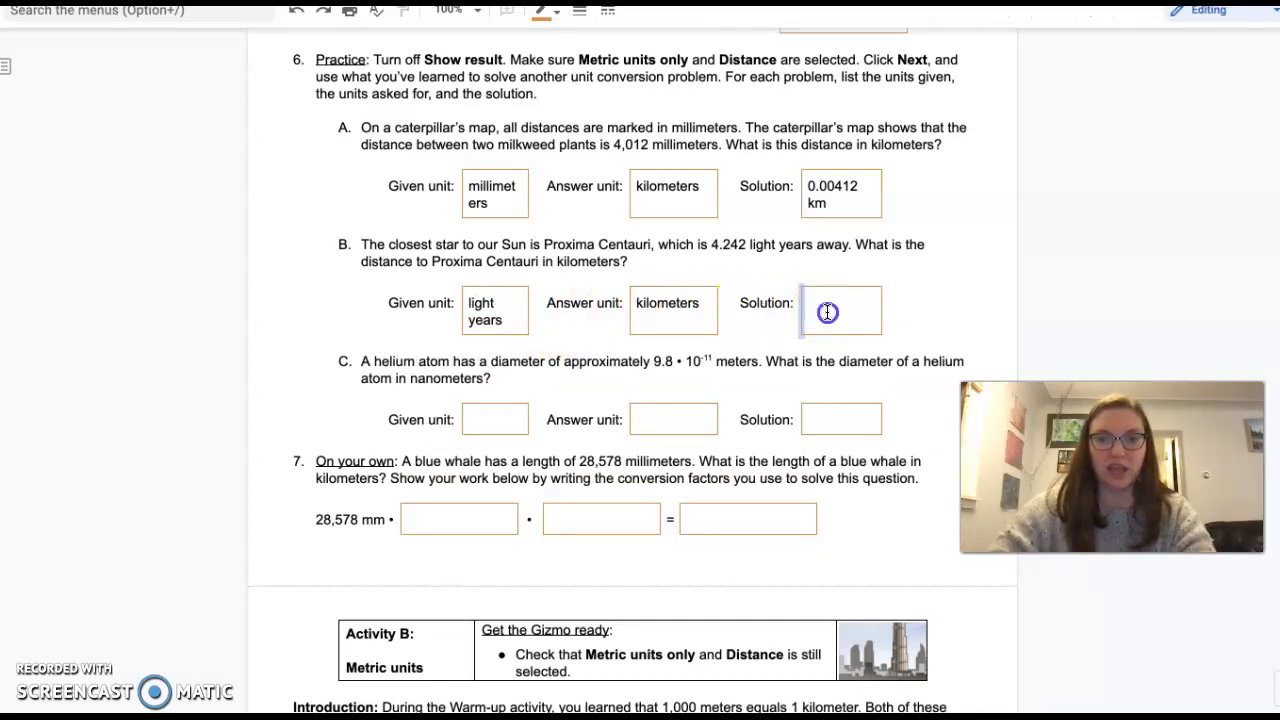
Enter '4.013* 10^13 km' as question B's solution, read from the simulation.
double_click(826, 313)
key("alt+Tab")
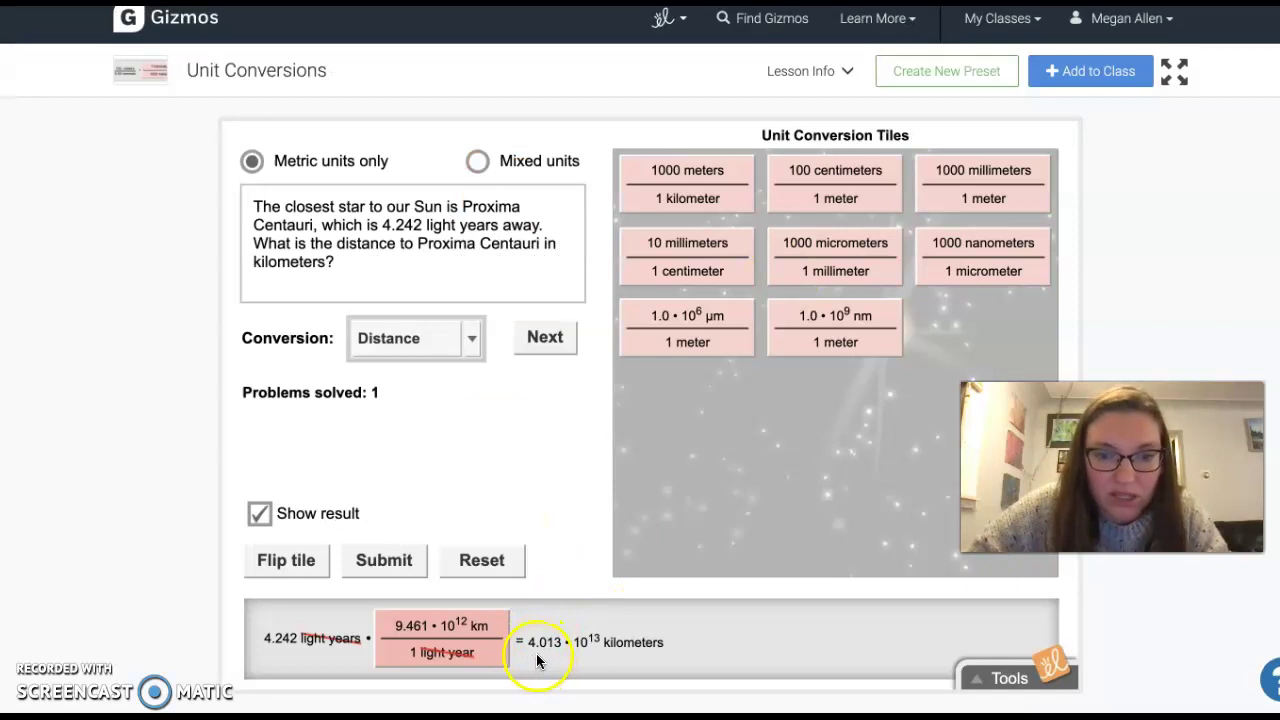
key("alt+Tab")
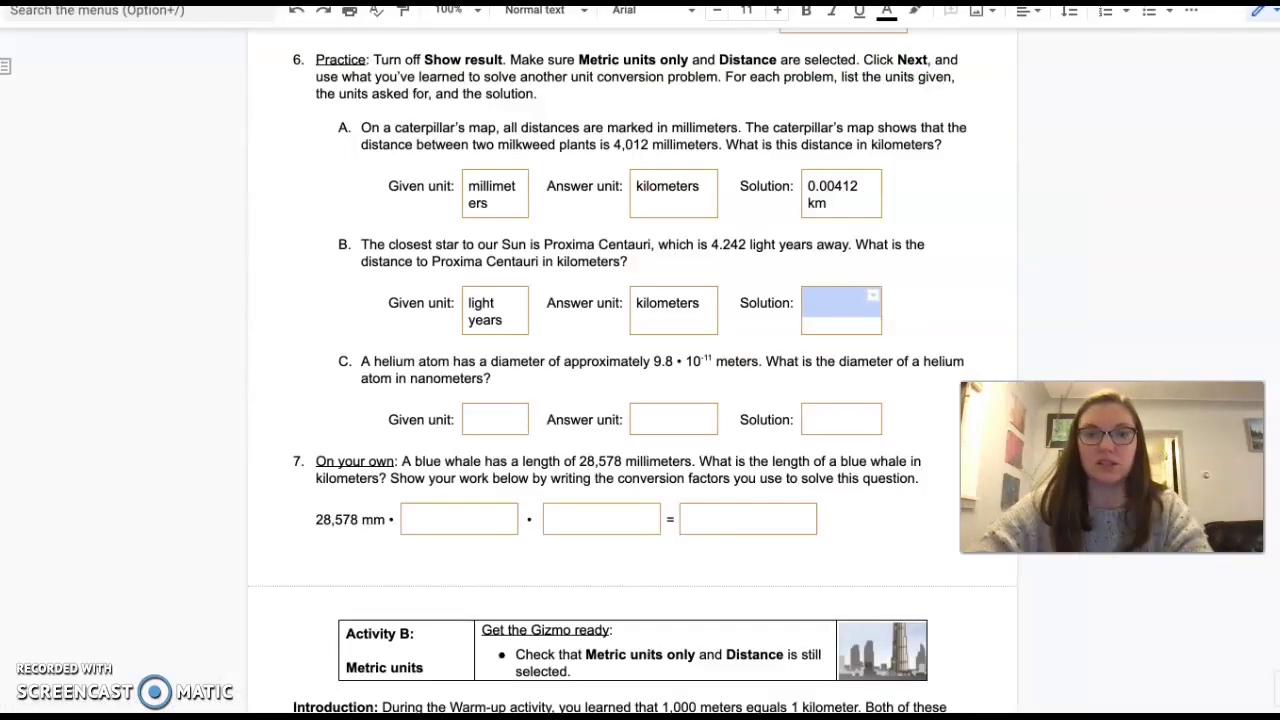
type("4.012")
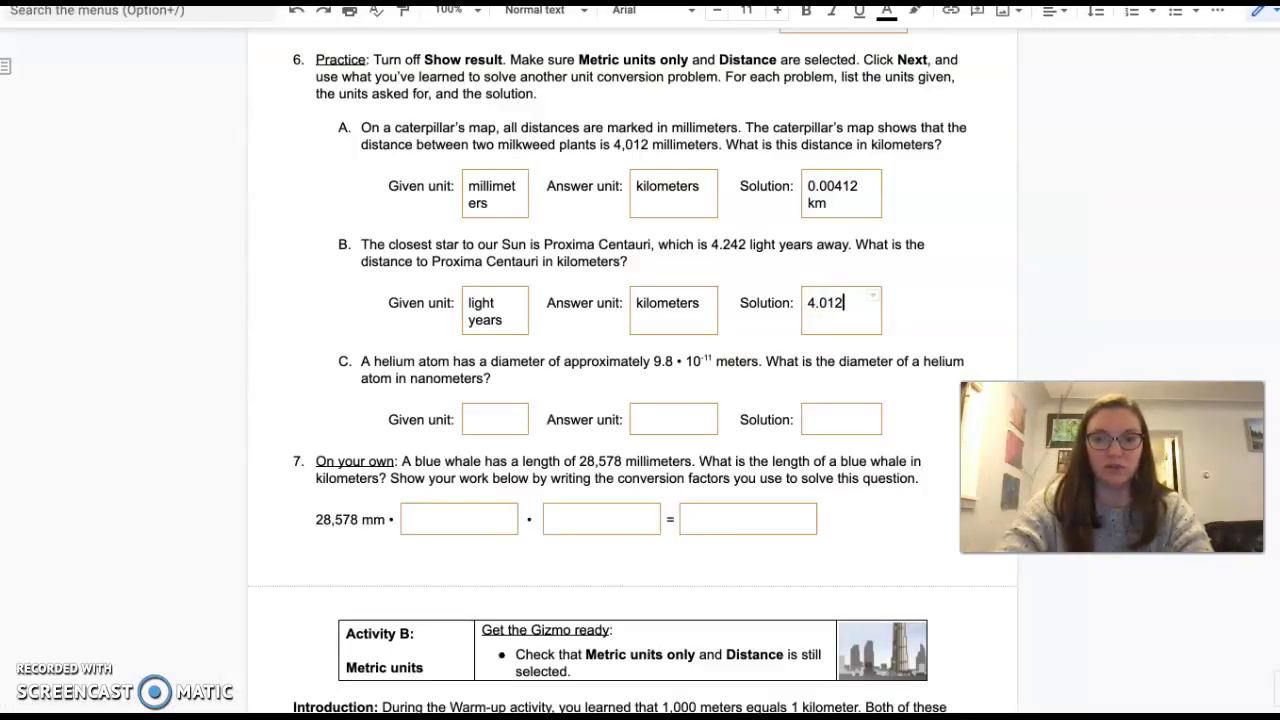
key("BackSpace")
type("3")
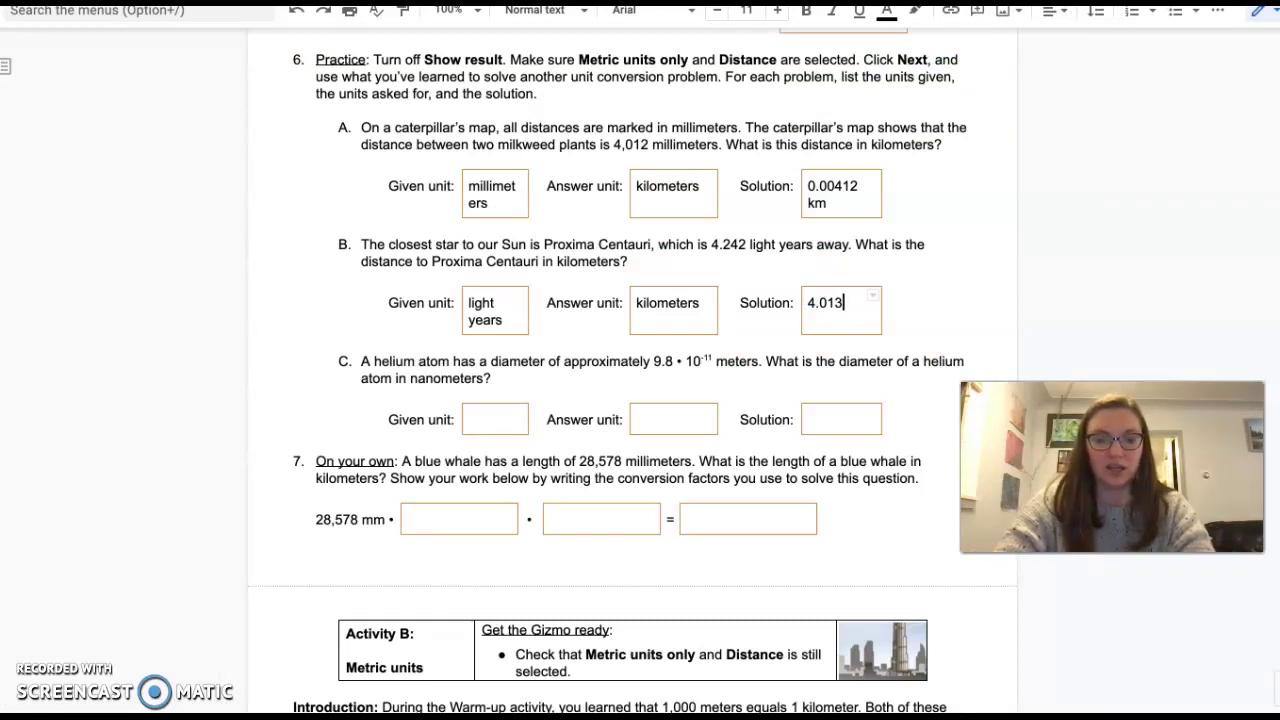
type("* 10^1")
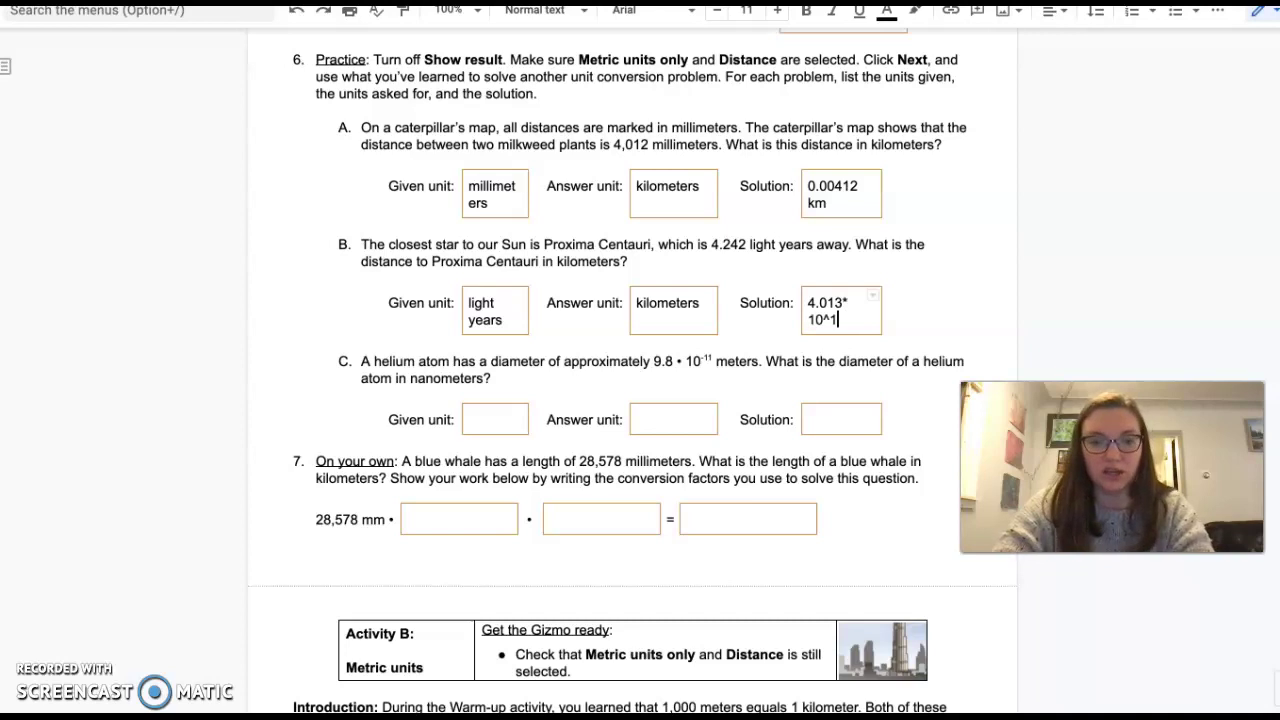
type("3 km")
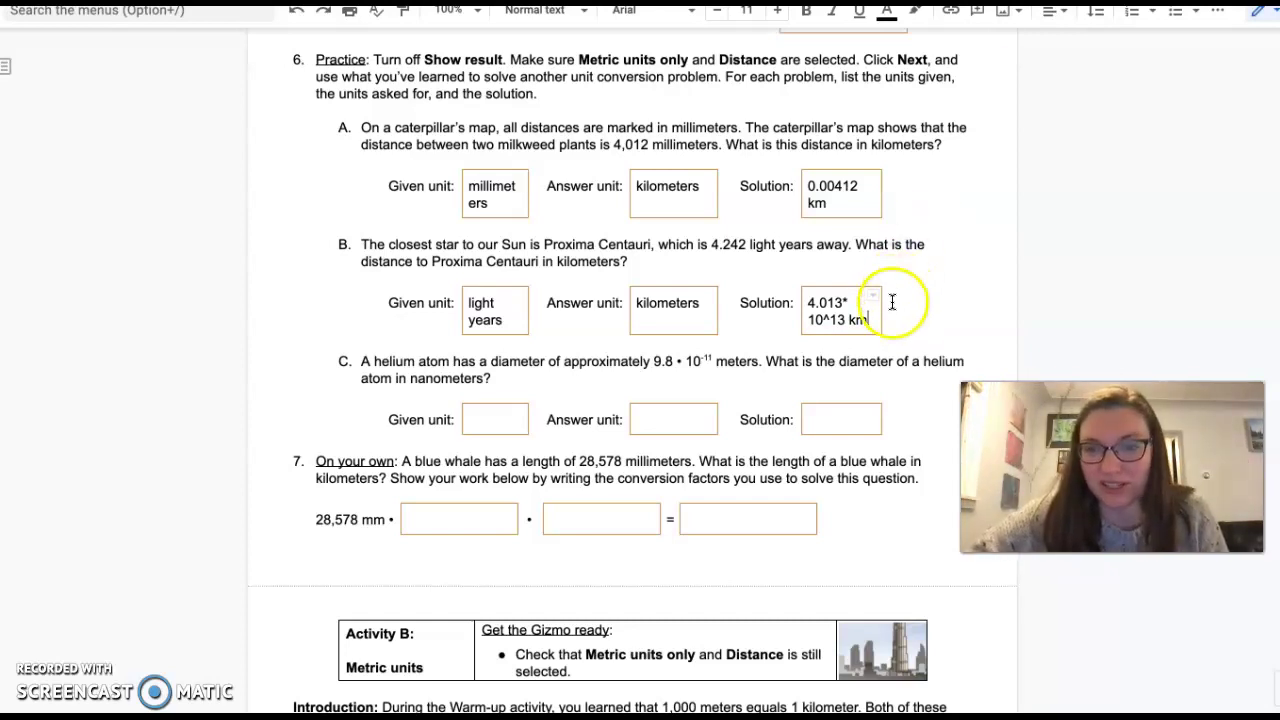
left_click(487, 425)
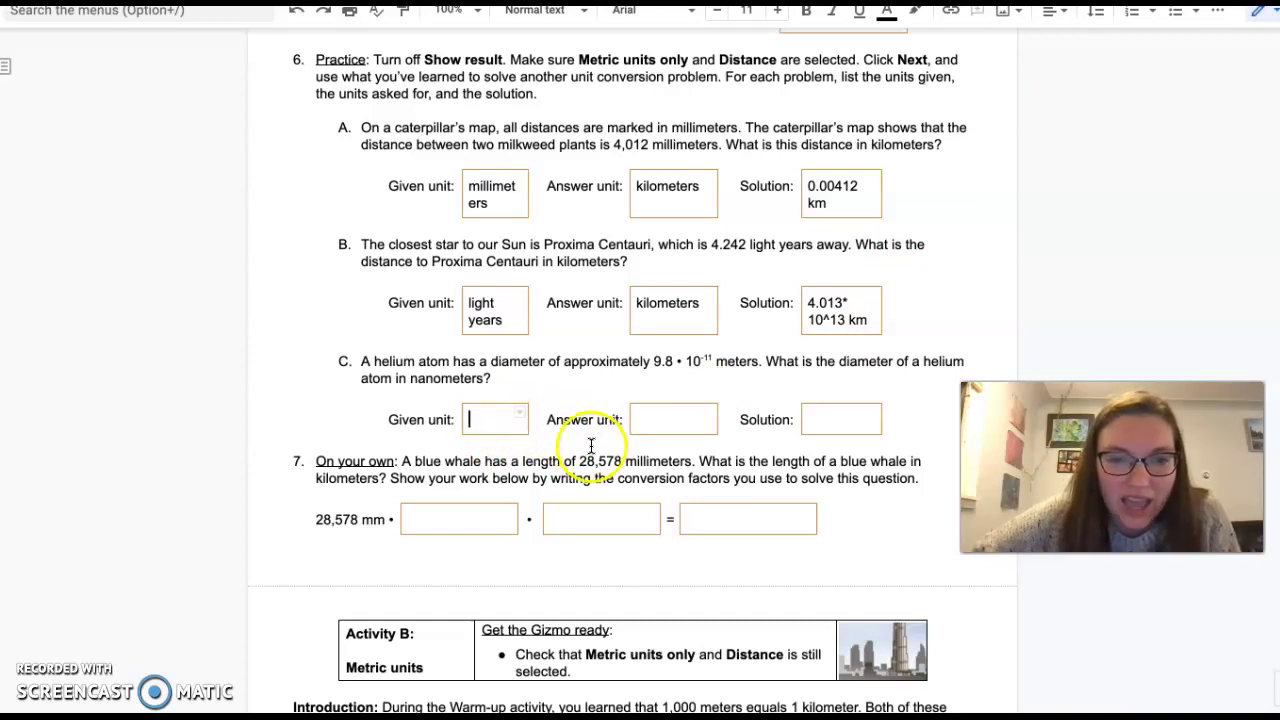